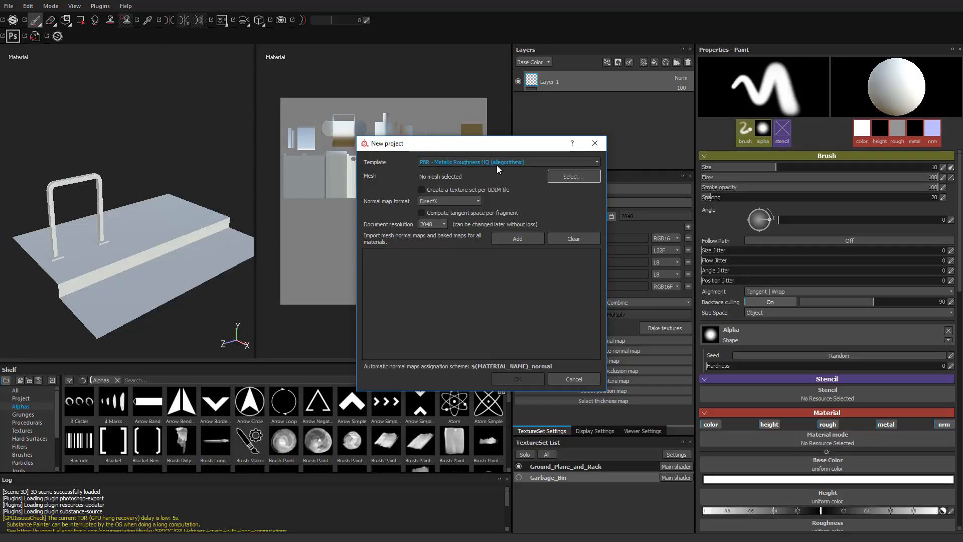
- Create a new project from the Garbage_LR.fbx mesh with a document resolution of 4096
left_click(569, 176)
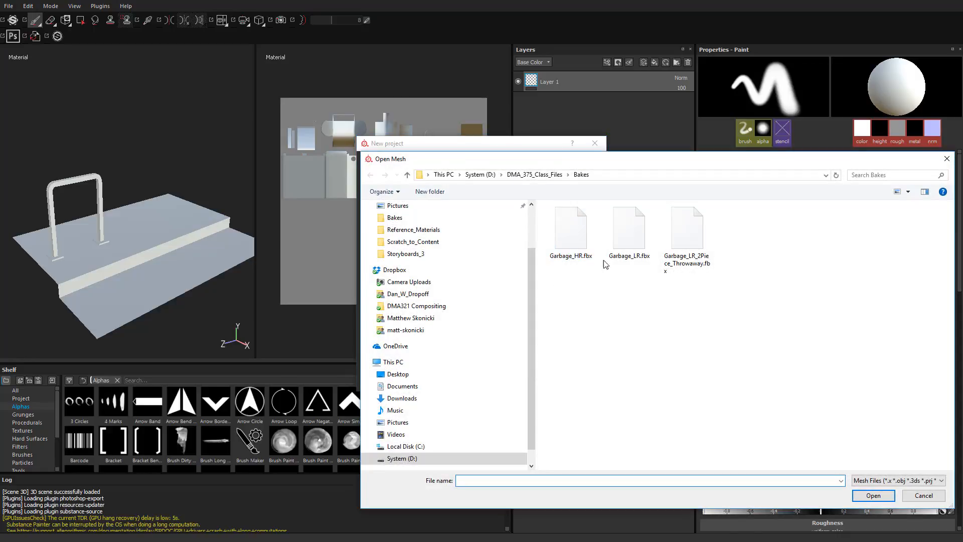
left_click(622, 231)
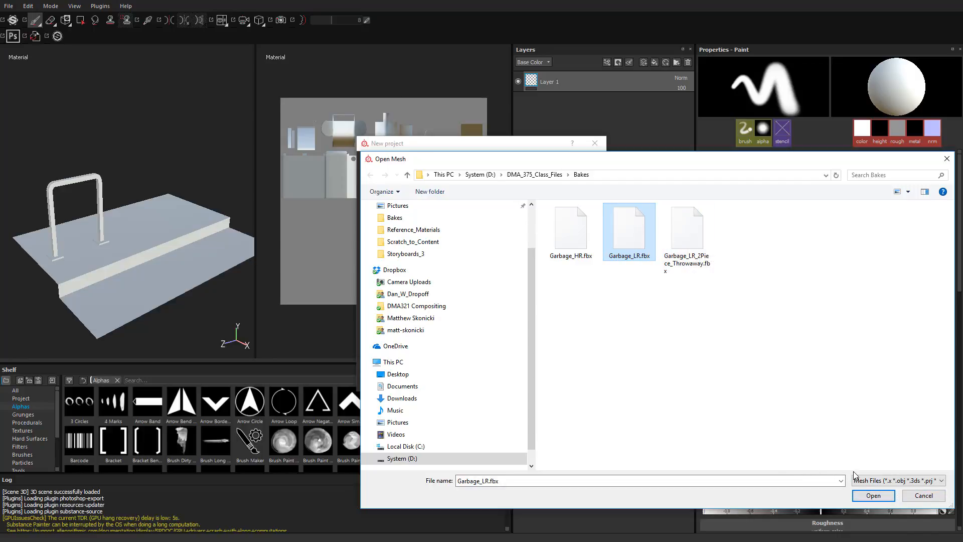
left_click(865, 496)
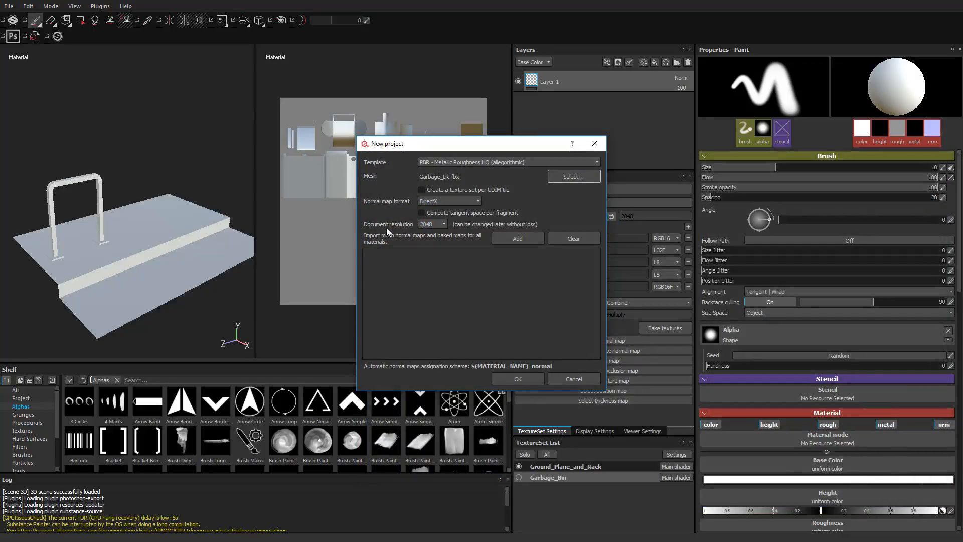
left_click(432, 226)
left_click(442, 224)
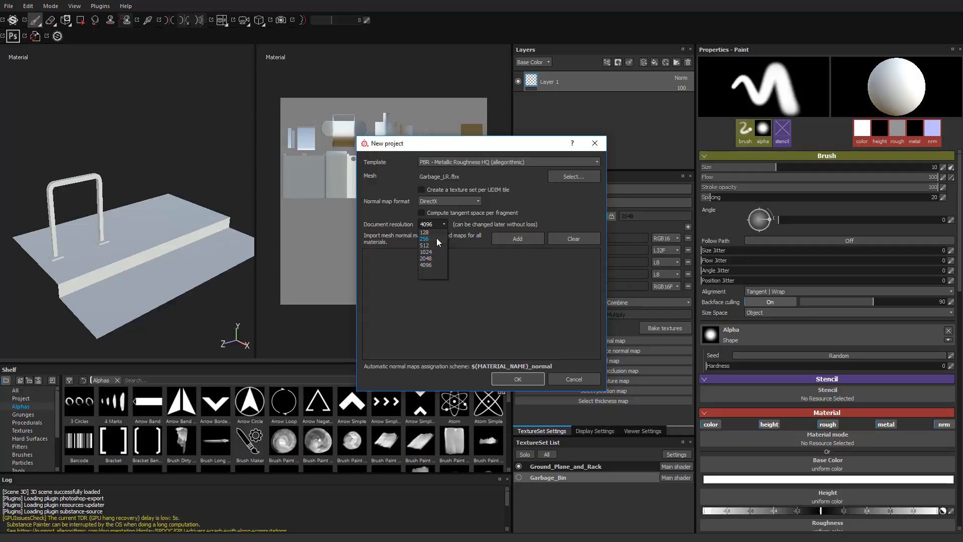
left_click(432, 266)
left_click(526, 384)
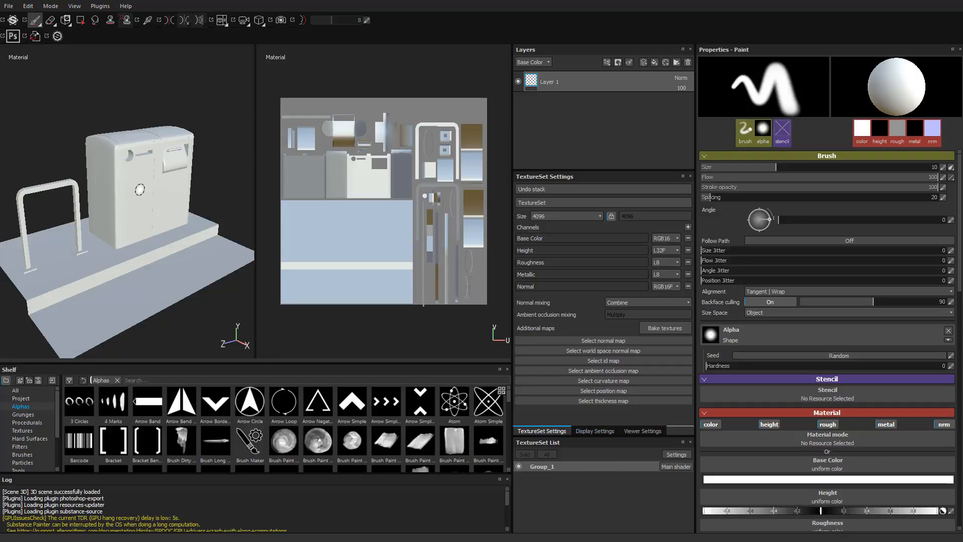
- Rename the Group_1 texture set as Garbage_Bin
left_click(518, 466)
left_click(518, 466)
left_click(519, 467)
left_click(517, 465)
double_click(549, 468)
key("ctrl+a")
type("Garbage_Bin")
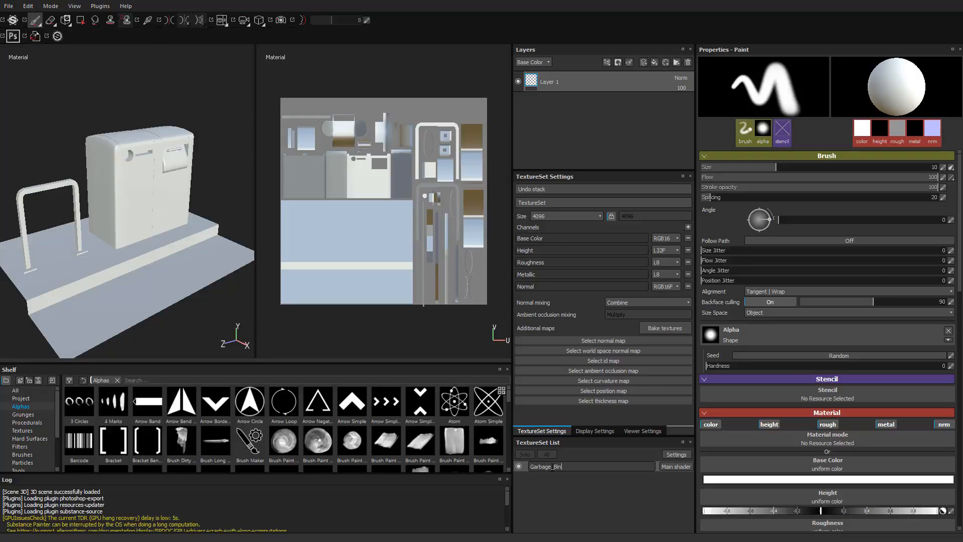
key("Return")
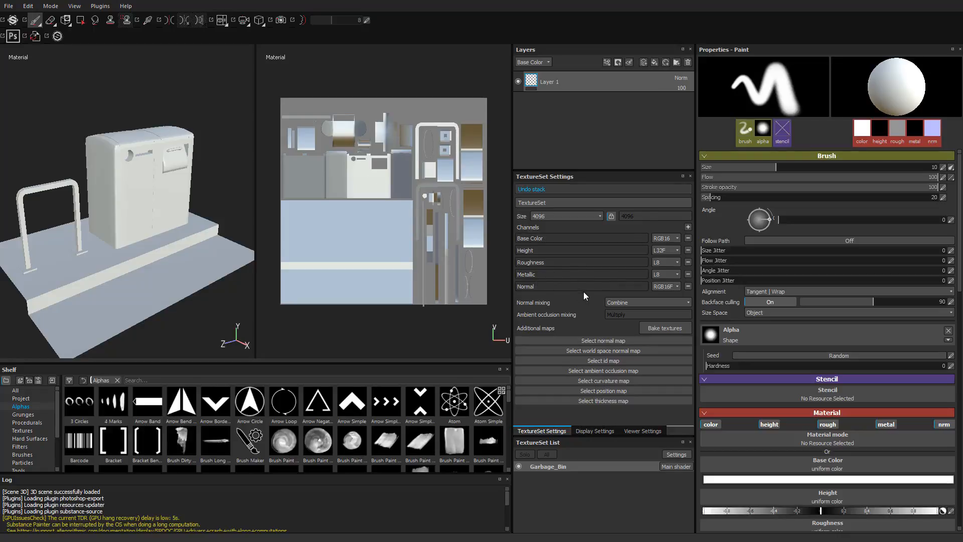
left_click(598, 432)
left_click(637, 431)
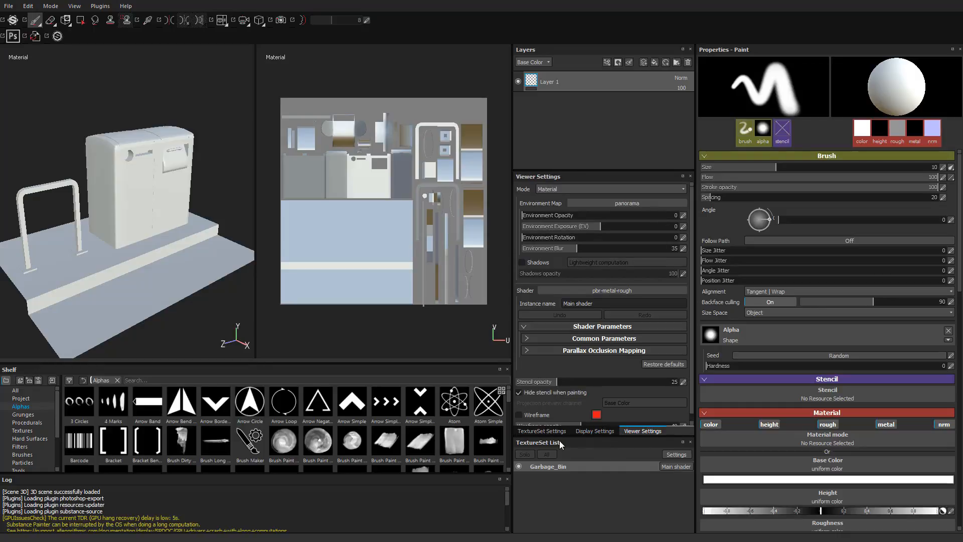
left_click(550, 432)
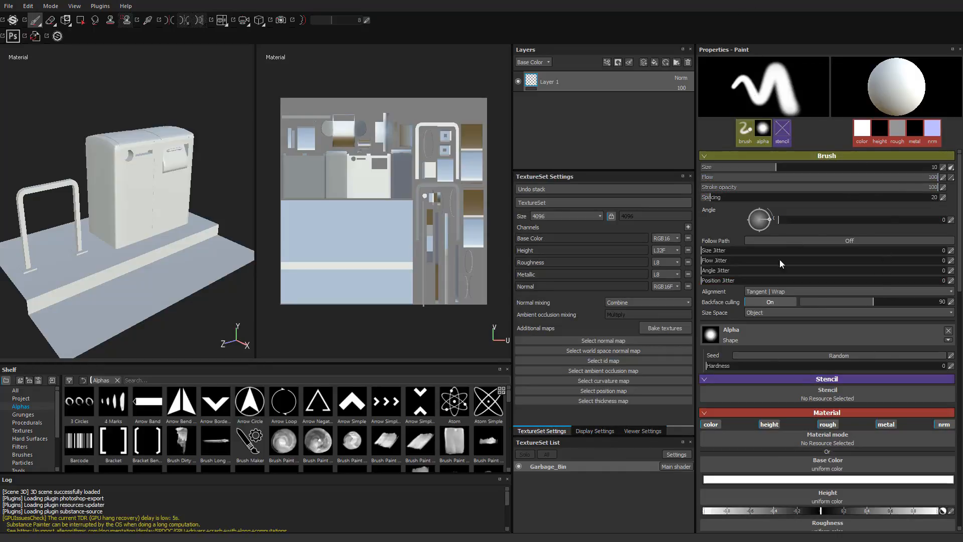
scroll(808, 413, "down", 2)
scroll(807, 413, "down", 3)
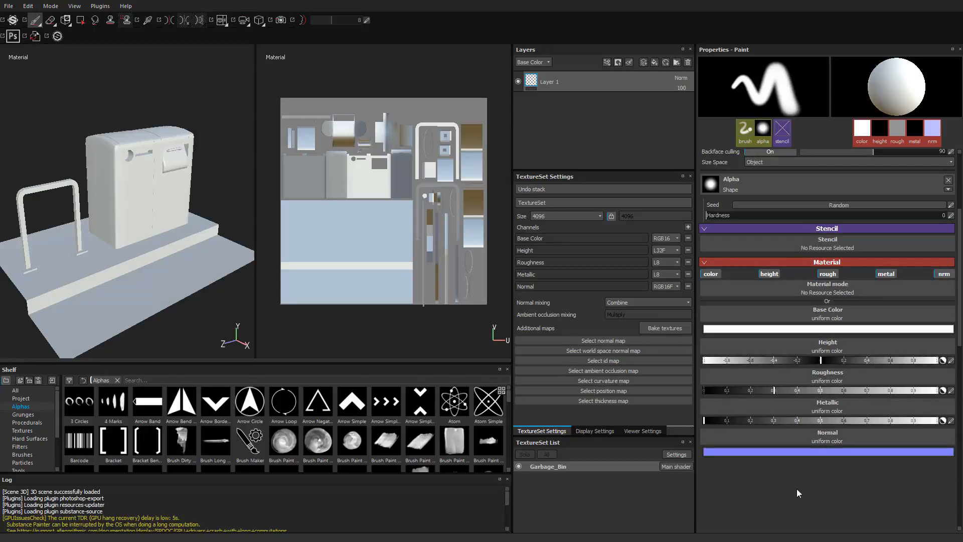
scroll(803, 414, "up", 3)
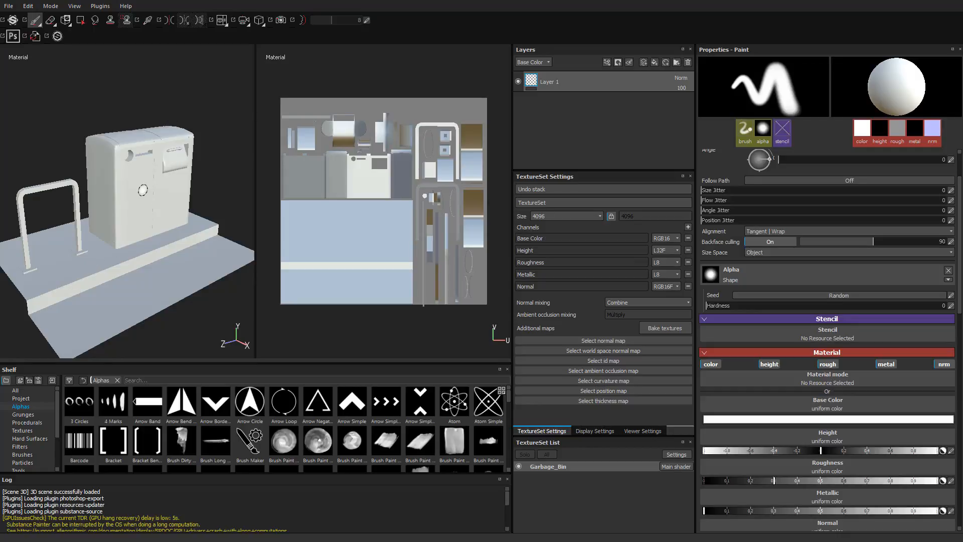
- Open the texture baking setup and exclude the world space normal, ID, ambient occlusion, curvature and position maps
left_click(672, 328)
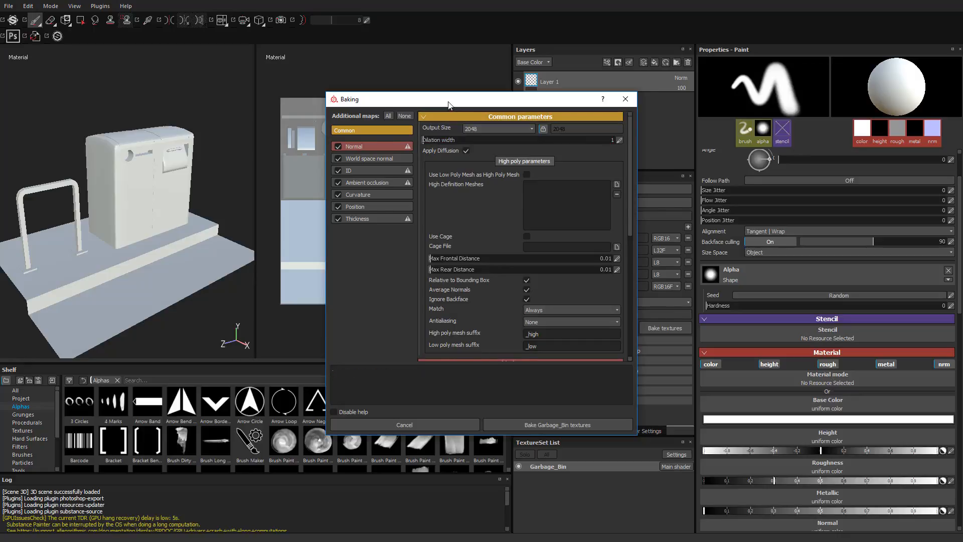
left_click_drag(446, 99, 544, 68)
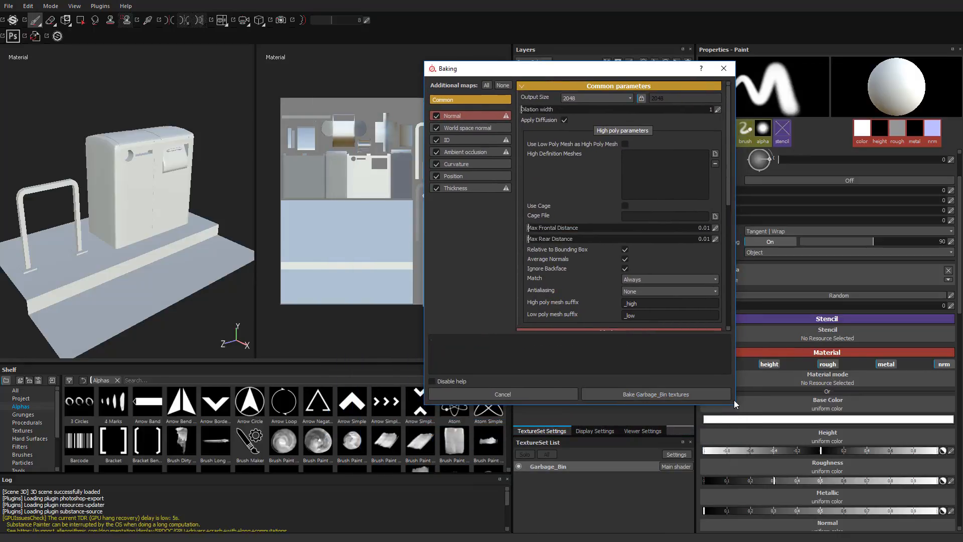
left_click_drag(735, 405, 775, 504)
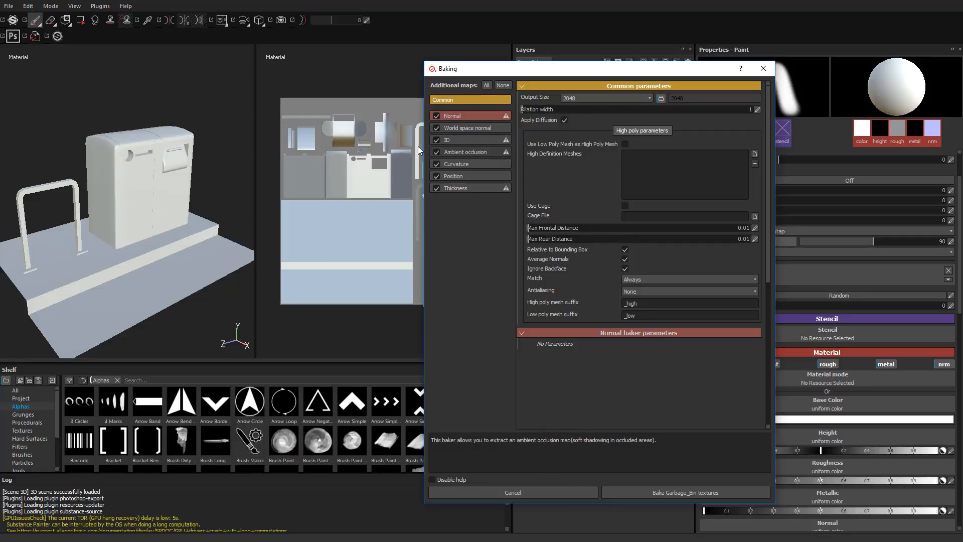
left_click(436, 141)
left_click(436, 152)
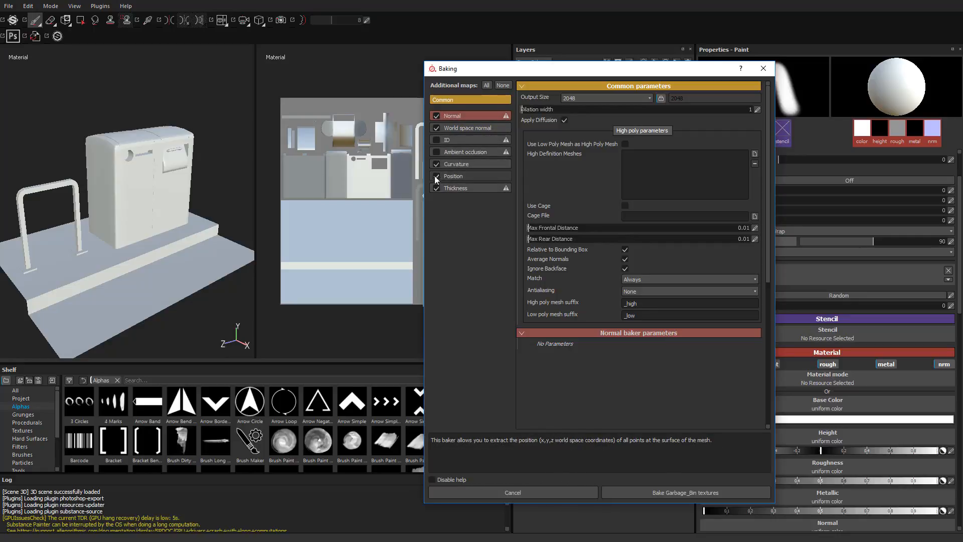
left_click(436, 164)
left_click(437, 140)
left_click(437, 141)
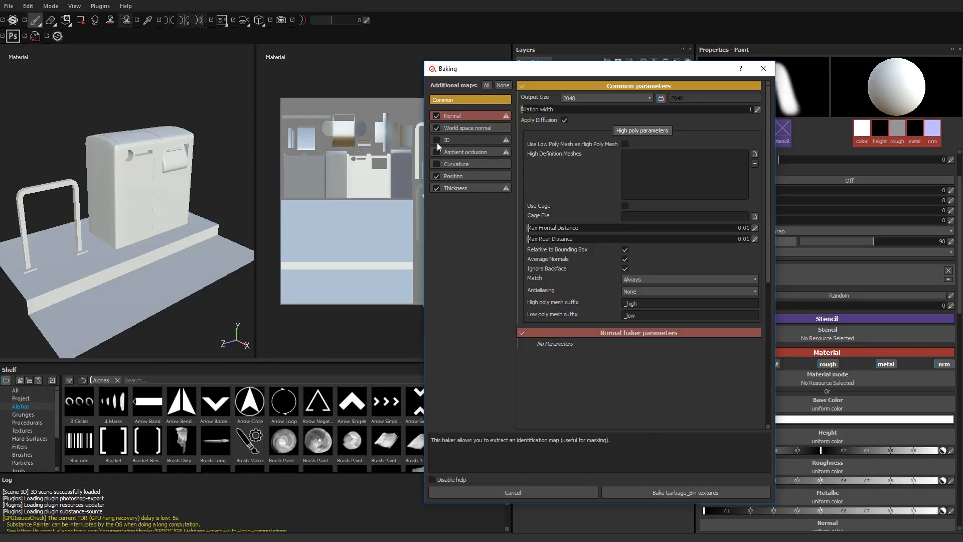
left_click(437, 176)
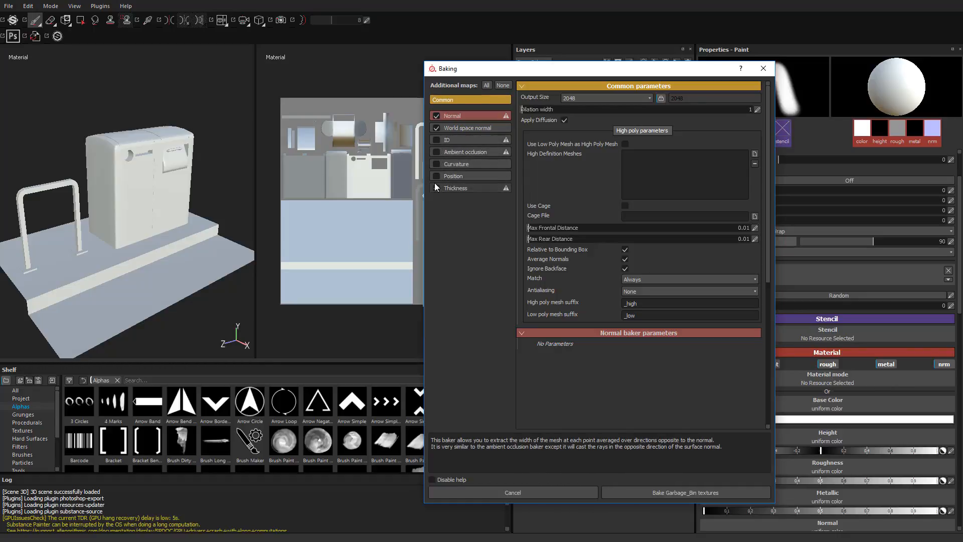
left_click(444, 129)
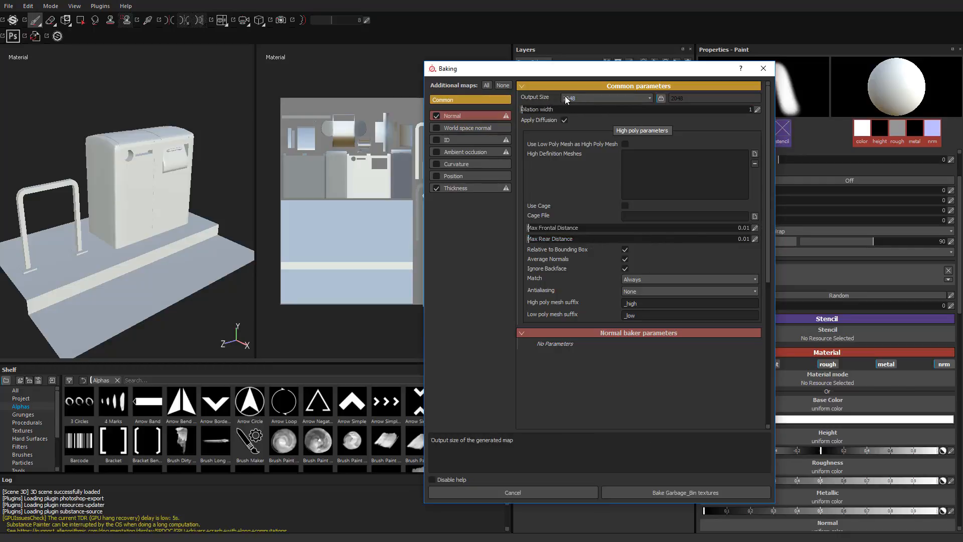
- Set the baking output size to 4096 and close the baking setup without baking
left_click(613, 99)
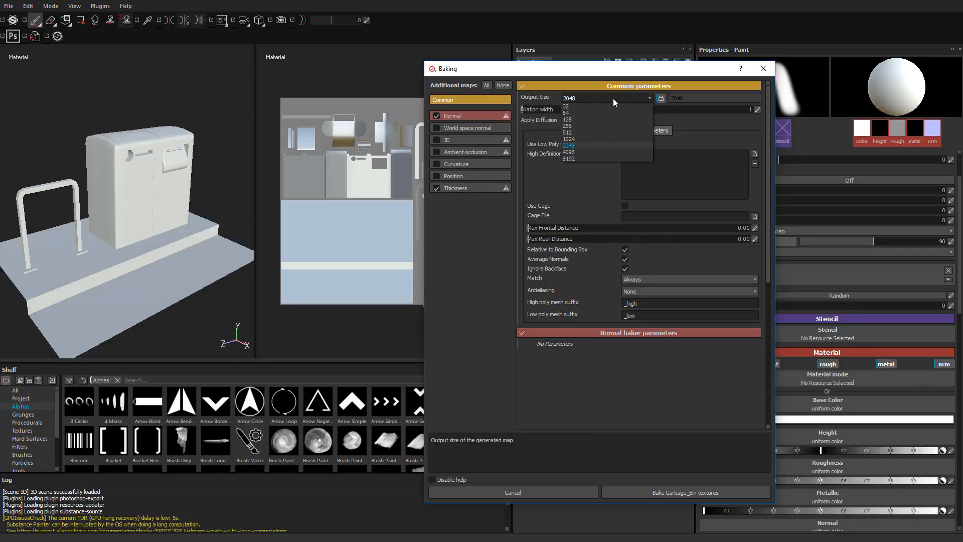
left_click(594, 152)
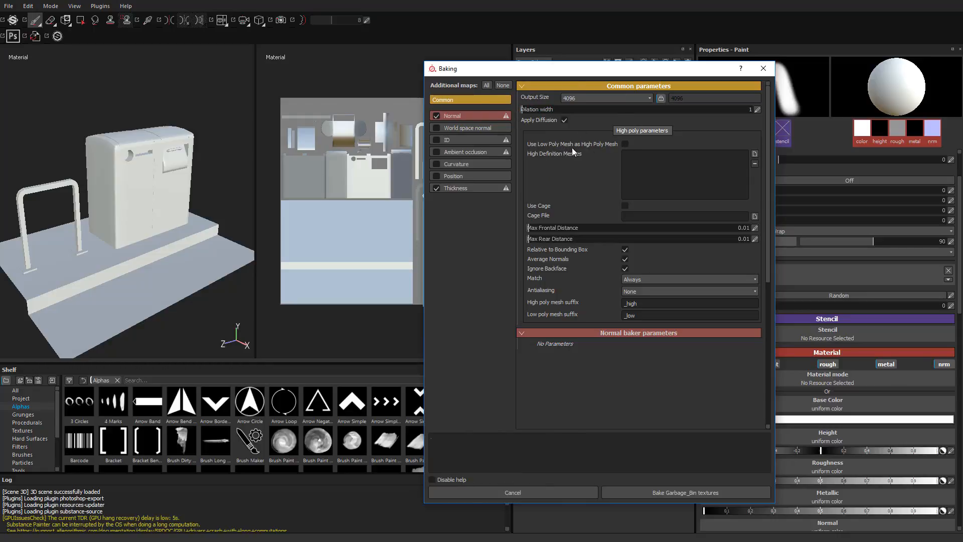
left_click(625, 144)
left_click(627, 144)
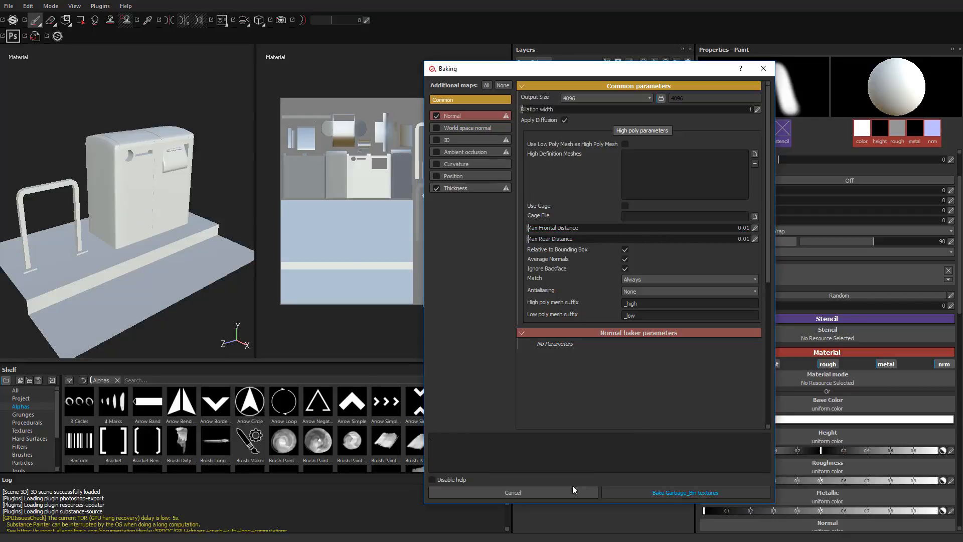
left_click(549, 491)
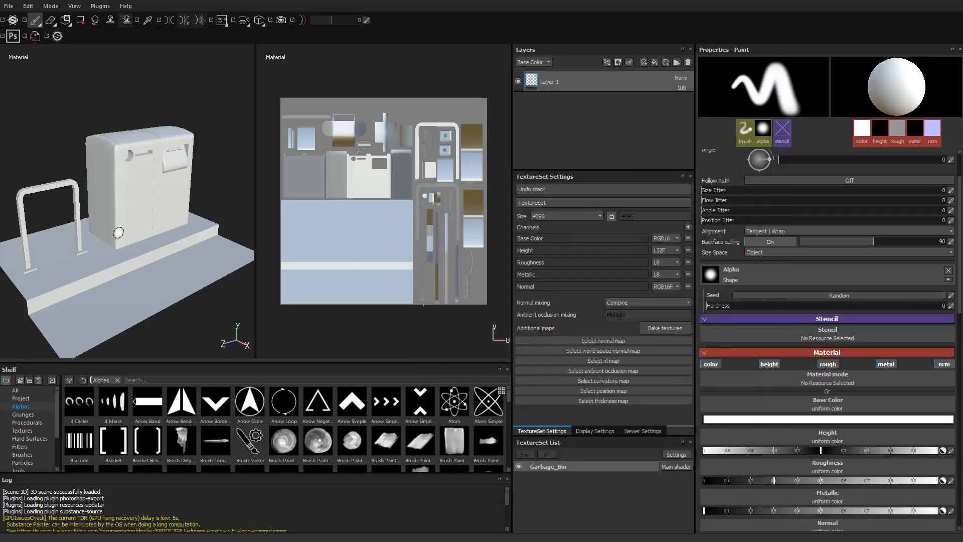
- Examine the garbage bin model from several angles and up close around its round and slotted front openings
mouse_move(89, 231)
left_mouse_down("alt")
mouse_move(116, 252)
mouse_move(107, 235)
left_mouse_up("alt")
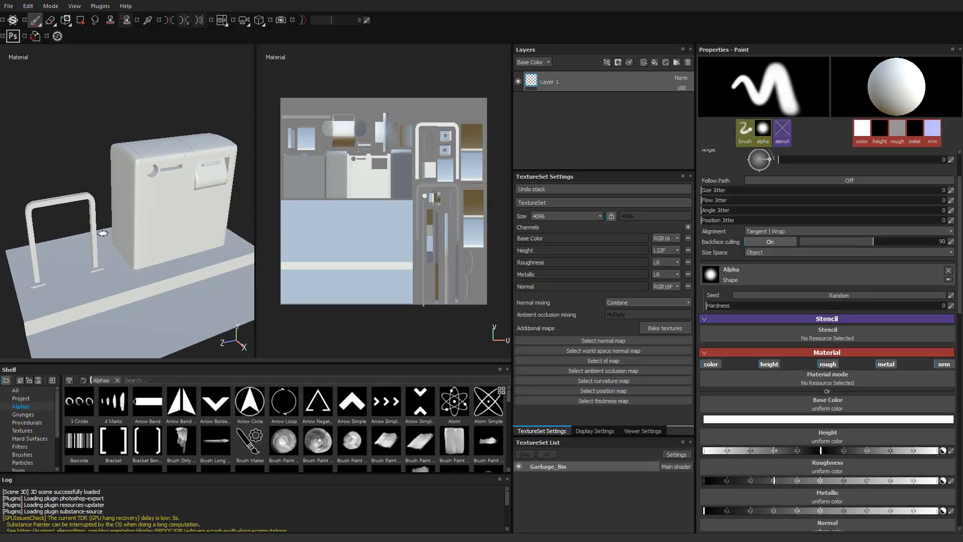
mouse_move(104, 234)
right_mouse_down("alt")
mouse_move(167, 221)
mouse_move(101, 221)
right_mouse_up("alt")
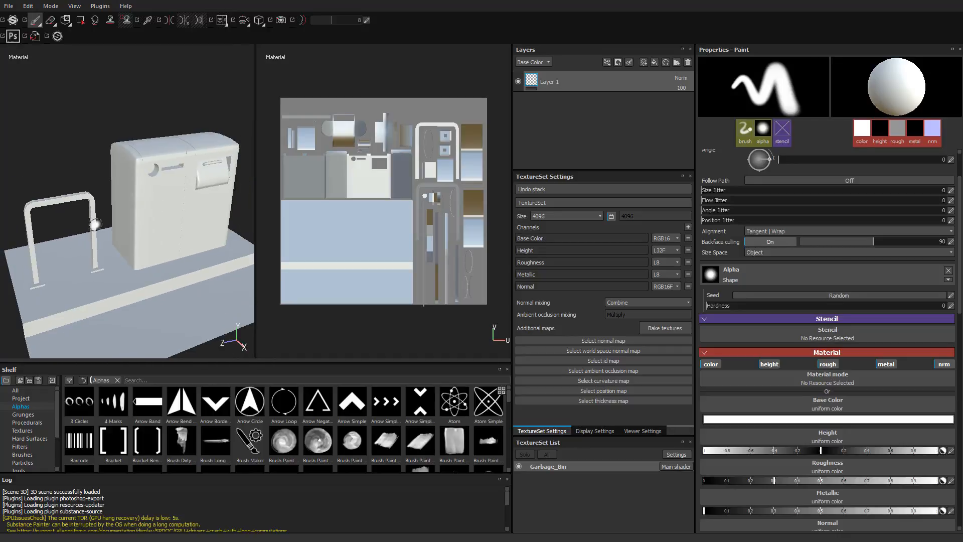
mouse_move(109, 211)
middle_mouse_down("alt")
mouse_move(129, 254)
mouse_move(96, 167)
mouse_move(108, 220)
mouse_move(67, 206)
mouse_move(112, 158)
mouse_move(144, 197)
mouse_move(98, 194)
middle_mouse_up("alt")
mouse_move(114, 194)
left_mouse_down("alt")
mouse_move(151, 193)
mouse_move(106, 191)
mouse_move(149, 241)
mouse_move(128, 197)
mouse_move(151, 220)
mouse_move(128, 265)
mouse_move(73, 80)
mouse_move(166, 254)
mouse_move(125, 153)
mouse_move(131, 168)
left_mouse_up("alt")
key("f")
right_click_drag(131, 168, 175, 188, "alt")
middle_click_drag(176, 188, 138, 269, "alt")
left_click_drag(137, 269, 135, 250, "alt")
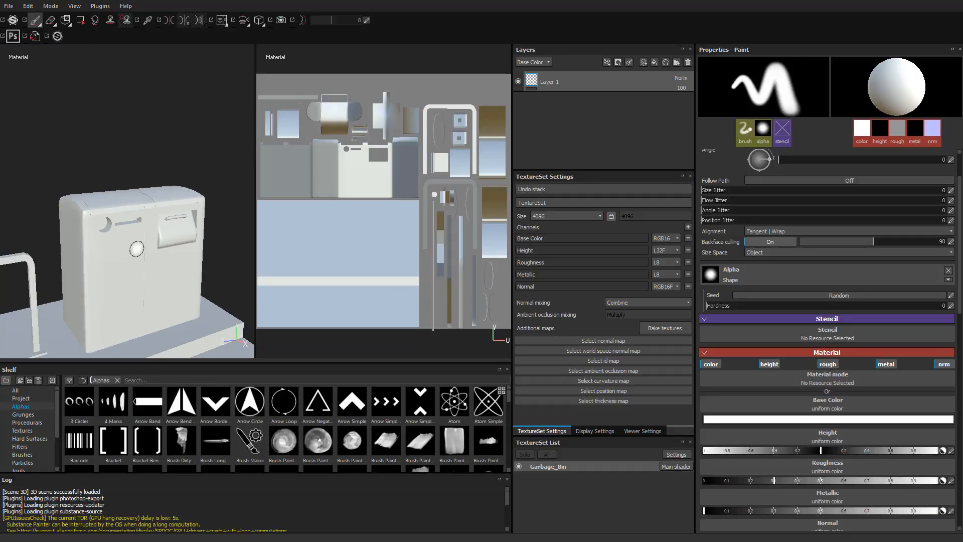
right_click_drag(136, 249, 432, 286, "alt")
mouse_move(125, 228)
left_mouse_down("alt")
mouse_move(176, 236)
mouse_move(189, 266)
mouse_move(199, 252)
mouse_move(192, 244)
left_mouse_up("alt")
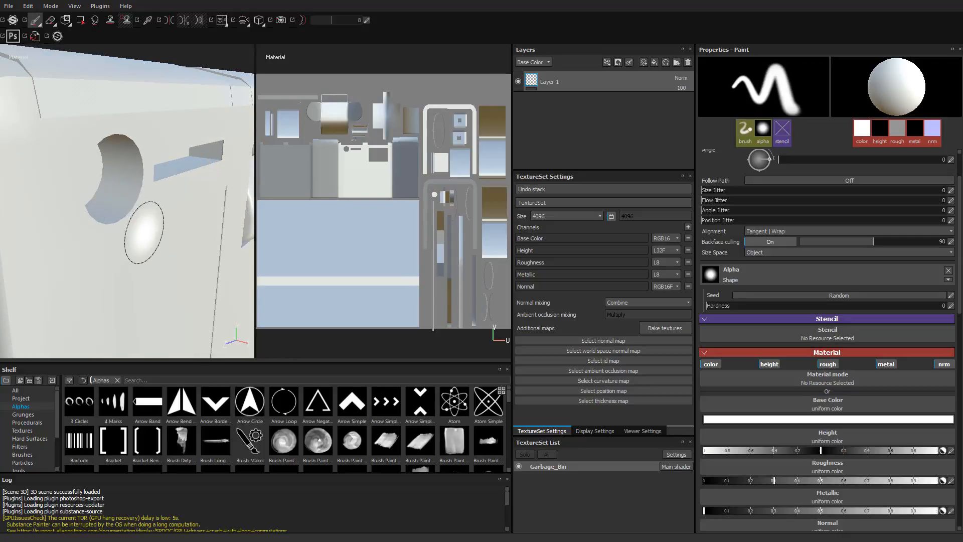
- Rotate the environment lighting around the model to examine the shading on the bin's front openings
right_click_drag(186, 231, 201, 239, "shift")
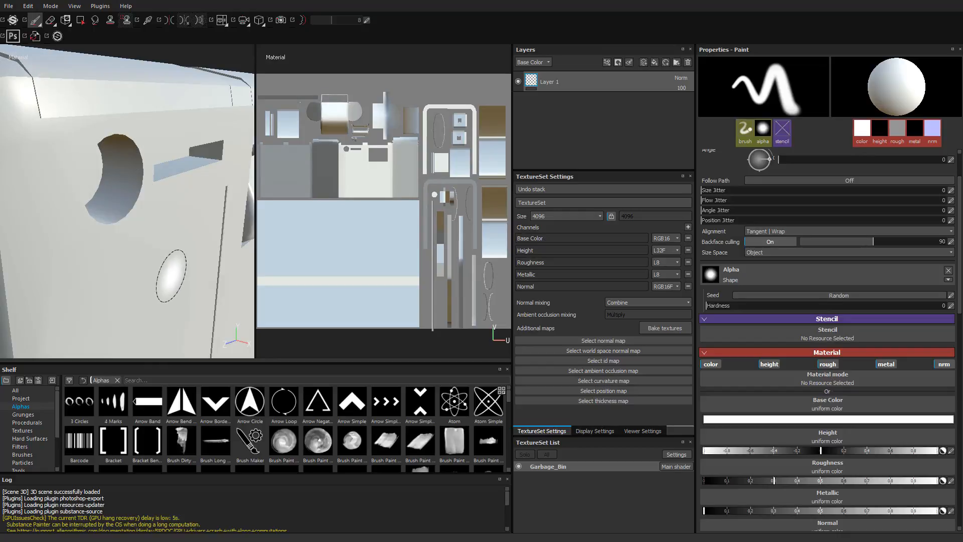
right_click_drag(168, 246, 127, 225, "alt")
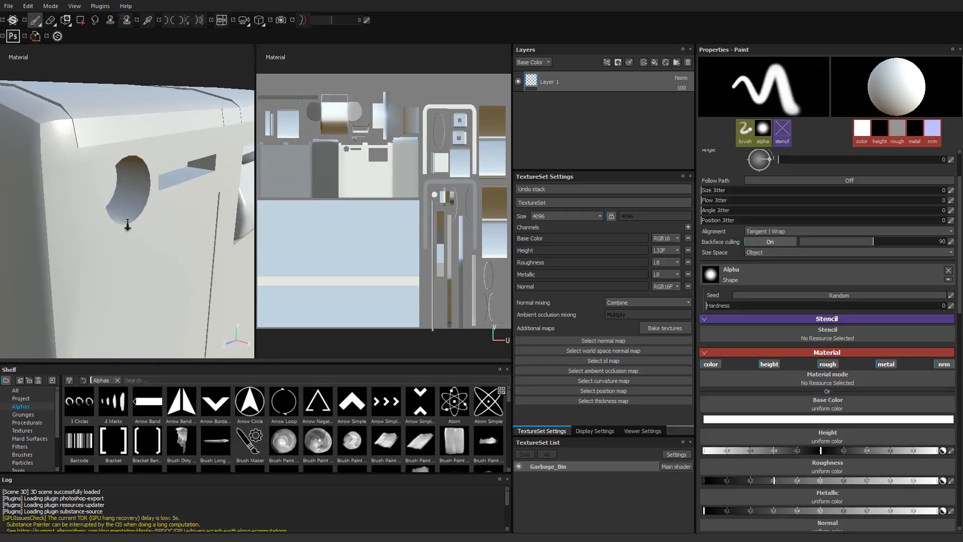
key("ctrl")
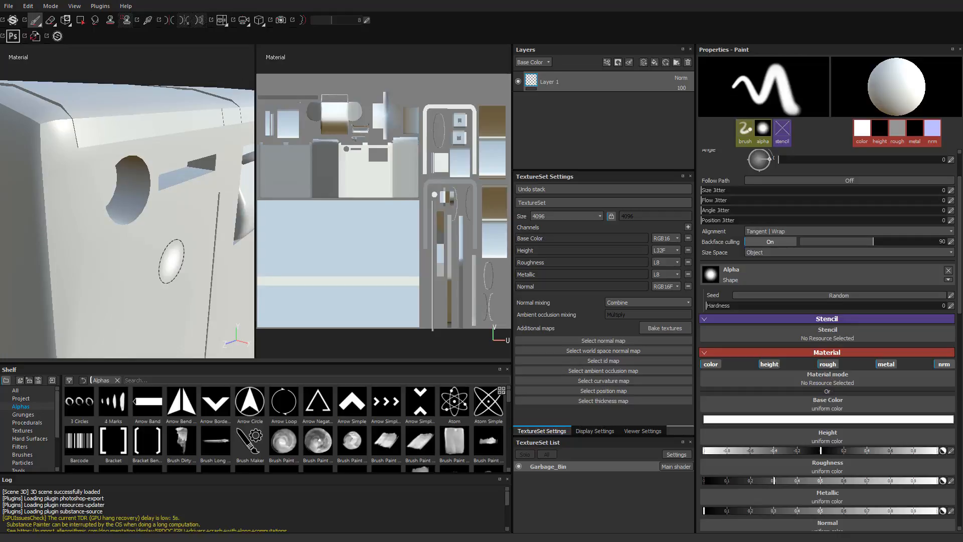
key("shift")
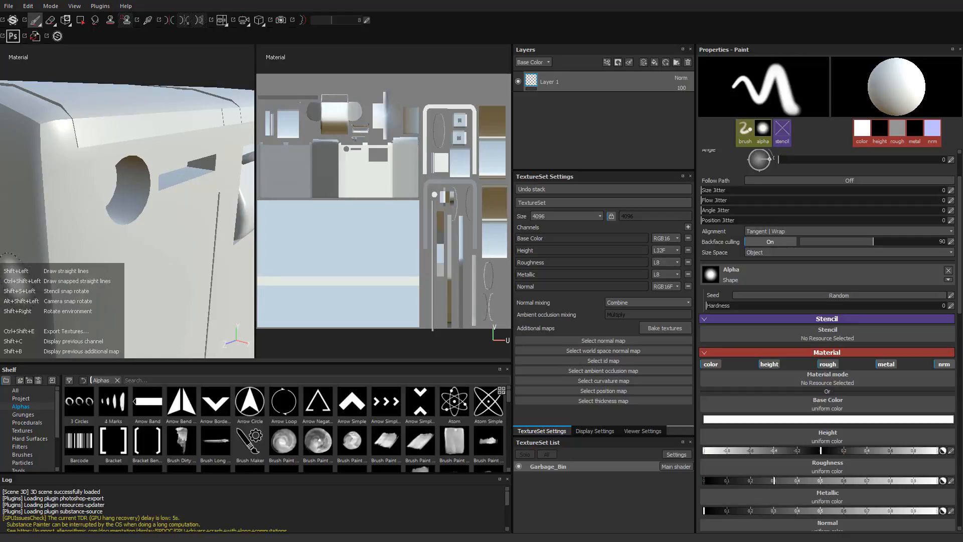
key("shift")
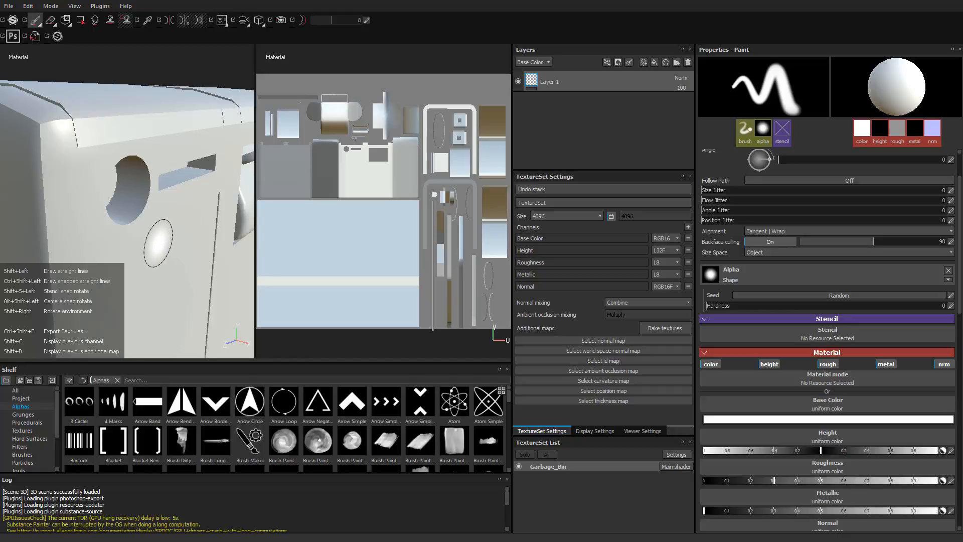
mouse_move(157, 242)
right_mouse_down("shift")
mouse_move(150, 249)
mouse_move(235, 261)
mouse_move(179, 260)
right_mouse_up("shift")
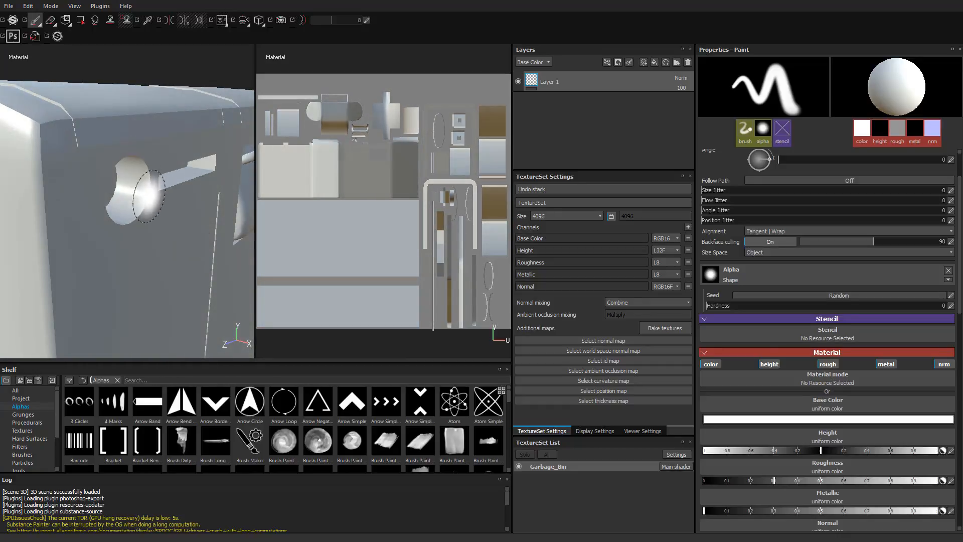
left_click_drag(173, 250, 89, 260, "alt")
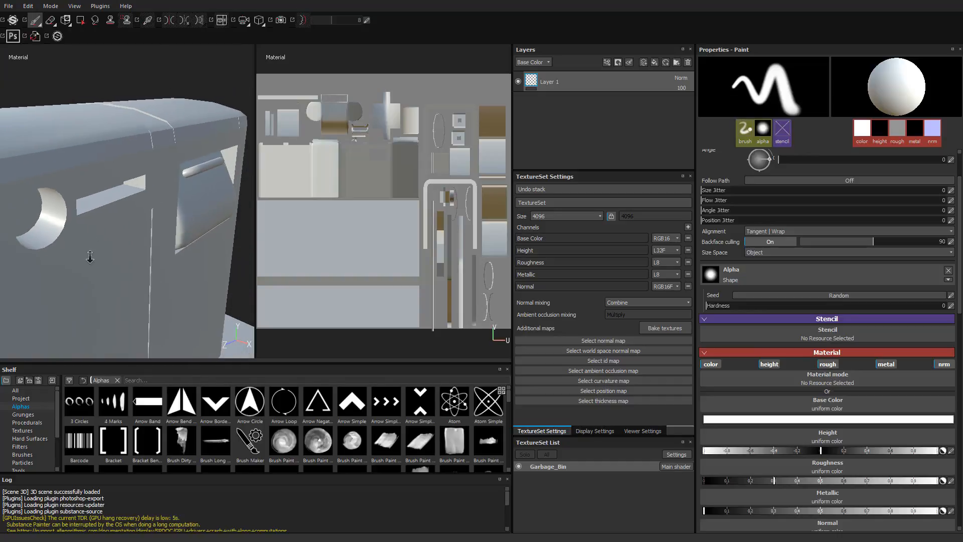
right_click_drag(89, 260, 148, 229, "alt")
left_click_drag(149, 230, 123, 258, "alt")
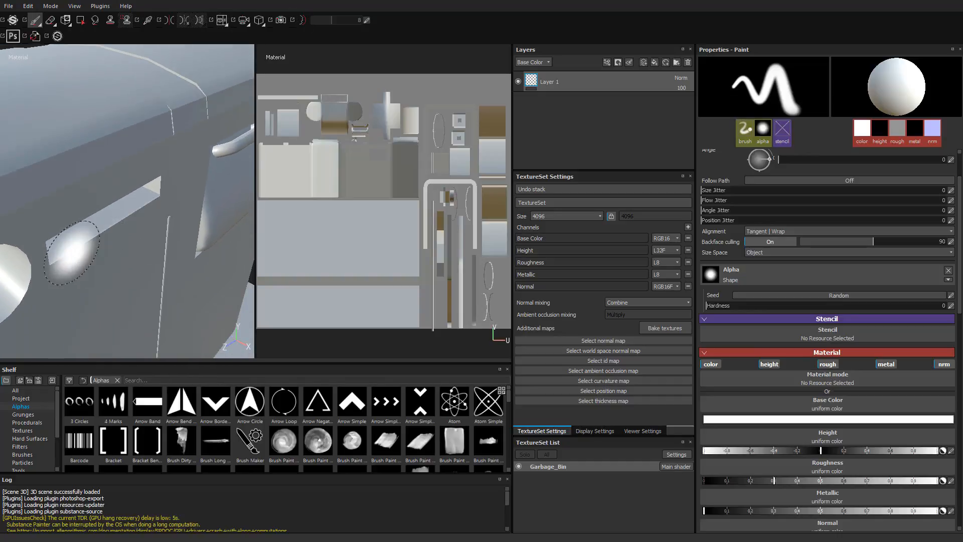
- Examine the shading on the low-poly rack's bent upper corner up close
right_click_drag(120, 202, 64, 226, "alt")
middle_click_drag(65, 226, 122, 222, "alt")
mouse_move(123, 221)
left_mouse_down("alt")
mouse_move(118, 244)
mouse_move(107, 189)
mouse_move(142, 204)
mouse_move(157, 243)
left_mouse_up("alt")
middle_click_drag(157, 243, 180, 248, "alt")
mouse_move(180, 247)
right_mouse_down("alt")
mouse_move(189, 262)
mouse_move(197, 256)
right_mouse_up("alt")
mouse_move(197, 256)
middle_mouse_down("alt")
mouse_move(174, 219)
mouse_move(186, 244)
middle_mouse_up("alt")
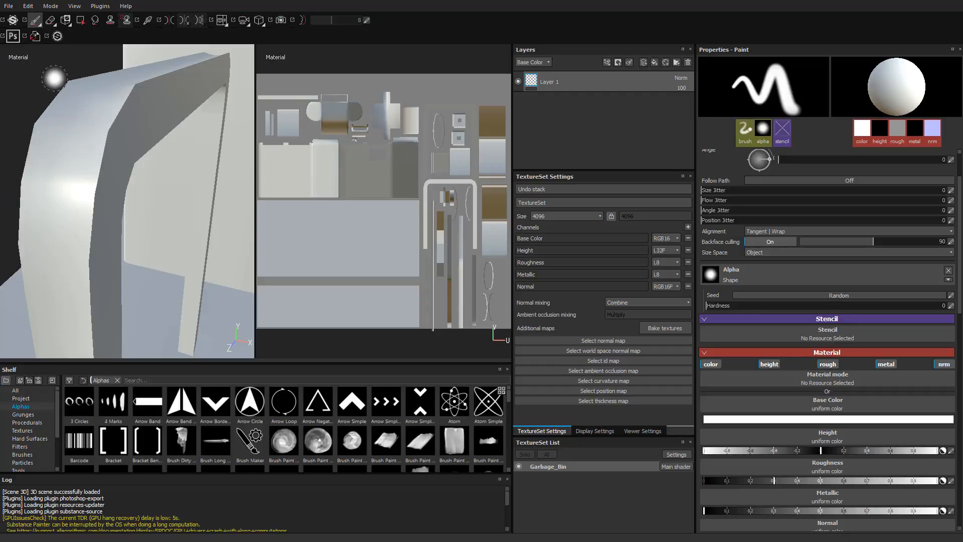
left_click_drag(104, 178, 97, 153, "alt")
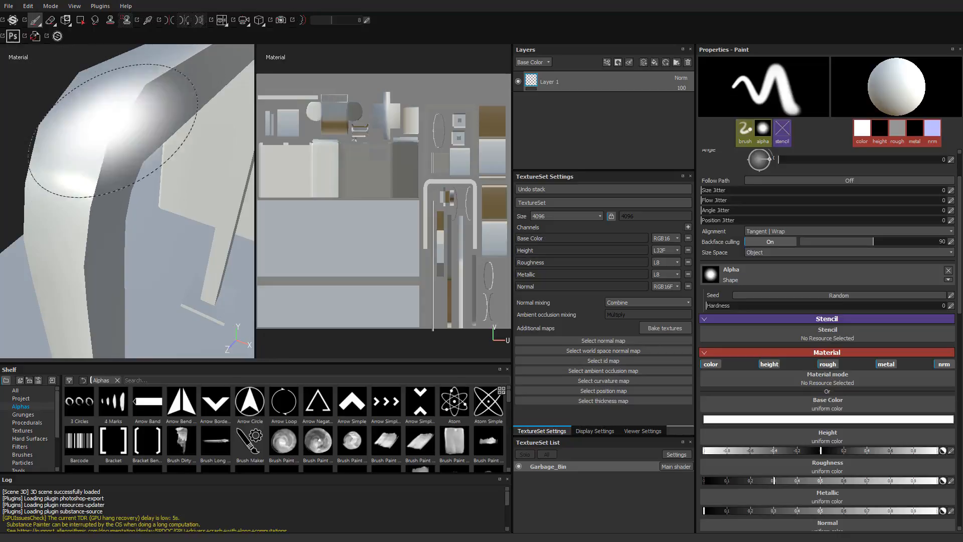
scroll(178, 226, "down", 8)
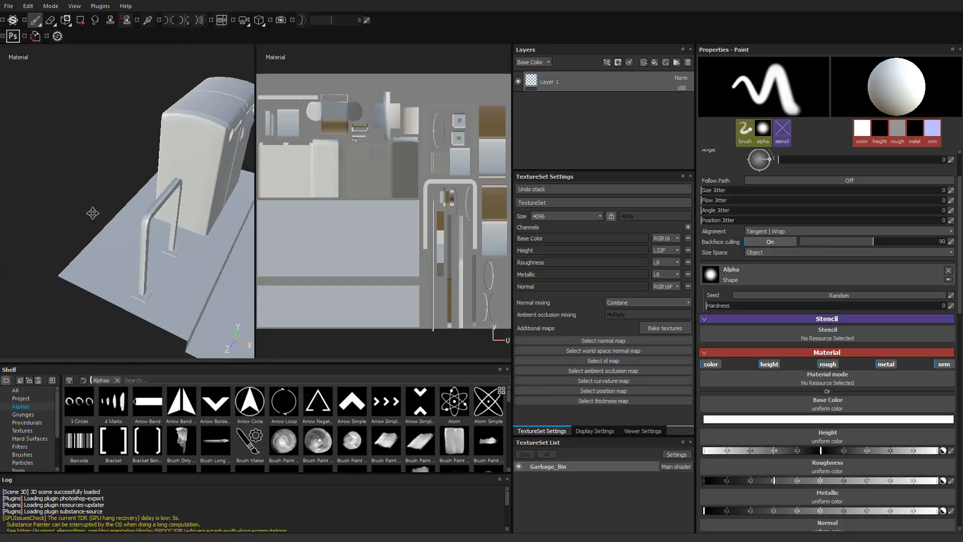
- Examine the bin, the rack and the stepped ground together from several angles
left_click_drag(93, 213, 122, 232, "alt")
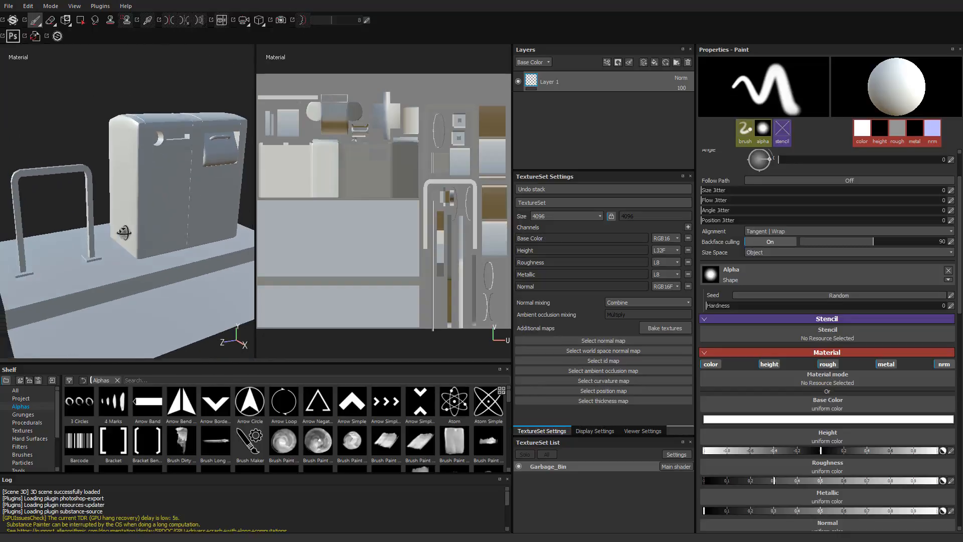
middle_click_drag(122, 232, 141, 258, "alt")
right_click_drag(141, 257, 181, 229, "alt")
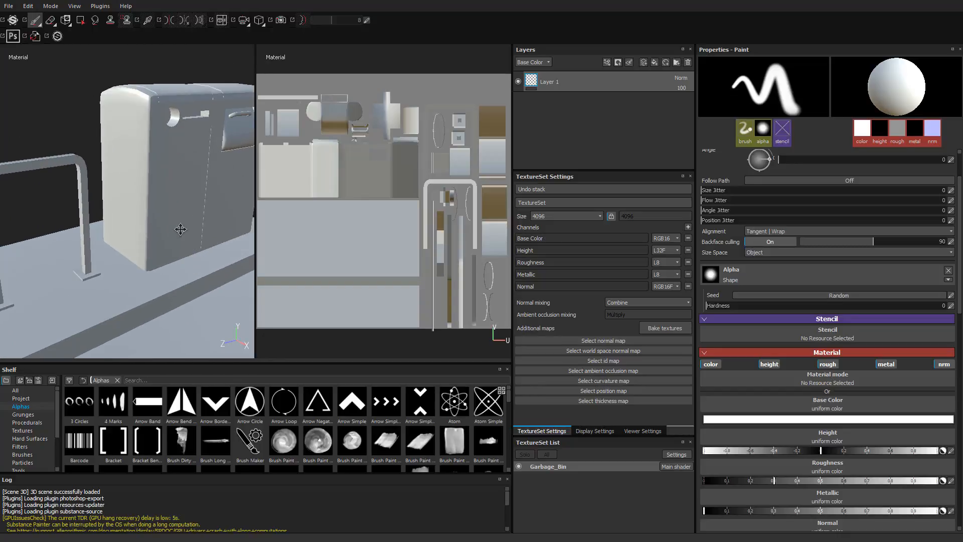
middle_click_drag(181, 229, 165, 198, "alt")
left_click_drag(165, 198, 176, 209, "alt")
right_click_drag(176, 209, 197, 230, "alt")
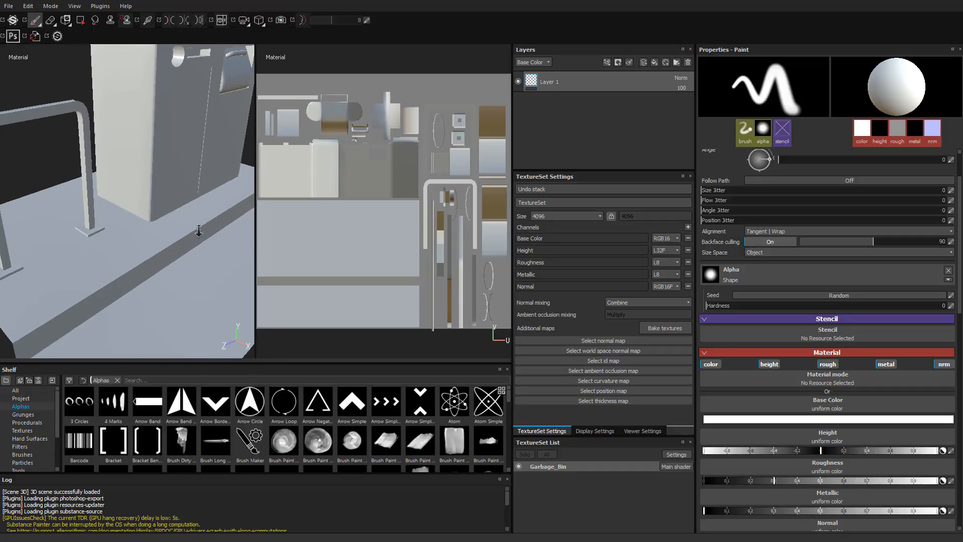
middle_click_drag(198, 230, 252, 260, "alt")
right_click_drag(252, 260, 155, 197, "alt")
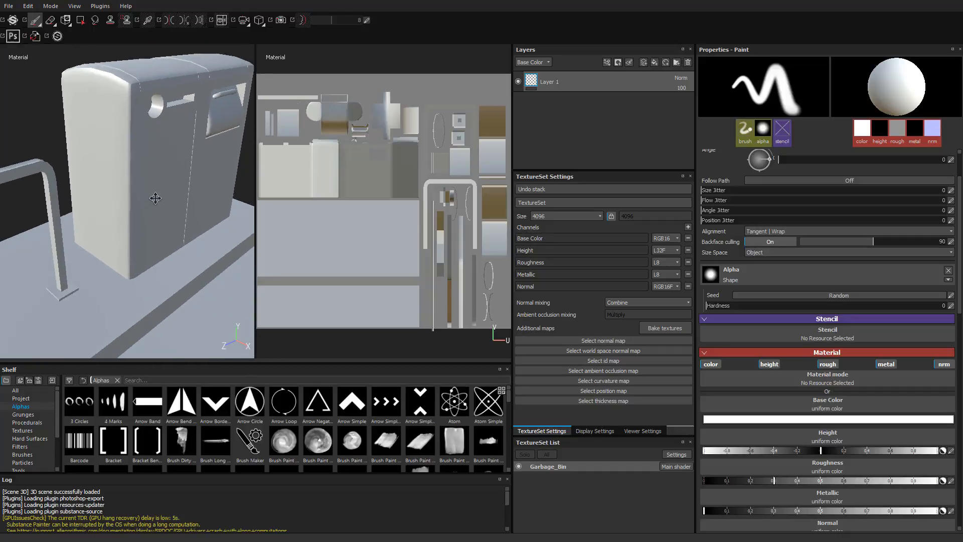
middle_click_drag(155, 198, 293, 202, "alt")
right_click_drag(294, 202, 218, 227, "alt")
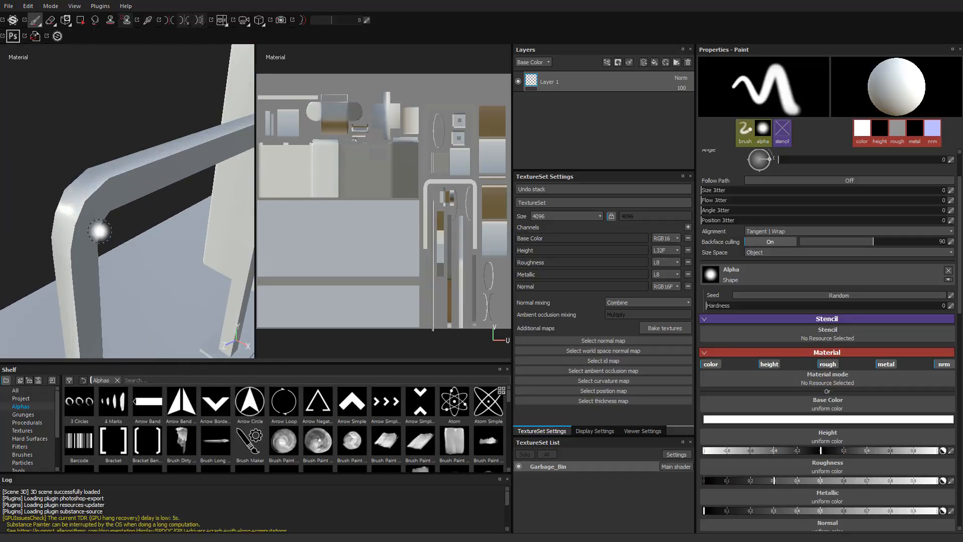
- Compare the rack's bent corner with the rounded edges of the bin body
right_click_drag(77, 210, 92, 261, "alt")
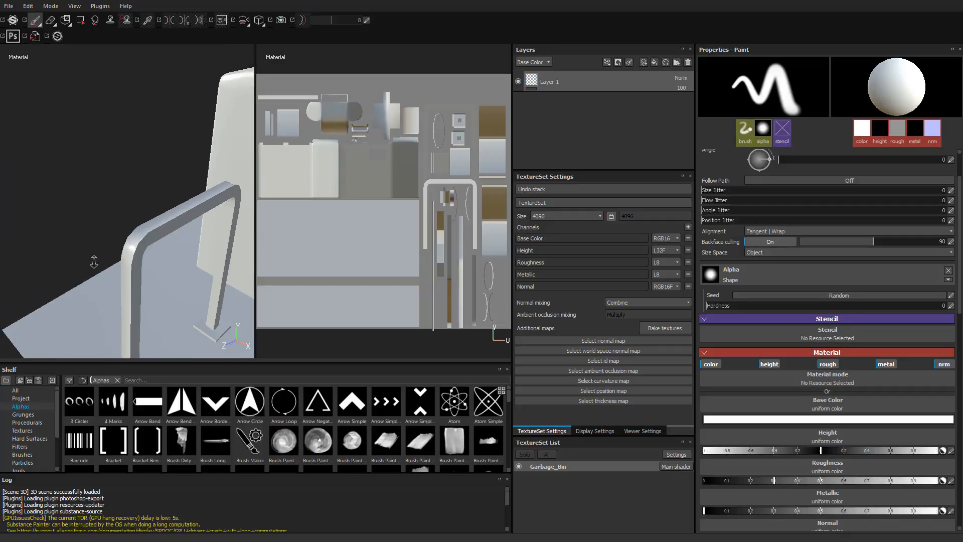
middle_click_drag(211, 256, 99, 224, "alt")
right_click_drag(99, 223, 101, 215, "alt")
middle_click_drag(135, 213, 90, 220, "alt")
right_click_drag(90, 220, 125, 256, "alt")
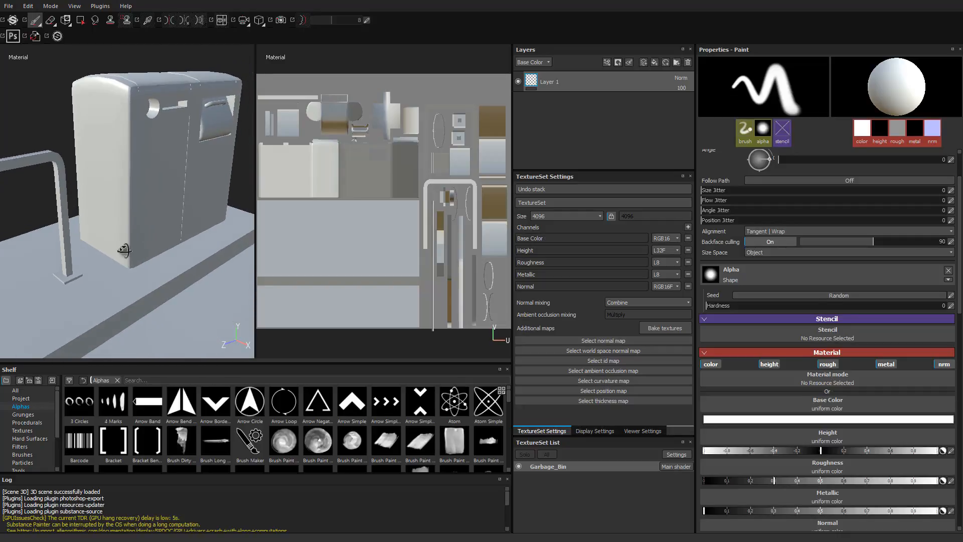
mouse_move(125, 256)
left_mouse_down("alt")
mouse_move(111, 245)
mouse_move(112, 226)
left_mouse_up("alt")
right_click_drag(112, 226, 146, 236, "alt")
middle_click_drag(146, 236, 128, 224, "alt")
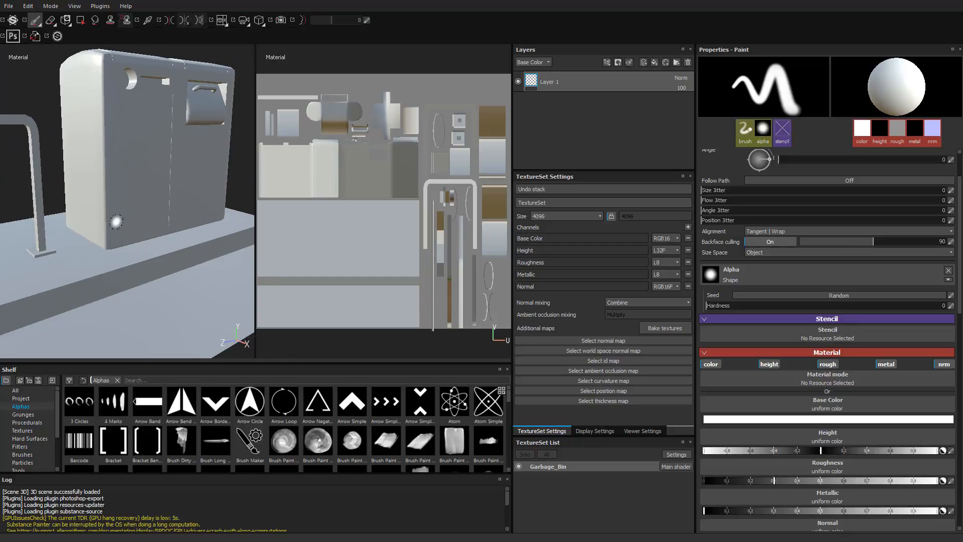
- Examine the base of the bin and the curb edge of the ground, ending with the whole bin in view
left_click_drag(128, 224, 112, 212, "alt")
right_click_drag(112, 213, 266, 286, "alt")
middle_click_drag(266, 286, 206, 259, "alt")
left_click_drag(206, 259, 164, 280, "alt")
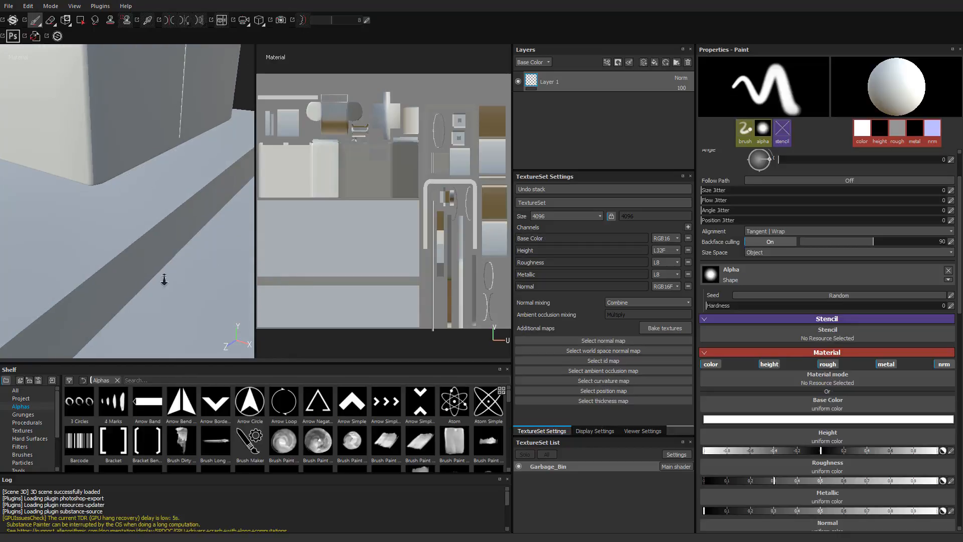
right_click_drag(164, 279, 207, 274, "alt")
mouse_move(109, 256)
right_mouse_down("alt")
mouse_move(5, 267)
mouse_move(20, 231)
mouse_move(47, 214)
right_mouse_up("alt")
mouse_move(47, 215)
left_mouse_down("alt")
mouse_move(106, 225)
mouse_move(88, 223)
left_mouse_up("alt")
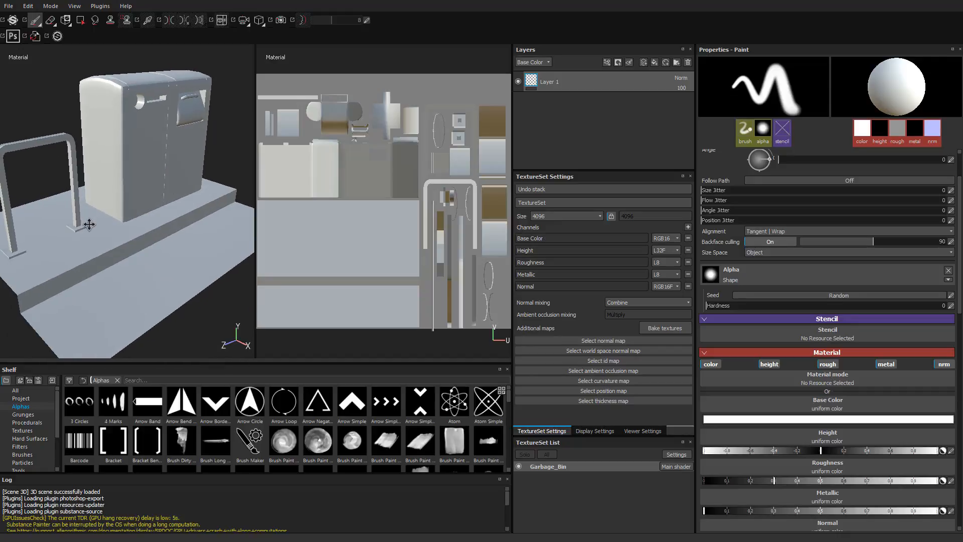
right_click_drag(89, 224, 129, 224, "alt")
middle_click_drag(129, 224, 110, 226, "alt")
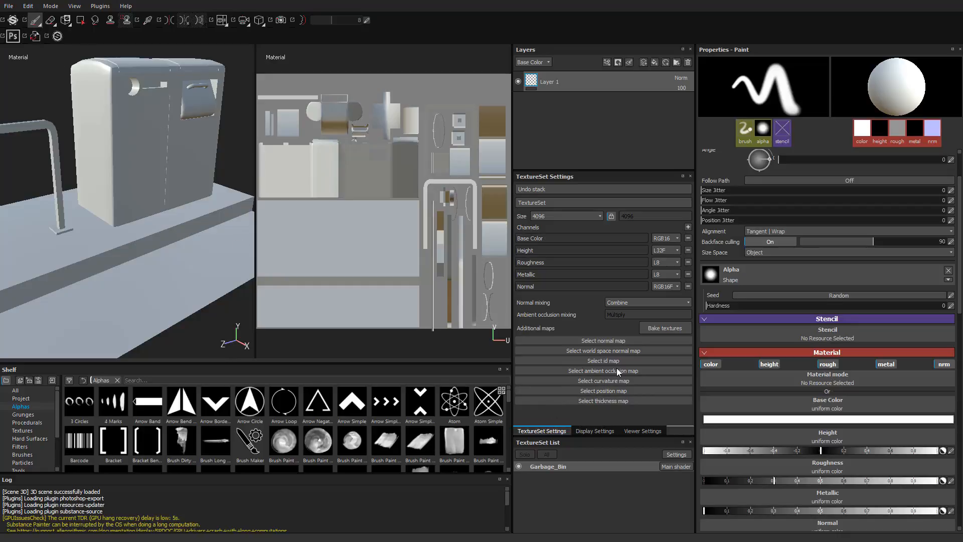
- Open the texture baking setup and exclude every map except the normal map
left_click(654, 329)
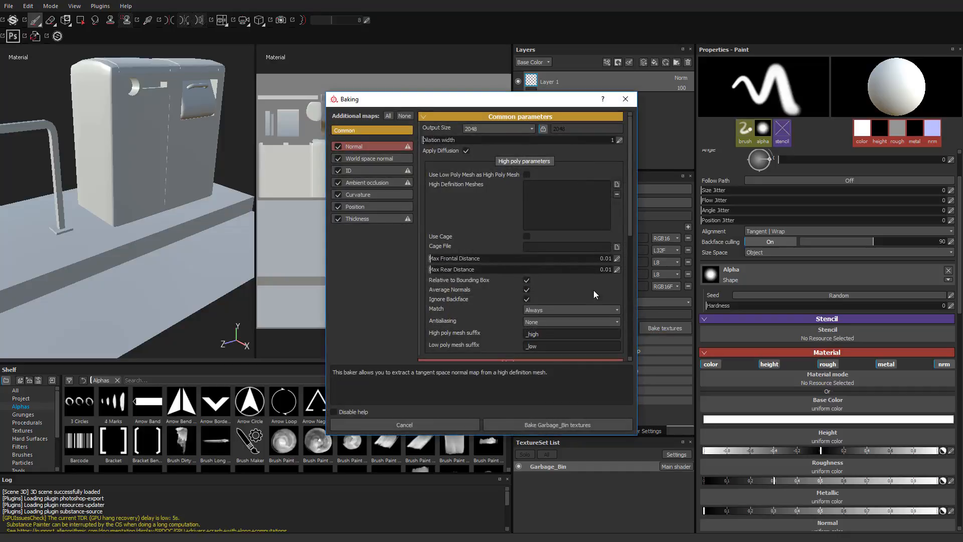
left_click(338, 219)
left_click(338, 207)
left_click(338, 196)
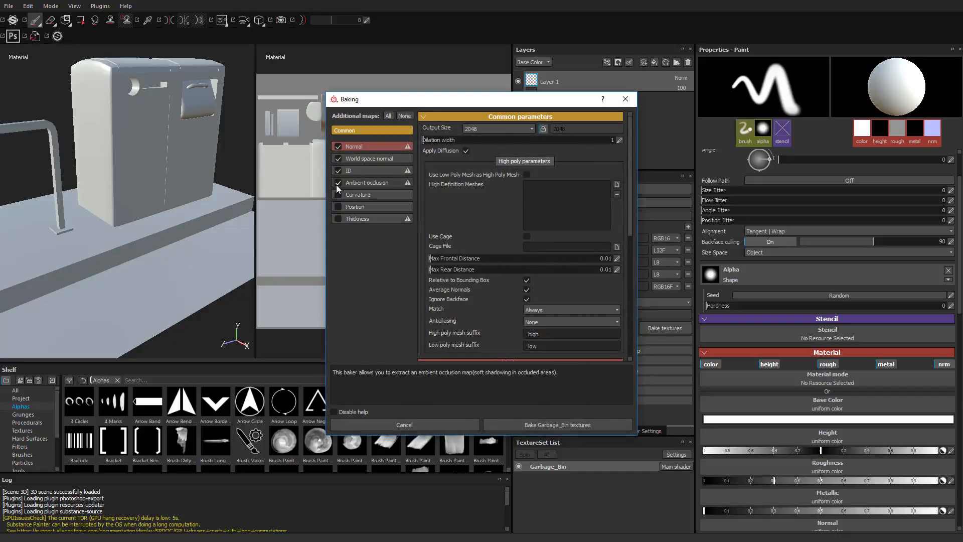
left_click(337, 183)
left_click(337, 171)
left_click(339, 159)
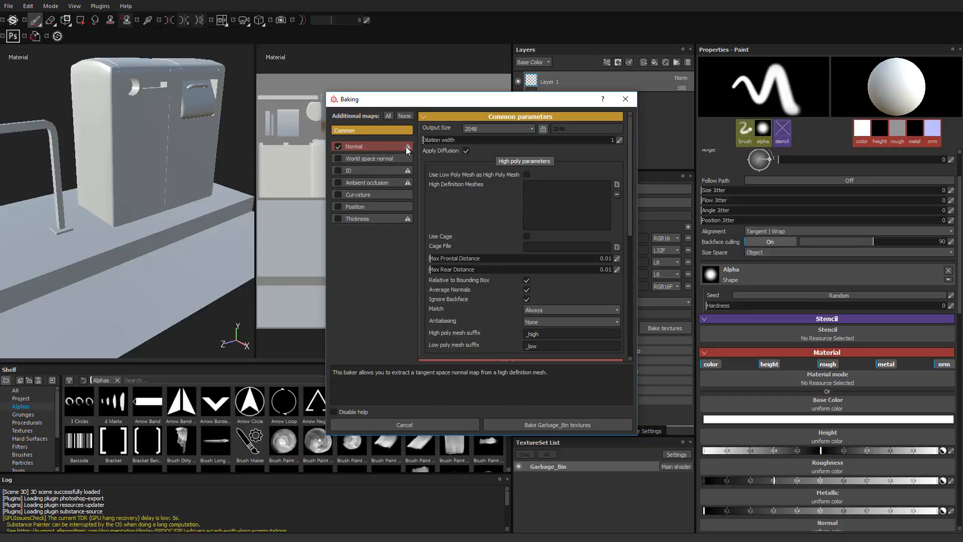
- Load Garbage_HR.fbx as the high definition mesh, leaving the low poly mesh unused as high poly
left_click(526, 175)
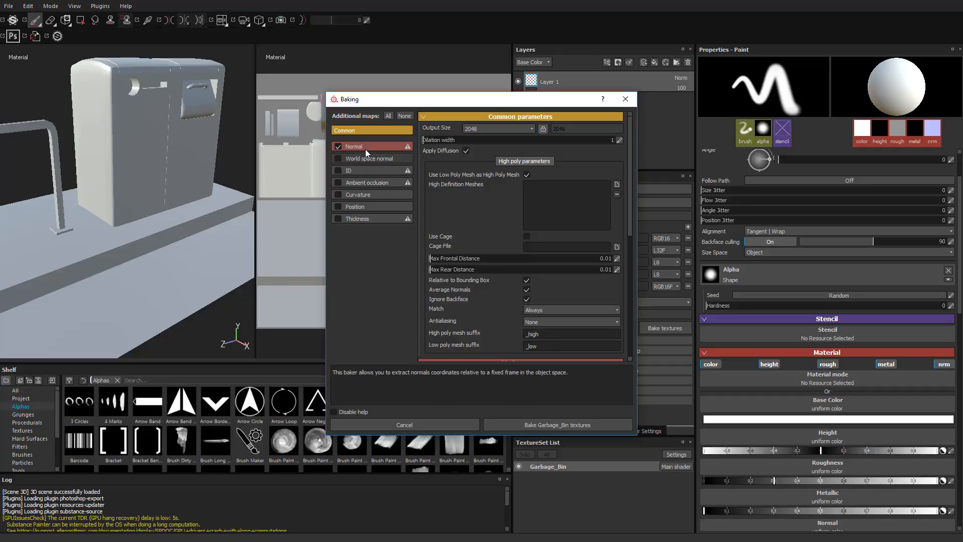
left_click(527, 175)
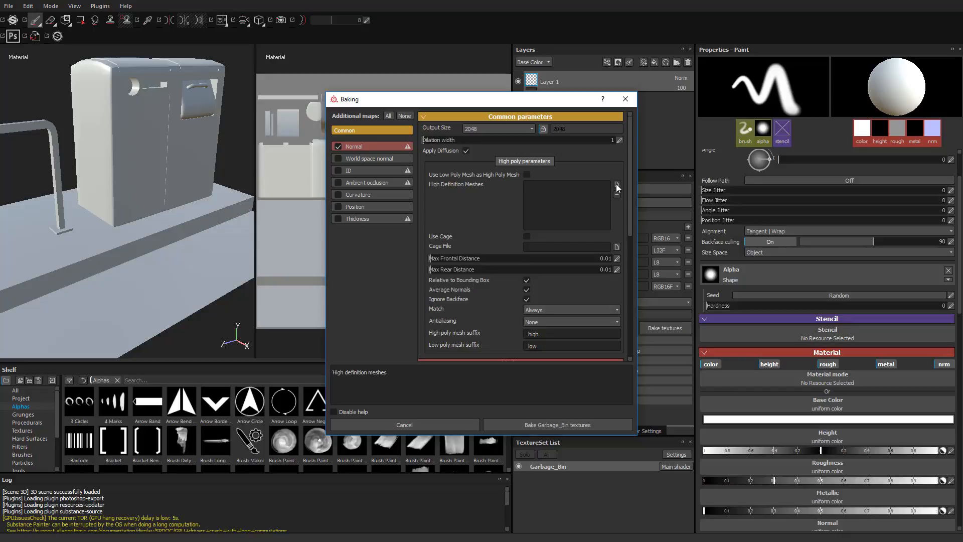
left_click(527, 175)
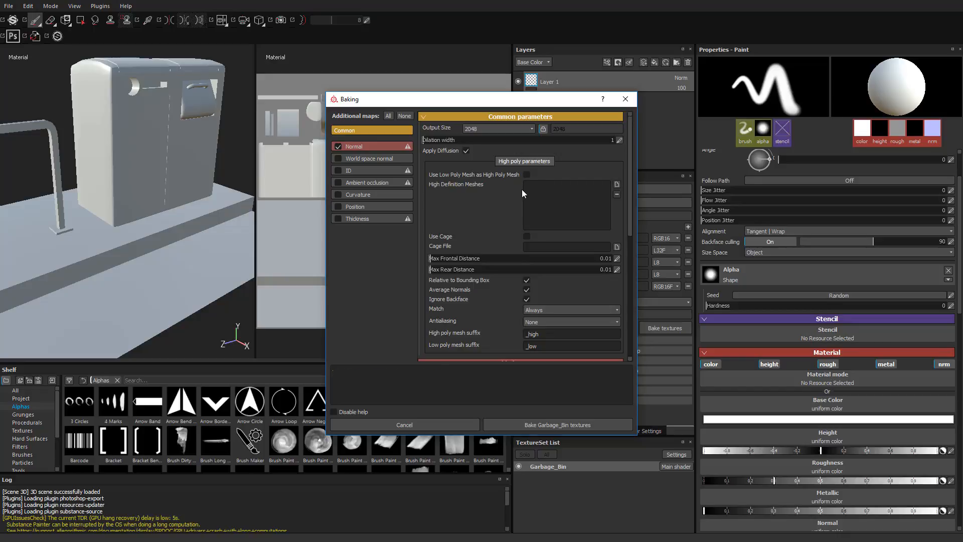
left_click(617, 185)
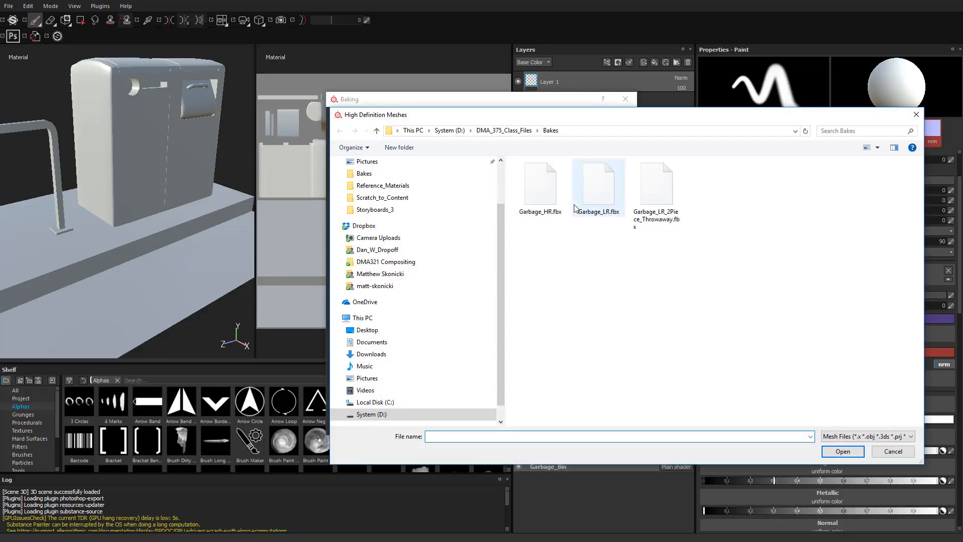
left_click(540, 188)
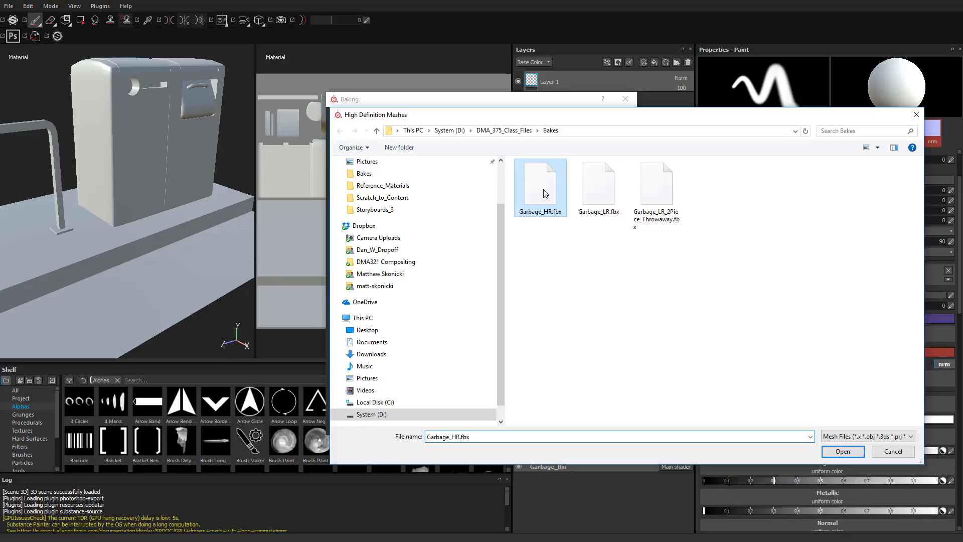
left_click(843, 451)
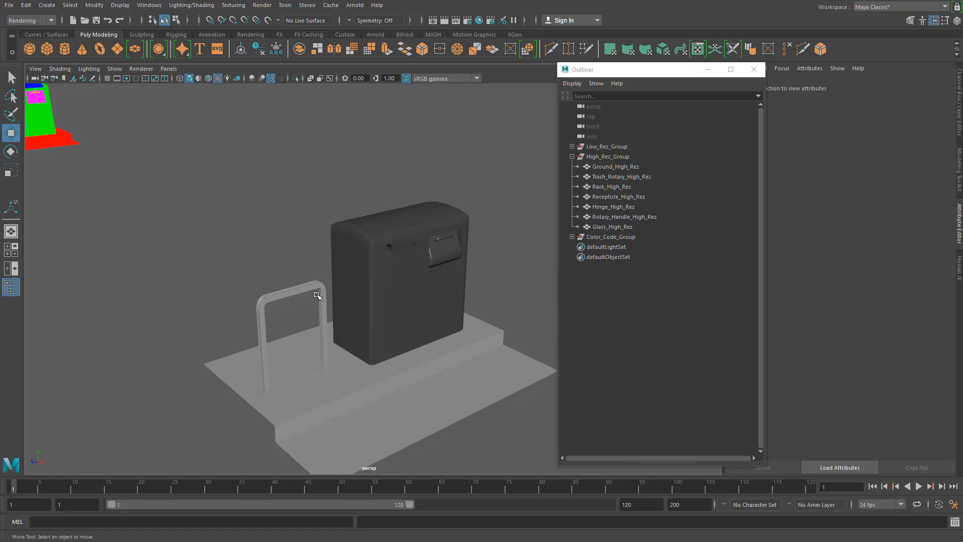
- Switch to Maya, show the Channel Box and move the Outliner closer to the models
left_click(318, 296)
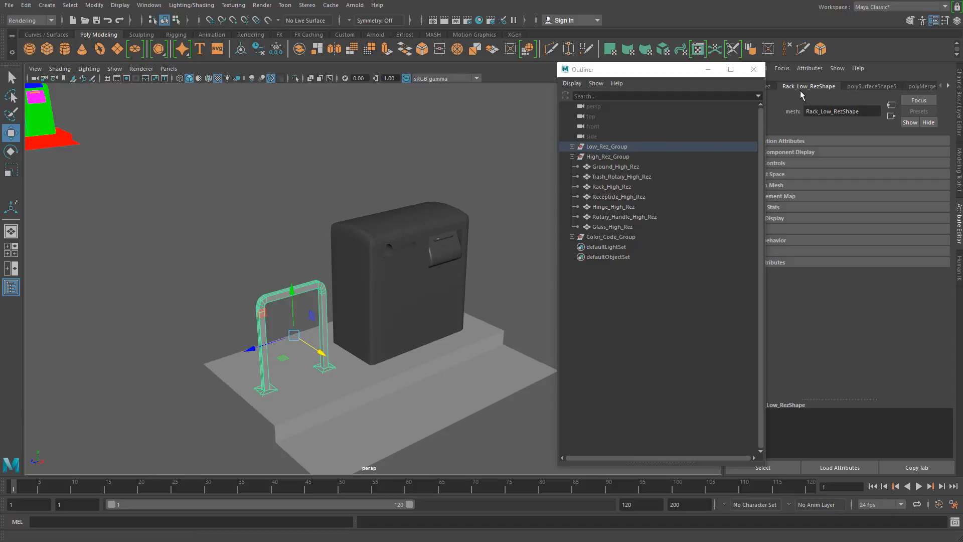
left_click(957, 20)
left_click_drag(679, 71, 525, 90)
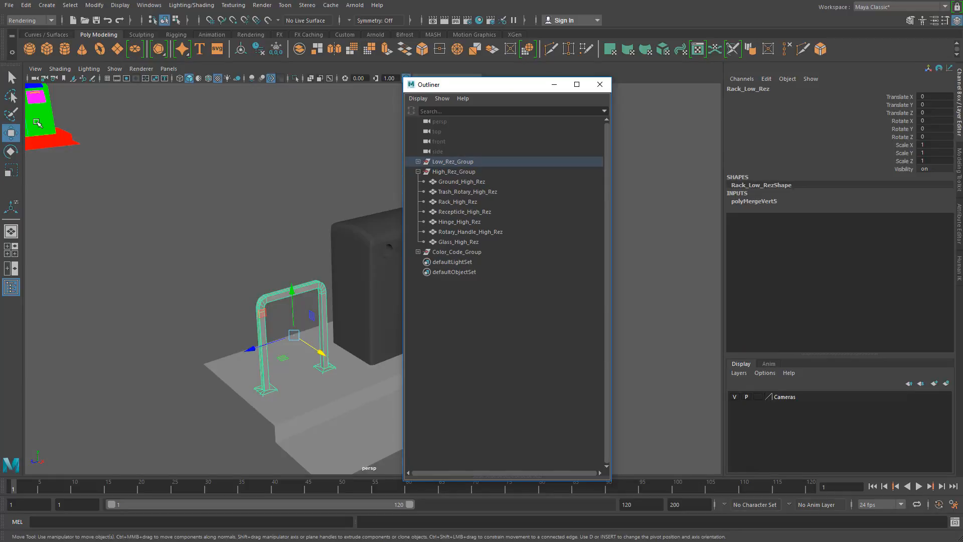
- Select the high-resolution and low-resolution receptacle meshes in turn to compare their naming suffixes
right_click_drag(297, 231, 244, 277, "alt")
middle_click_drag(245, 277, 306, 366, "alt")
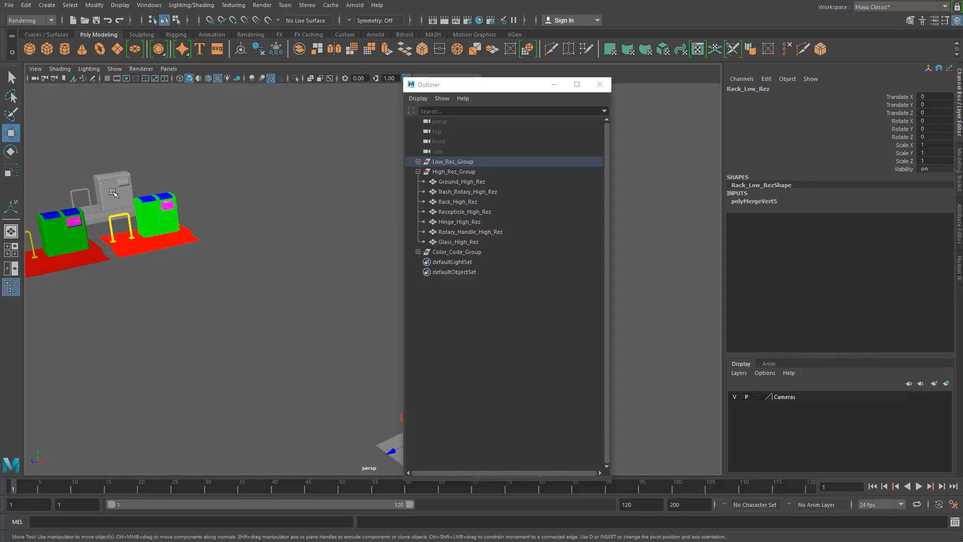
left_click(113, 194)
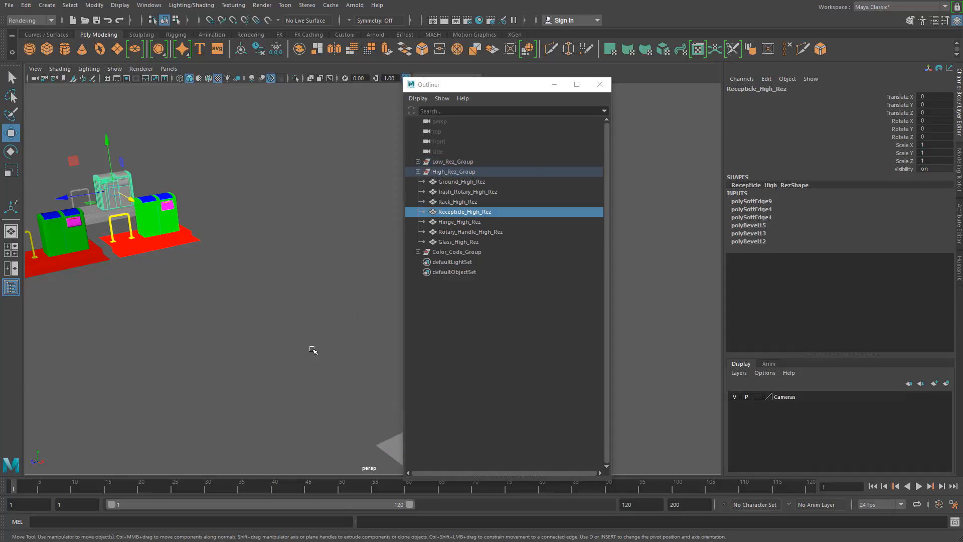
middle_click_drag(372, 384, 319, 340, "alt")
left_click(375, 332)
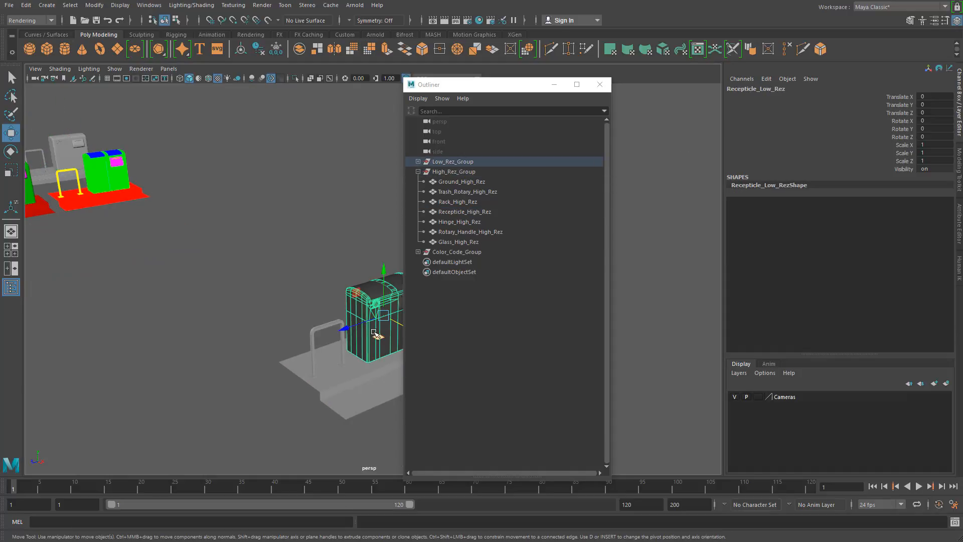
left_click(67, 143)
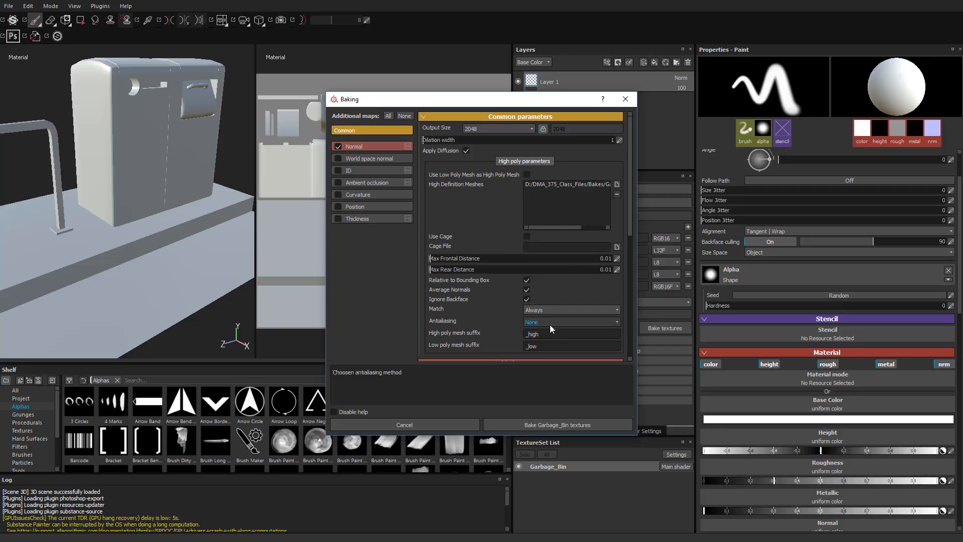
- Switch back to Substance Painter and set the high poly mesh suffix to High_Rez and the low poly suffix to Low_Rez
left_click_drag(557, 333, 477, 333)
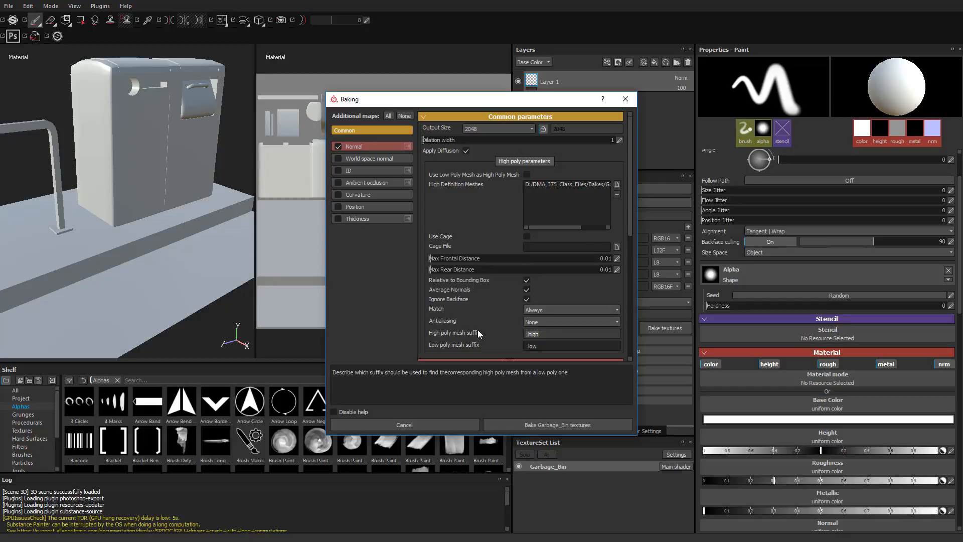
type("High_Rez")
key("Tab")
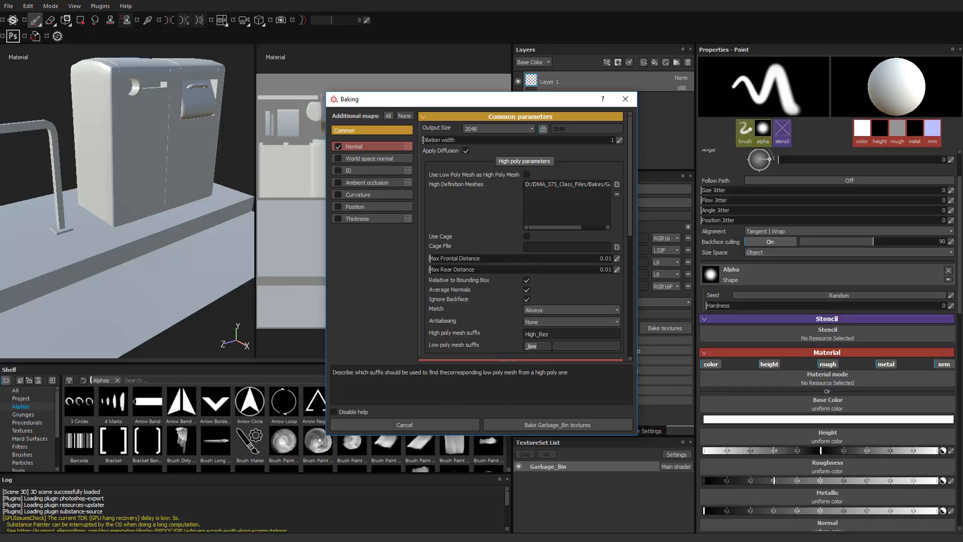
type("Low_Rez")
left_click(556, 335)
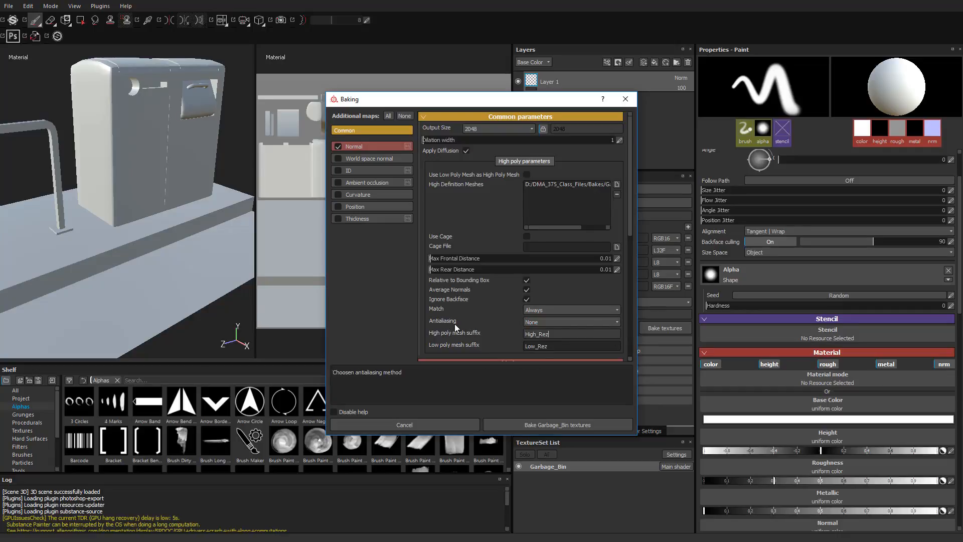
- Set the baking antialiasing to Subsampling 4x4 and review the mesh matching options without changing them
left_click(564, 322)
left_click(561, 347)
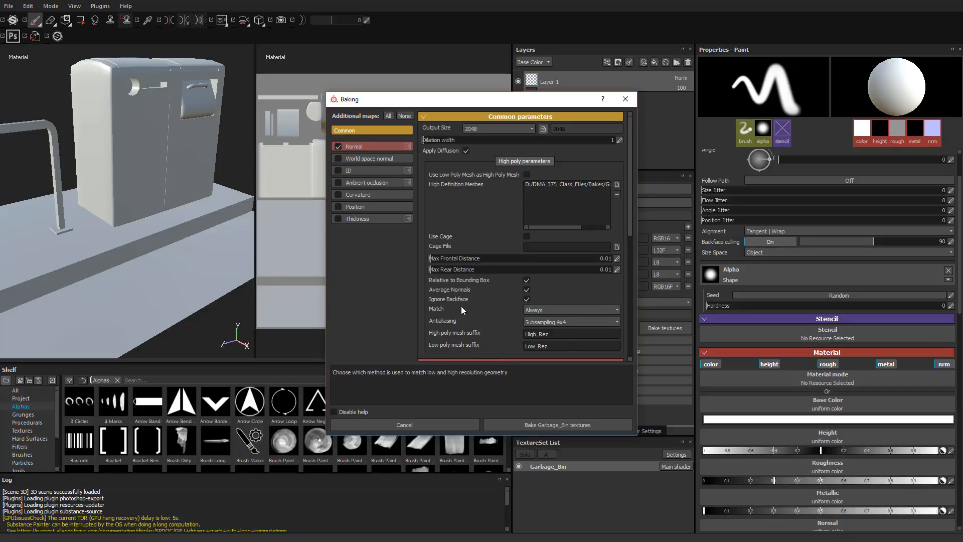
left_click(533, 312)
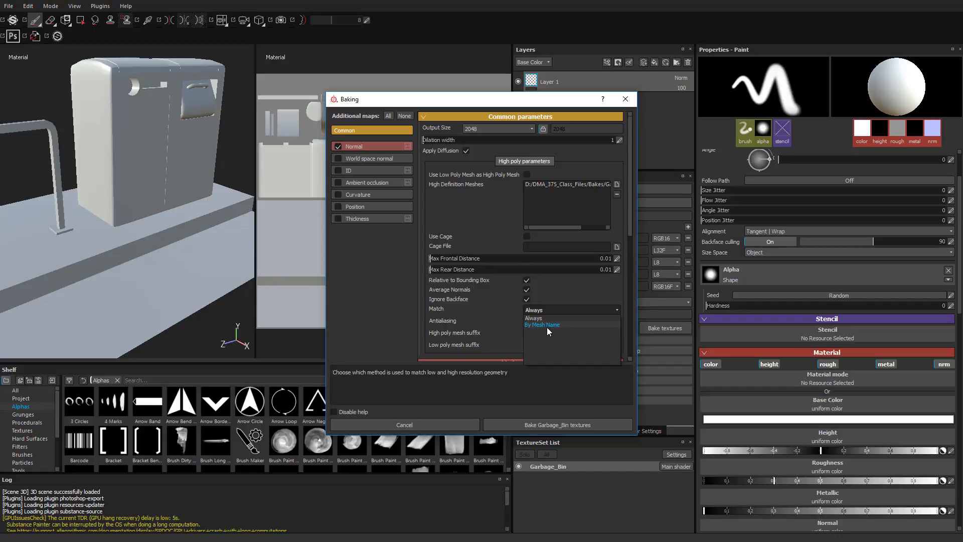
left_click(491, 304)
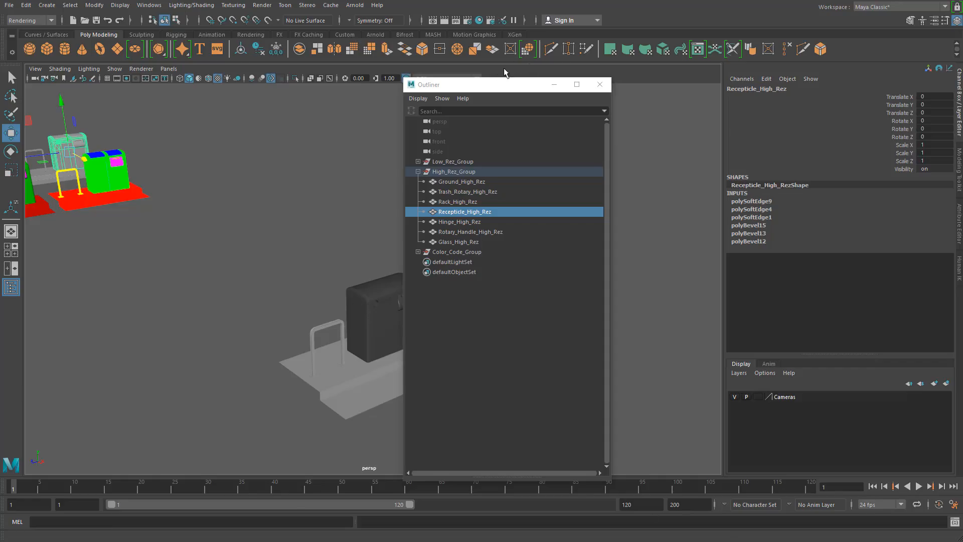
- Switch to Maya and set the Translate X of High_Rez_Group to 0 to place it over the low-resolution models
mouse_move(510, 88)
left_mouse_down()
mouse_move(646, 84)
mouse_move(551, 83)
left_mouse_up()
left_click(388, 319)
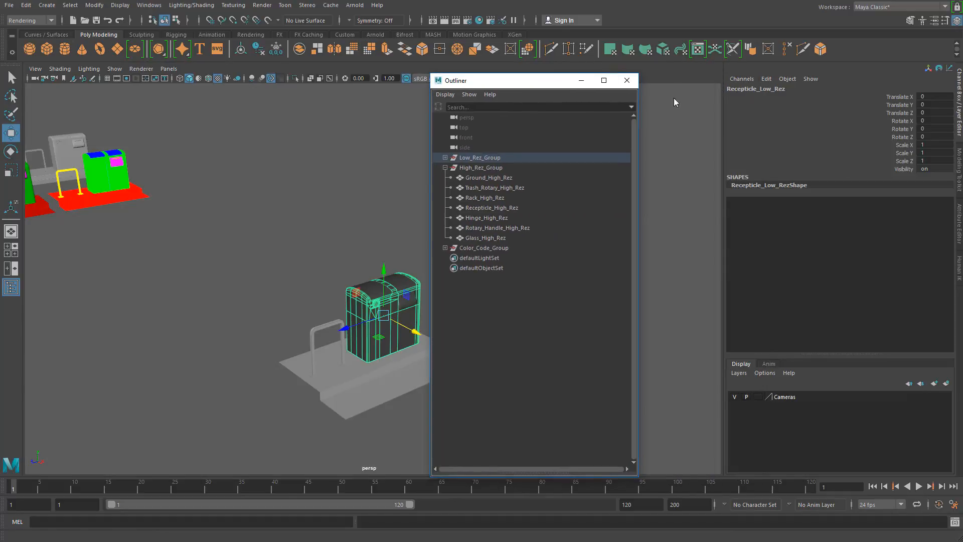
right_click_drag(305, 182, 175, 151, "alt")
left_click(107, 167)
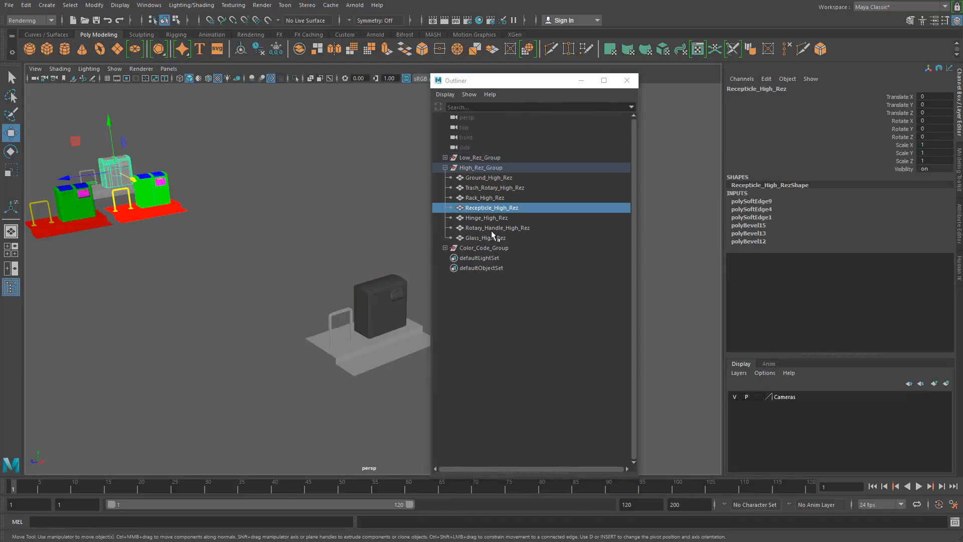
left_click(445, 167)
left_click(526, 167)
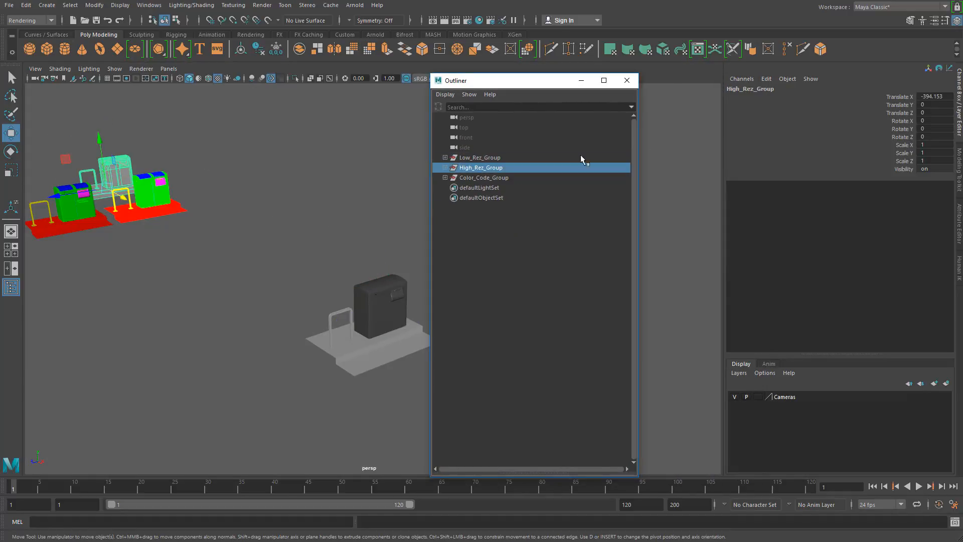
double_click(937, 97)
type("0")
key("Return")
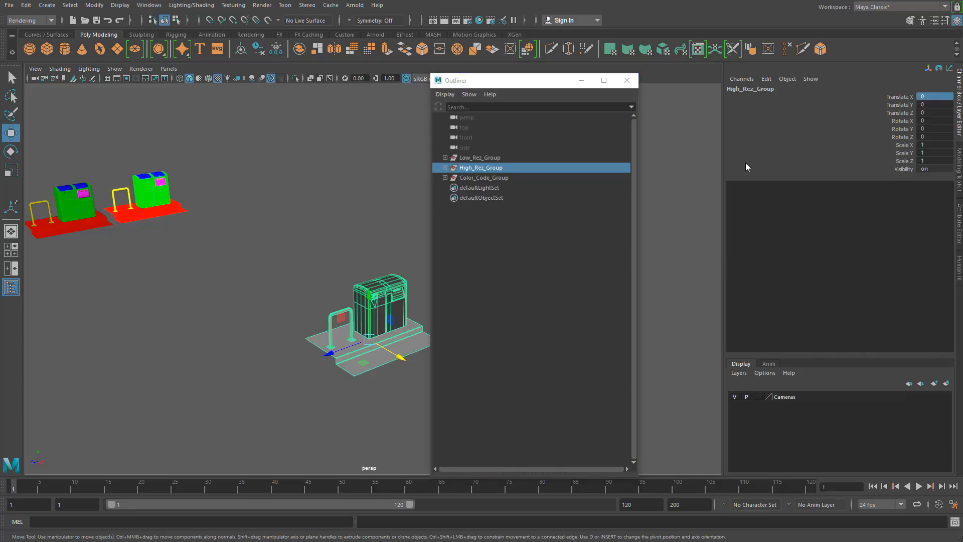
- Turn on X-Ray shading in the perspective view with the overlapping garbage bin models in close-up
scroll(308, 361, "up", 10)
middle_click_drag(245, 294, 254, 239, "alt")
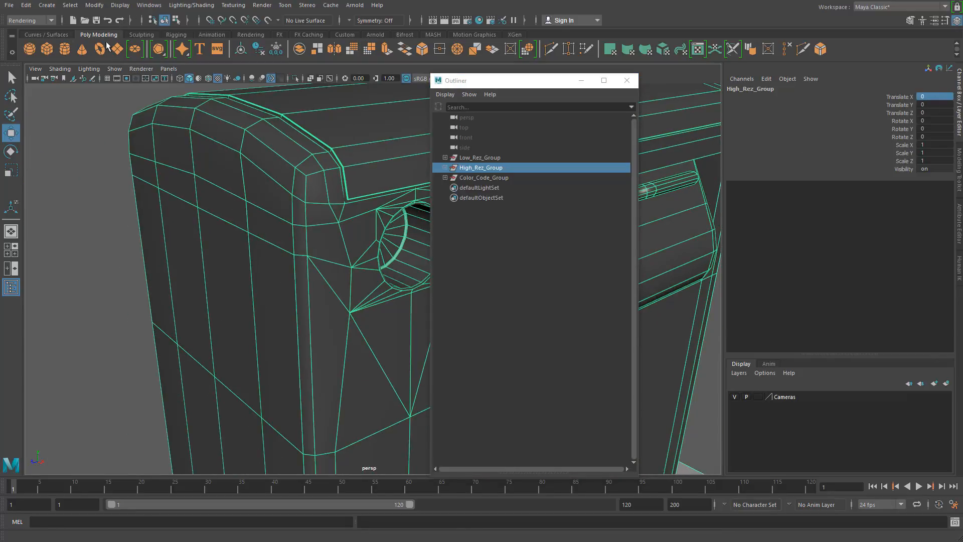
left_click(59, 72)
left_click(85, 167)
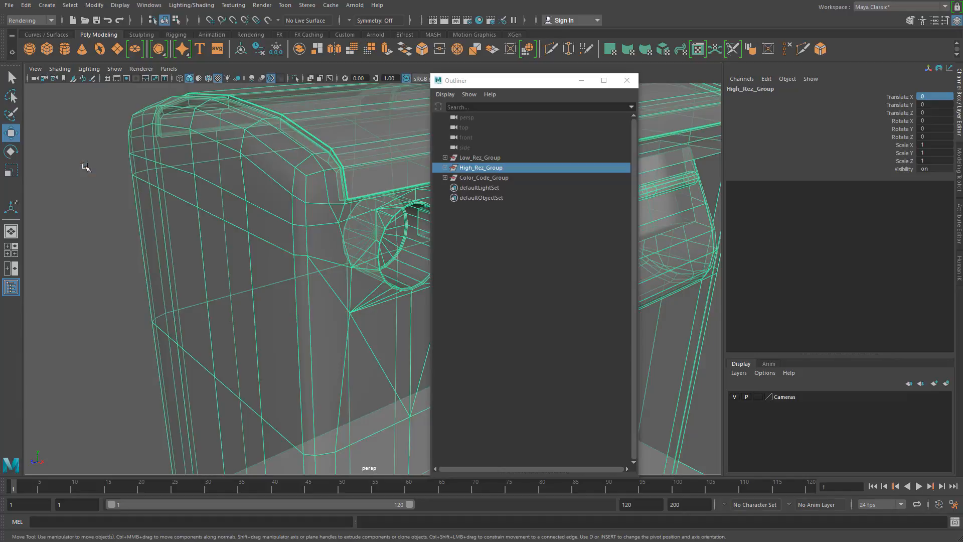
- Examine how the edges of the overlapping high- and low-resolution bin bodies line up from the top down to the base
mouse_move(169, 233)
left_mouse_down("alt")
mouse_move(185, 260)
mouse_move(220, 280)
left_mouse_up("alt")
scroll(219, 280, "up", 3)
middle_click_drag(219, 280, 143, 224, "alt")
scroll(262, 269, "down", 7)
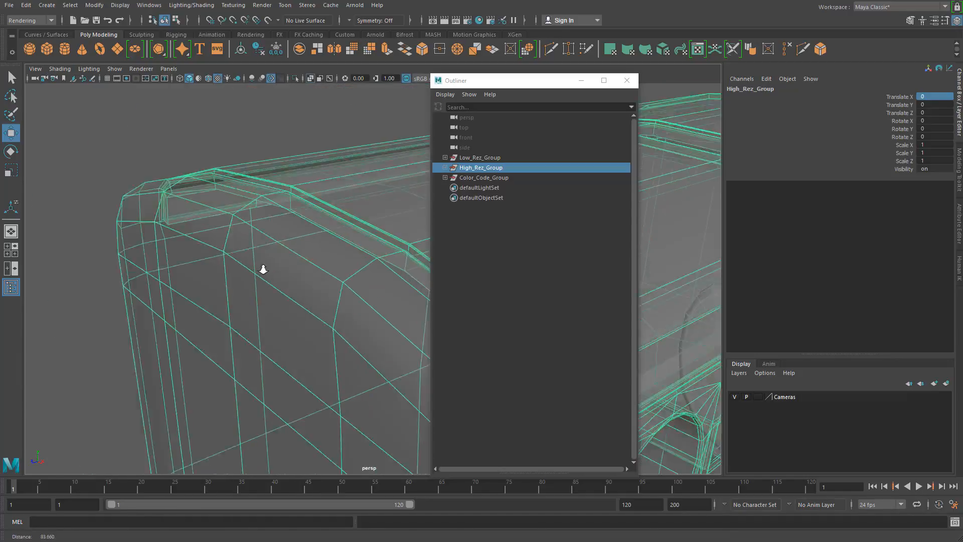
middle_click_drag(269, 346, 187, 215, "alt")
middle_click_drag(318, 345, 243, 225, "alt")
scroll(358, 299, "up", 5)
left_click_drag(316, 277, 333, 280, "alt")
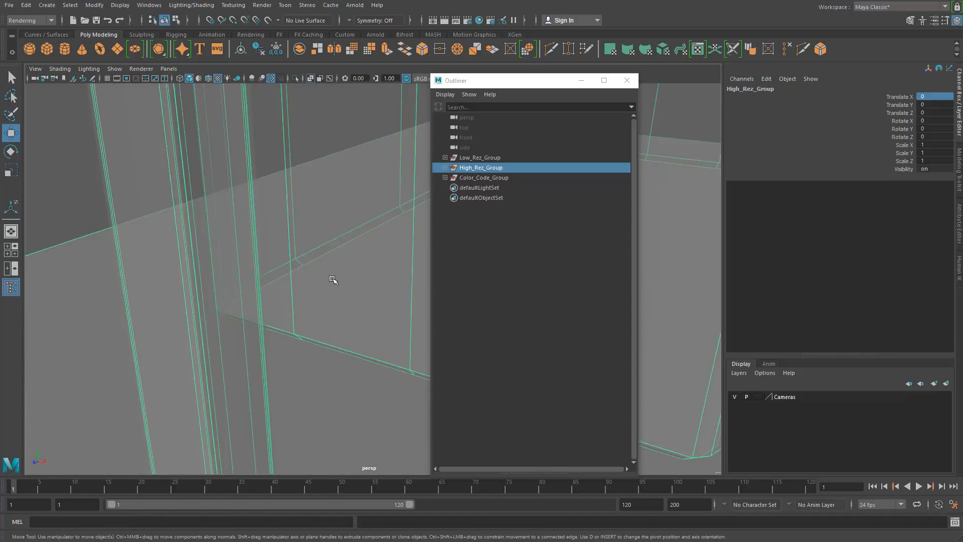
- Select the high- and low-resolution ground meshes together and examine the gap between their edges at the step's corner
middle_click_drag(334, 280, 151, 284, "alt")
middle_click_drag(301, 246, 213, 291, "alt")
scroll(261, 312, "up", 4)
left_click_drag(262, 312, 325, 316, "alt")
middle_click_drag(325, 316, 151, 289, "alt")
left_click_drag(312, 201, 337, 268)
scroll(337, 261, "up", 2)
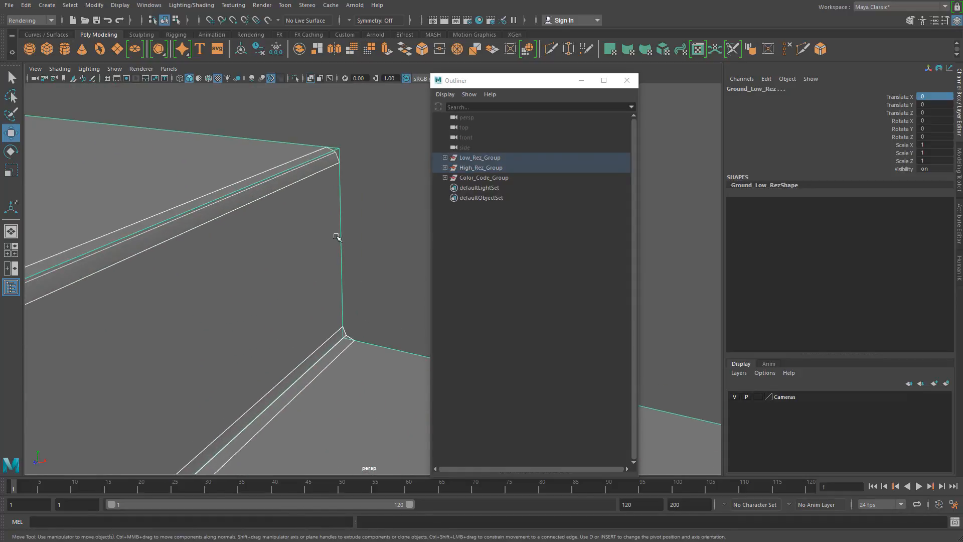
middle_click_drag(335, 236, 352, 266, "alt")
scroll(340, 290, "up", 2)
scroll(349, 266, "up", 2)
scroll(362, 274, "up", 1)
scroll(360, 270, "up", 3)
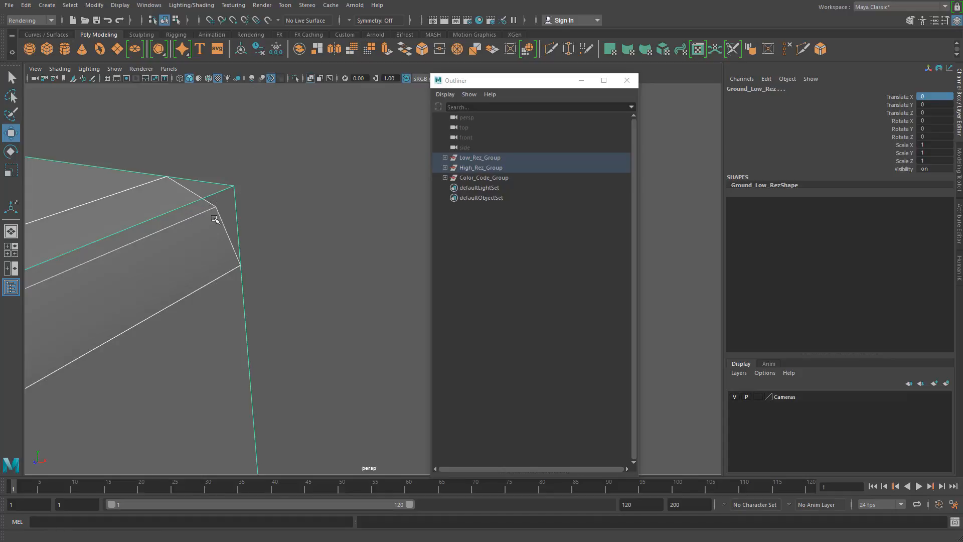
middle_click_drag(216, 217, 228, 221, "alt")
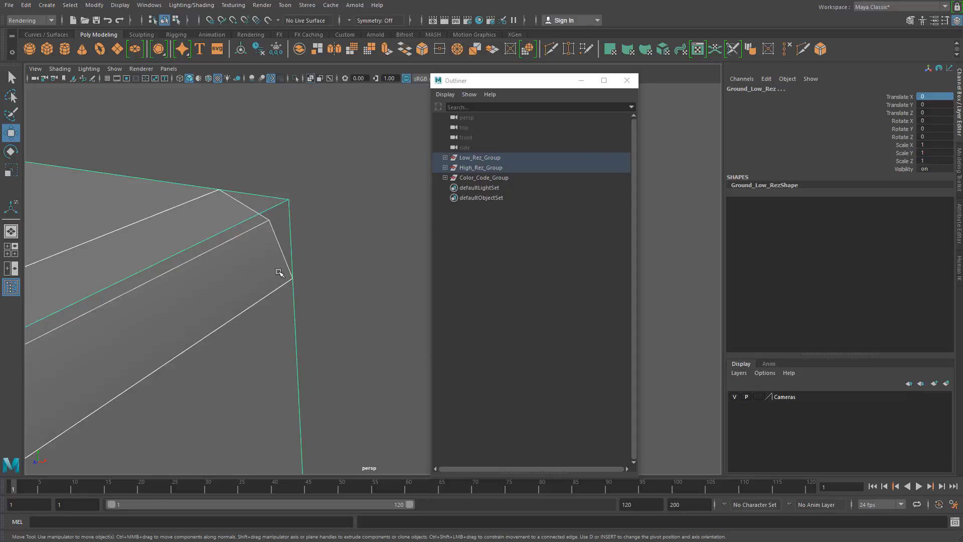
middle_click_drag(265, 226, 318, 226, "alt")
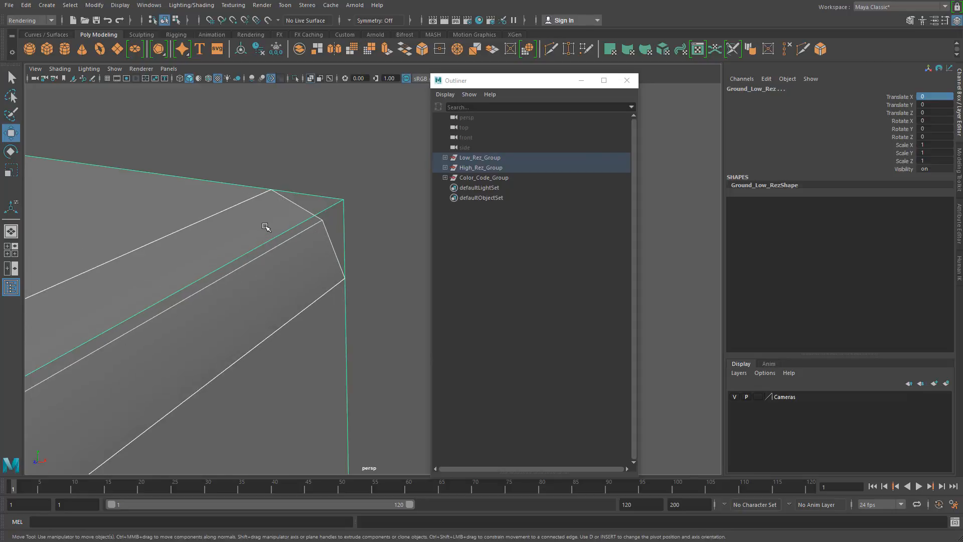
left_click_drag(265, 226, 267, 223, "alt")
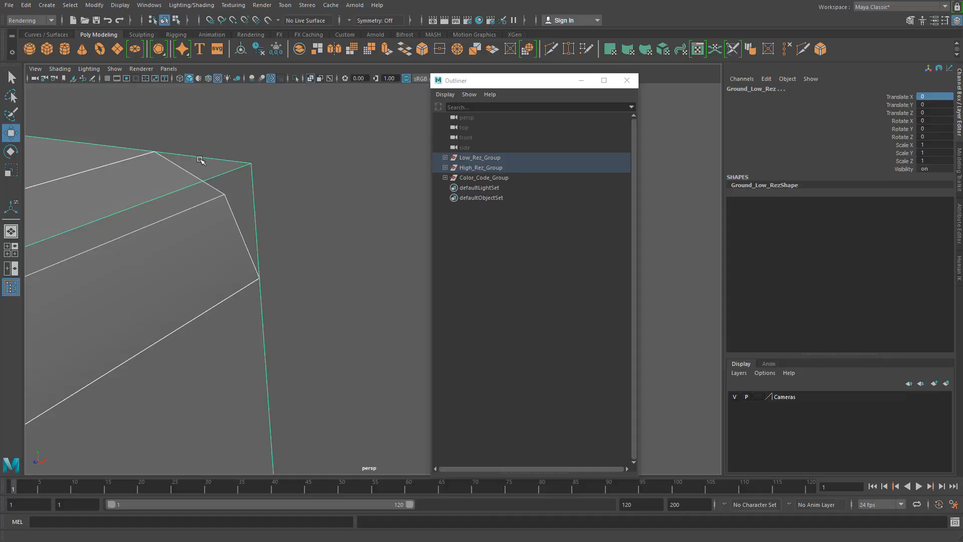
- Select the overlapping high- and low-resolution bin parts, including the trash rotary, and inspect how closely their surfaces match
scroll(258, 198, "down", 6)
scroll(216, 233, "up", 6)
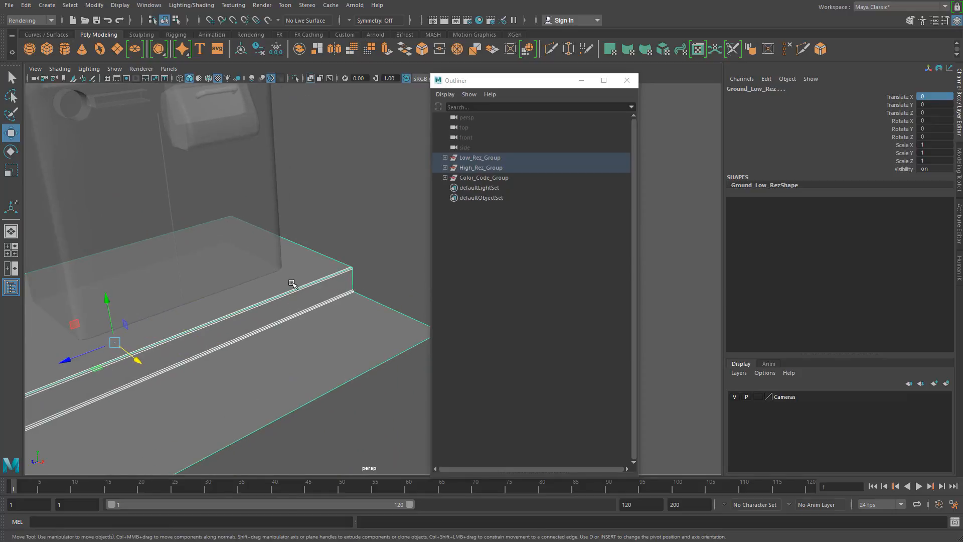
scroll(281, 271, "down", 4)
left_click(216, 247)
scroll(270, 275, "up", 5)
mouse_move(270, 275)
middle_mouse_down("alt")
mouse_move(288, 308)
mouse_move(273, 306)
mouse_move(272, 291)
middle_mouse_up("alt")
right_click_drag(308, 294, 122, 273, "alt")
middle_click_drag(240, 285, 207, 265, "alt")
left_click_drag(226, 167, 391, 331)
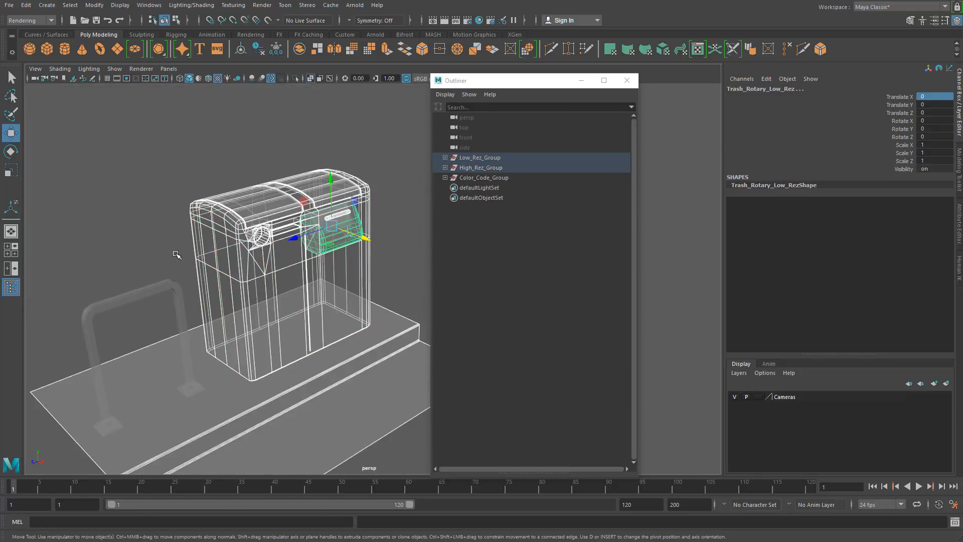
right_click_drag(176, 254, 197, 245, "alt")
middle_click_drag(196, 245, 278, 284, "alt")
right_click_drag(277, 284, 284, 307, "alt")
mouse_move(284, 307)
middle_mouse_down("alt")
mouse_move(265, 305)
mouse_move(272, 300)
middle_mouse_up("alt")
right_click_drag(271, 300, 269, 294, "alt")
left_click_drag(269, 294, 270, 249, "alt")
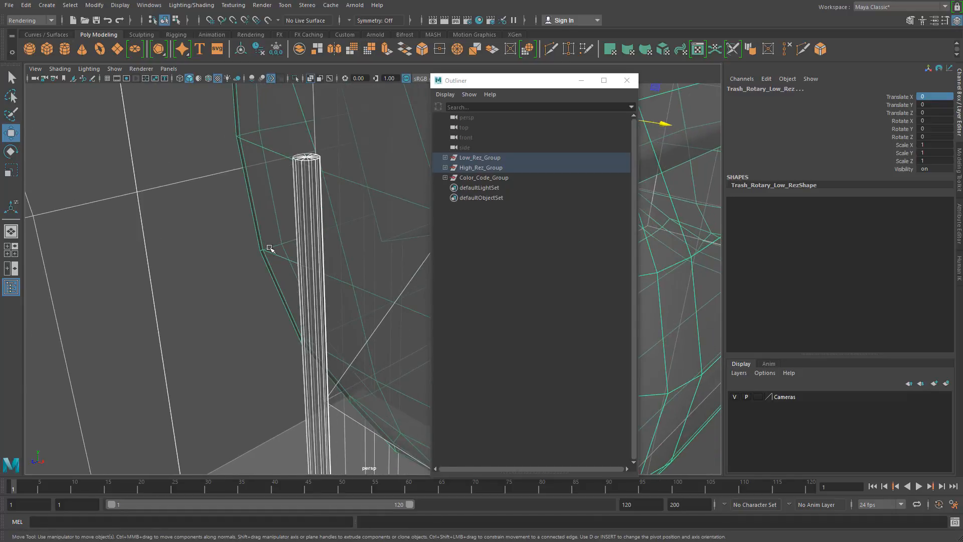
- Select the low-resolution hinge, frame it in the view and examine its top end from several angles
right_click_drag(298, 183, 305, 172)
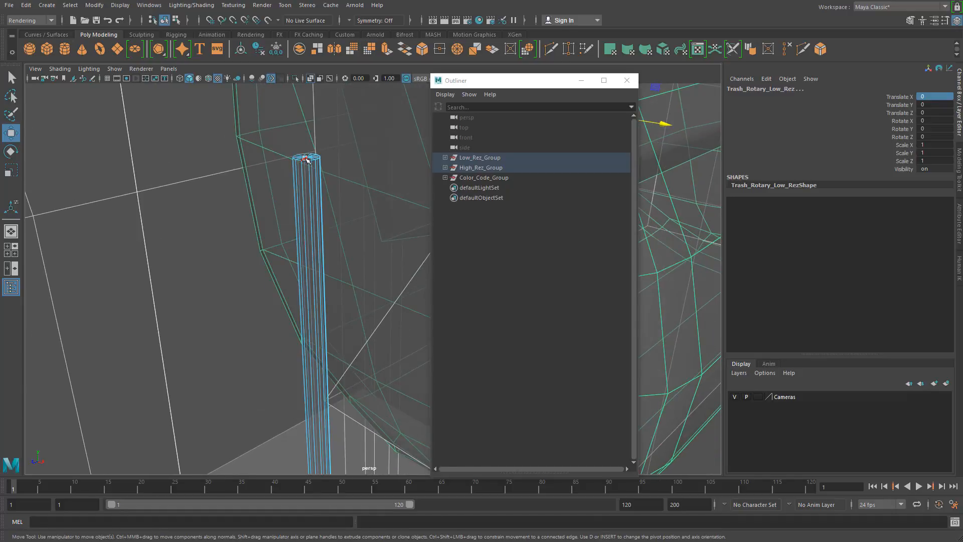
left_click(306, 159)
key("f")
right_click_drag(342, 262, 299, 264, "alt")
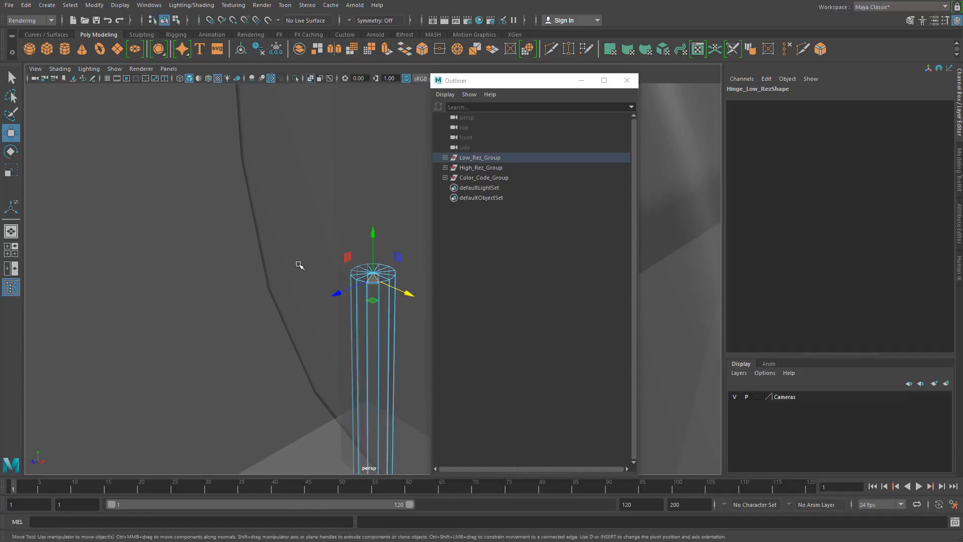
middle_click_drag(299, 265, 252, 264, "alt")
right_click_drag(251, 264, 317, 276, "alt")
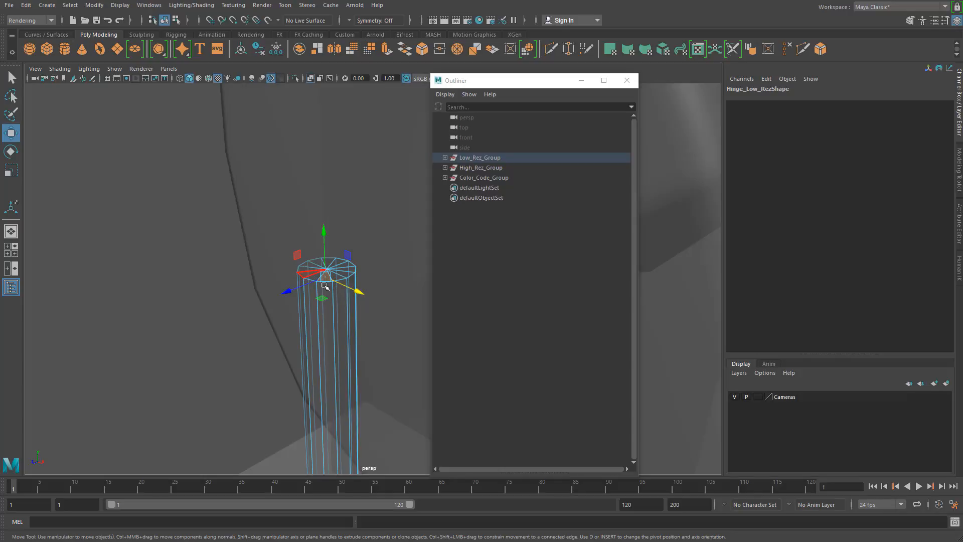
right_click_drag(321, 294, 116, 271, "alt")
right_click_drag(382, 273, 165, 276, "alt")
left_click_drag(293, 294, 254, 275, "alt")
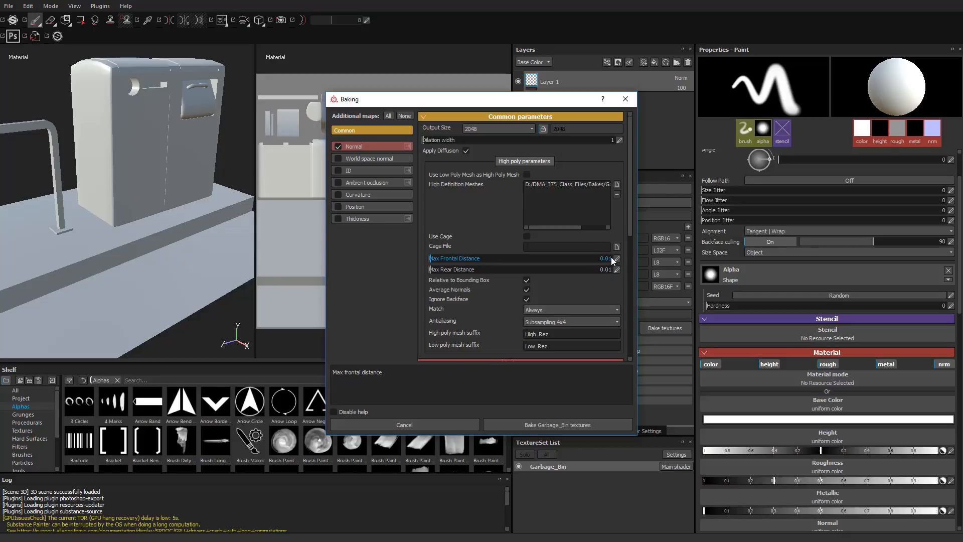
- Switch back to Substance Painter and turn off Relative to Bounding Box in the baking parameters
left_click(527, 281)
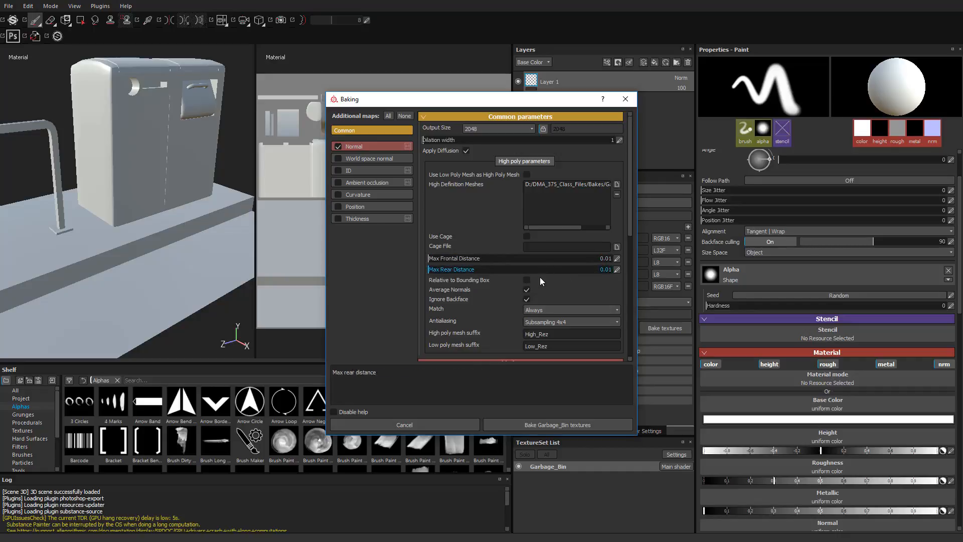
left_click(527, 281)
left_click(527, 281)
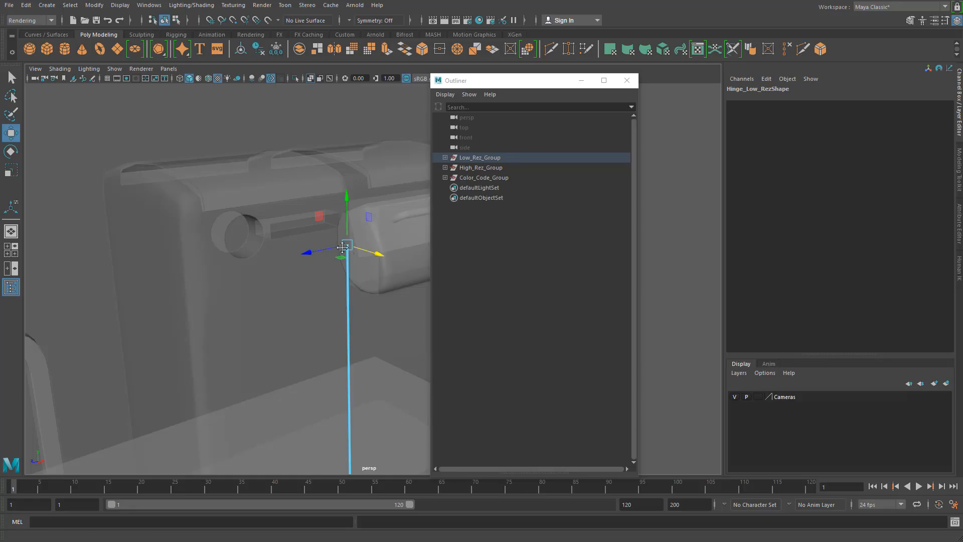
- Switch to Maya and select the high-resolution ground mesh, zoomed in on the bevelled corner of its step
middle_click_drag(342, 247, 219, 250, "alt")
left_click_drag(219, 250, 209, 273, "alt")
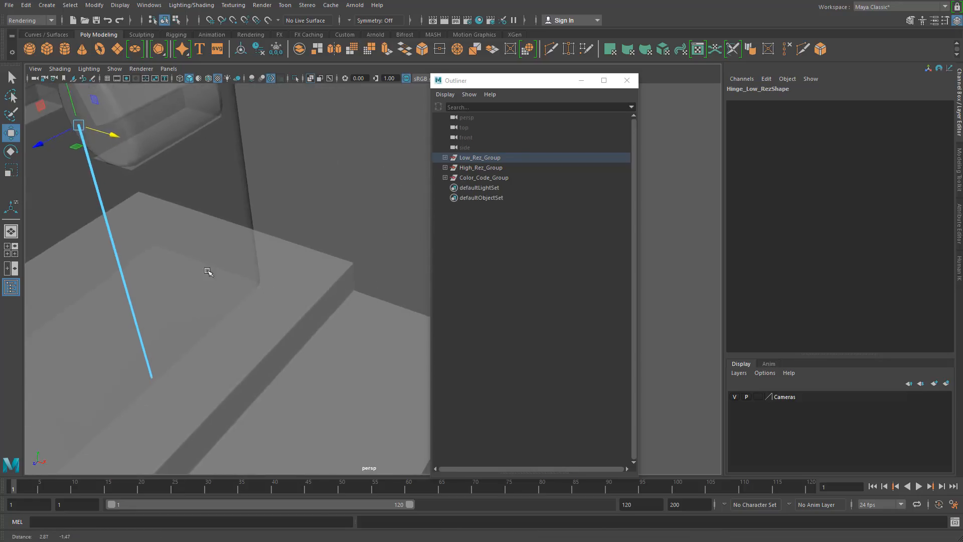
right_click_drag(209, 273, 443, 267, "alt")
left_click_drag(443, 267, 297, 243, "alt")
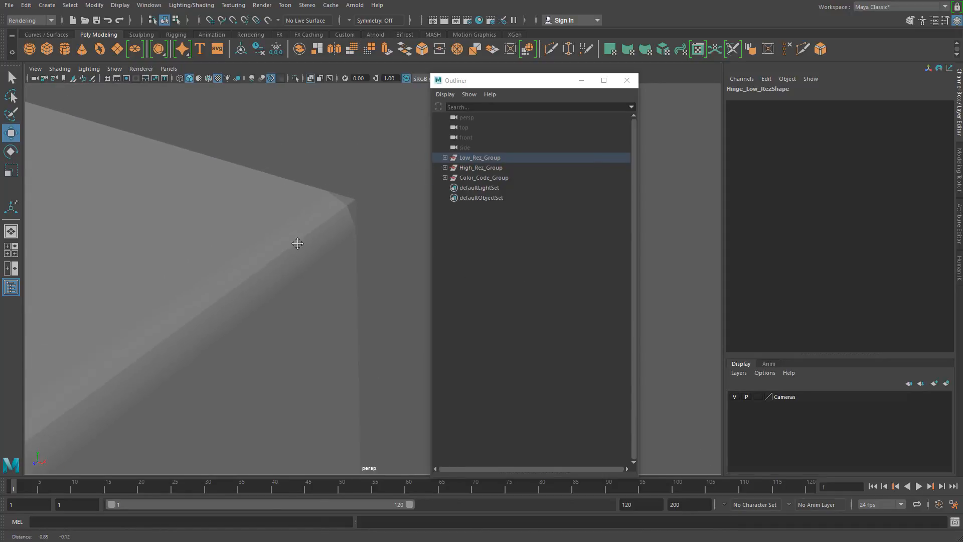
left_click(288, 212)
left_click(269, 233)
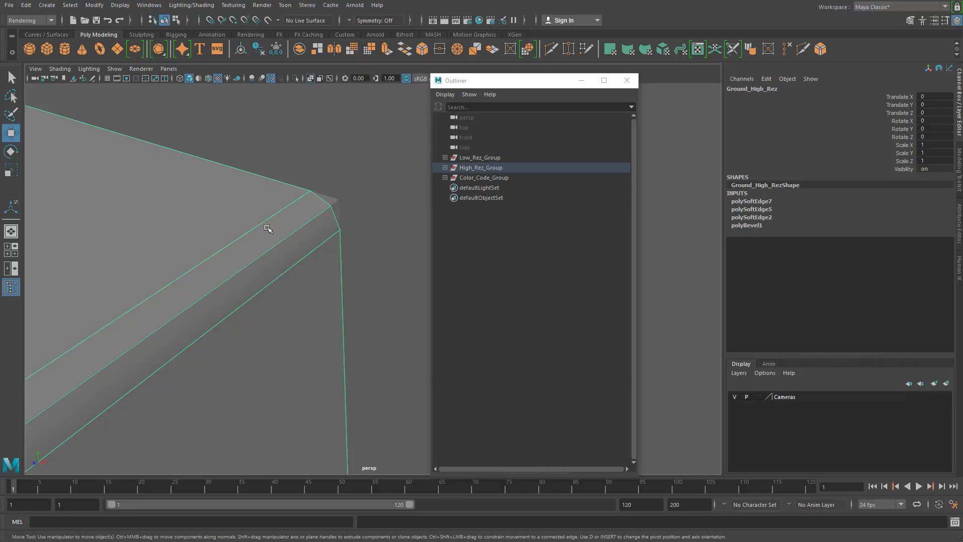
- With point snapping and Wireframe on Shaded enabled, measure between two neighbouring bevel vertices at the ground step's corner with the Distance Tool
left_click(46, 5)
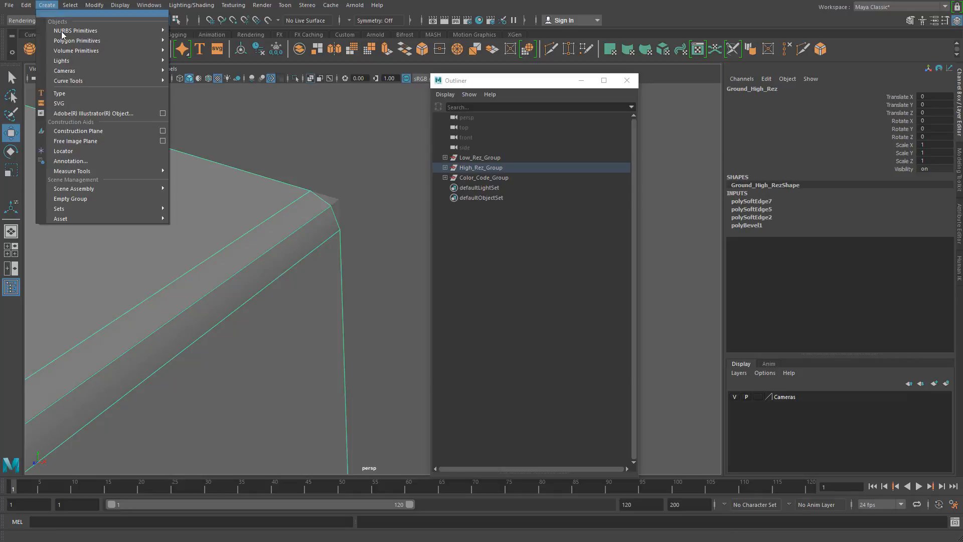
mouse_move(142, 171)
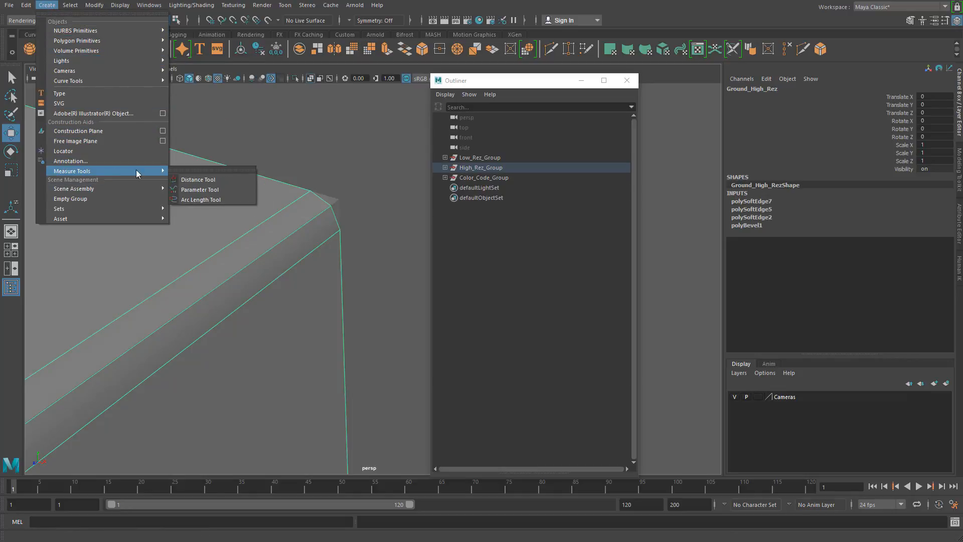
left_click(197, 180)
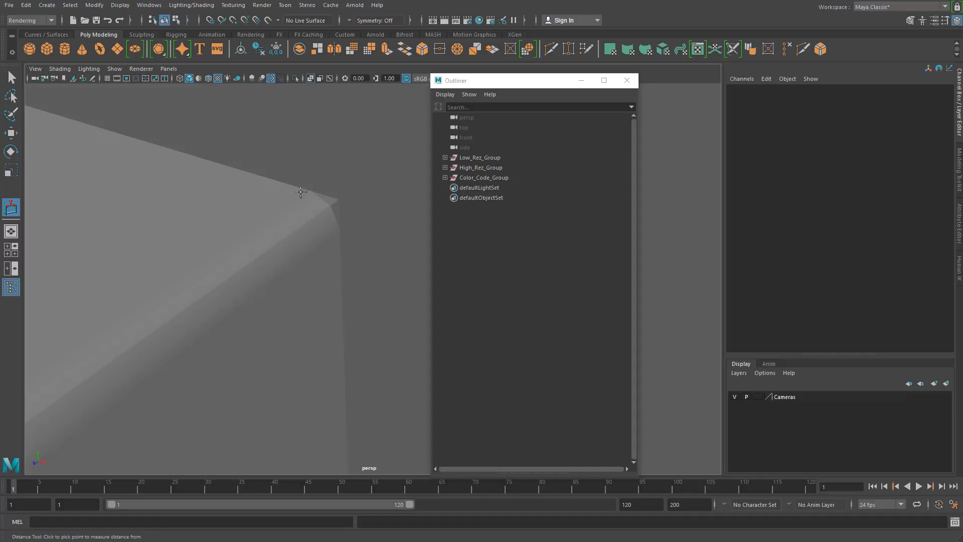
left_click(233, 20)
left_click(60, 68)
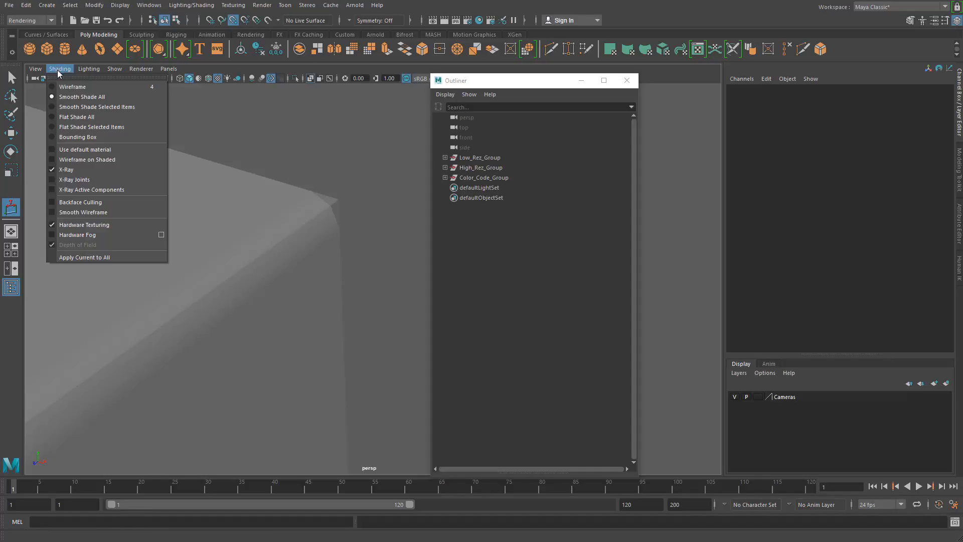
left_click(85, 159)
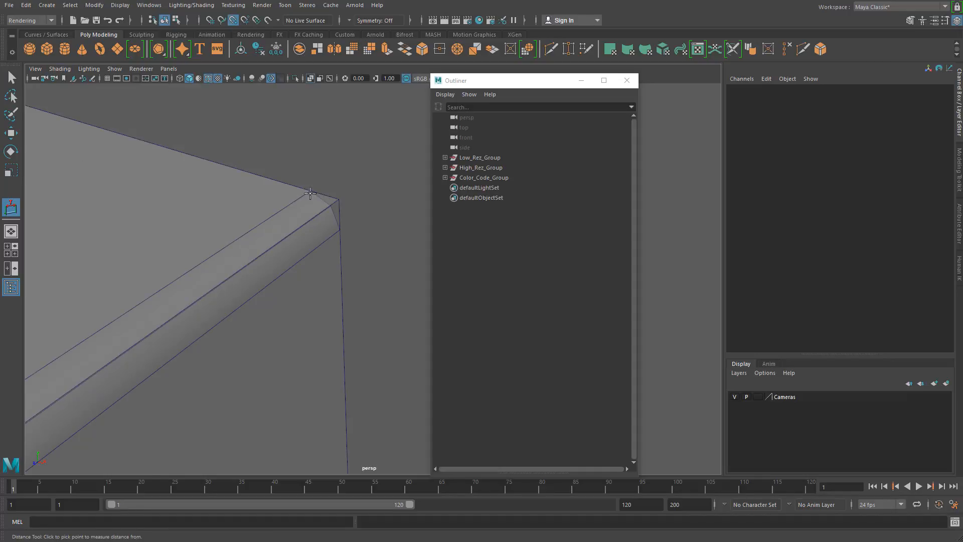
left_click(310, 193)
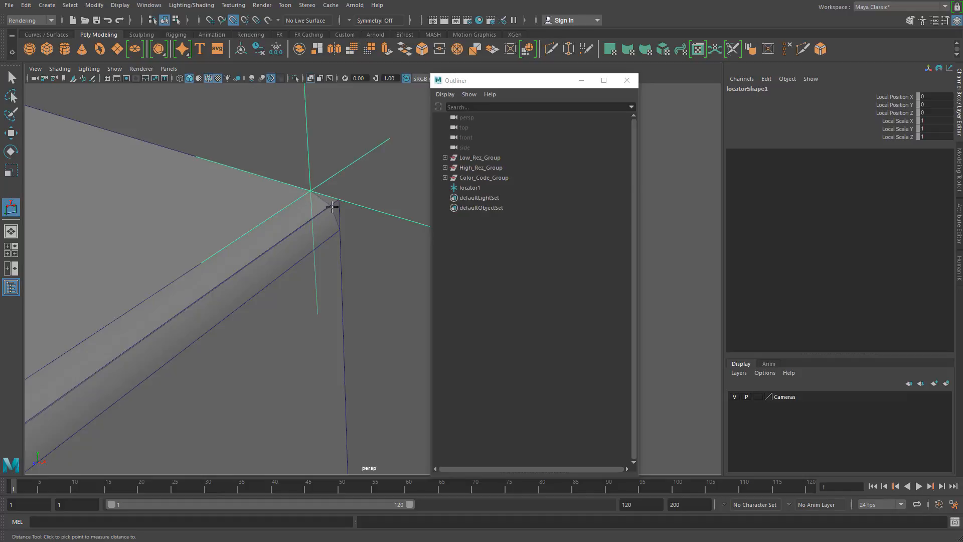
left_click(331, 203)
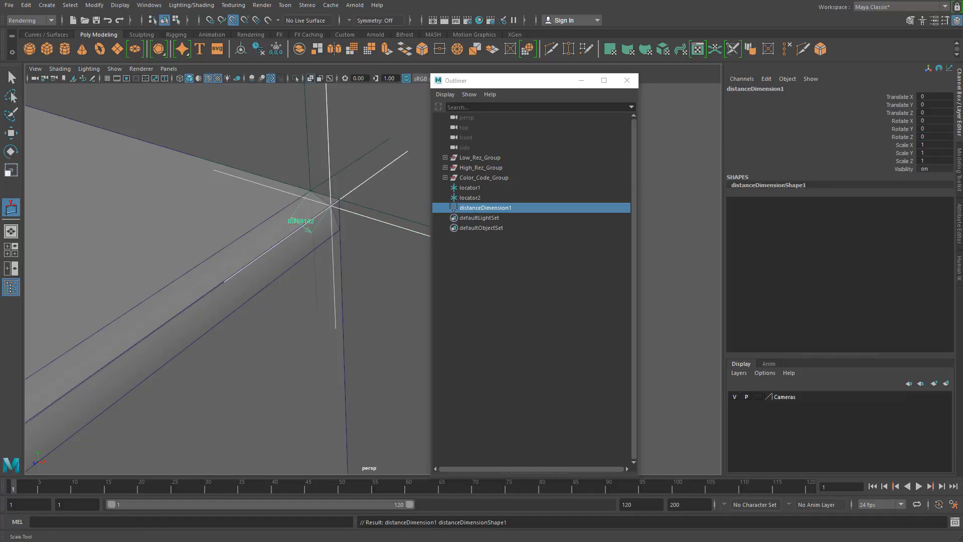
- Leave the Distance Tool, close the Outliner and activate the Select Tool
left_click(11, 114)
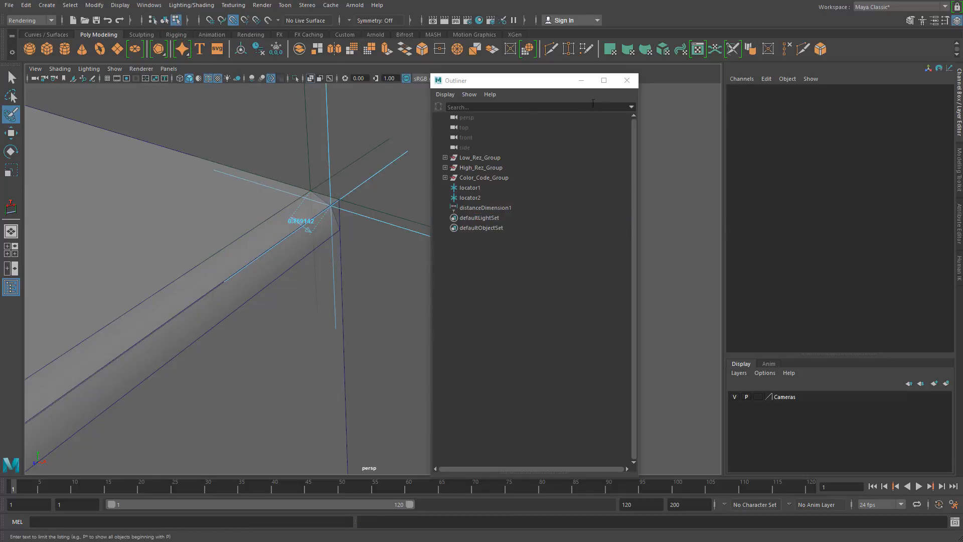
left_click(627, 80)
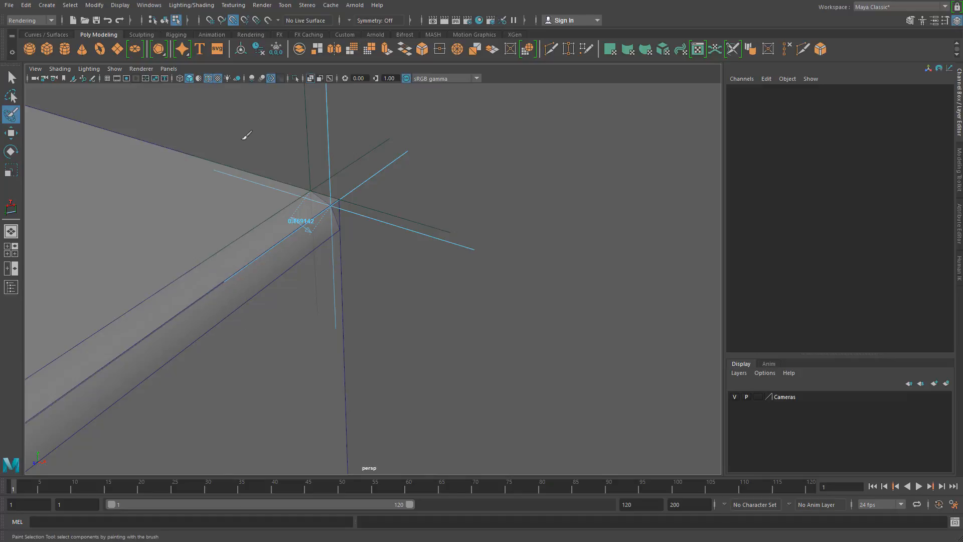
left_click(11, 78)
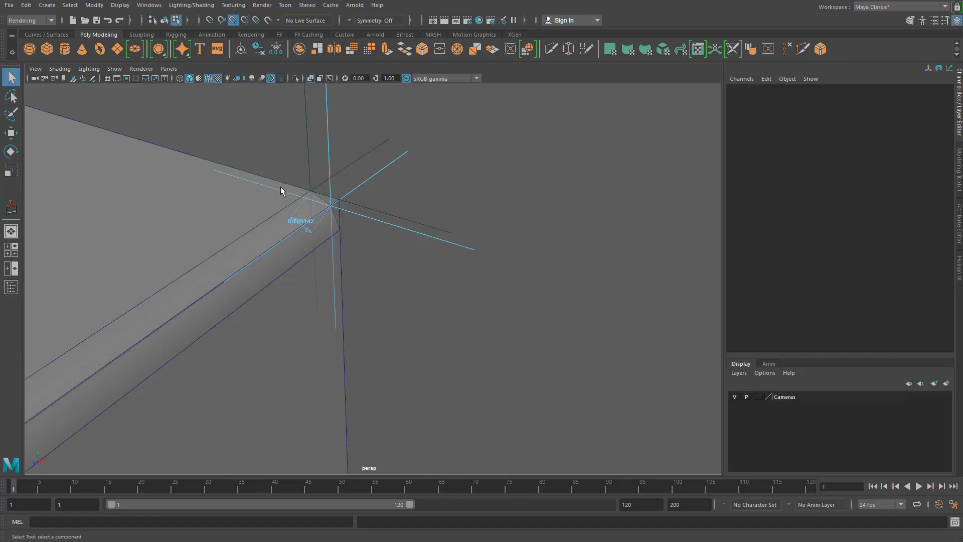
- Switch to object selection mode and check the distance measurement's two locators up close at the ground step's bevelled corner
left_click(165, 20)
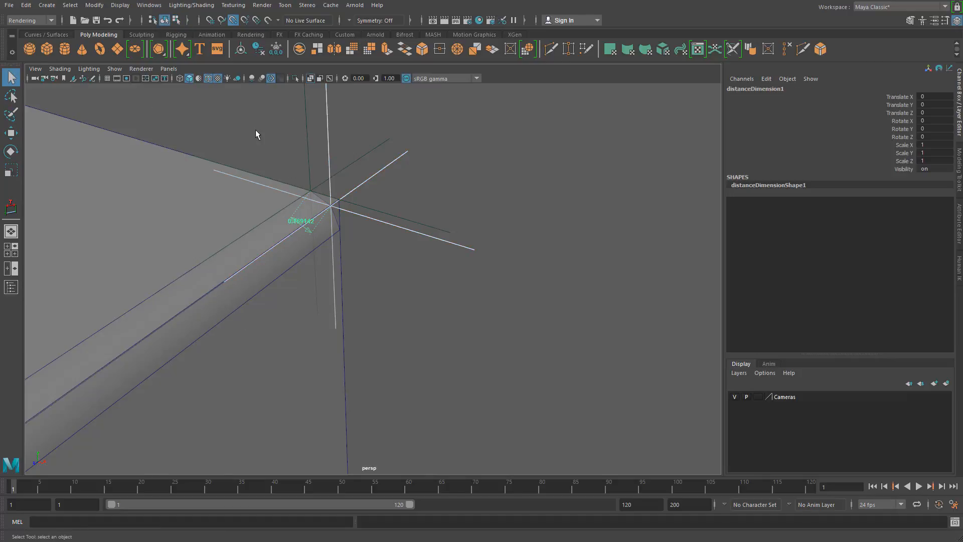
left_click(322, 152)
left_click_drag(322, 152, 343, 170)
right_click_drag(343, 170, 327, 207, "alt")
middle_click_drag(327, 207, 359, 256, "alt")
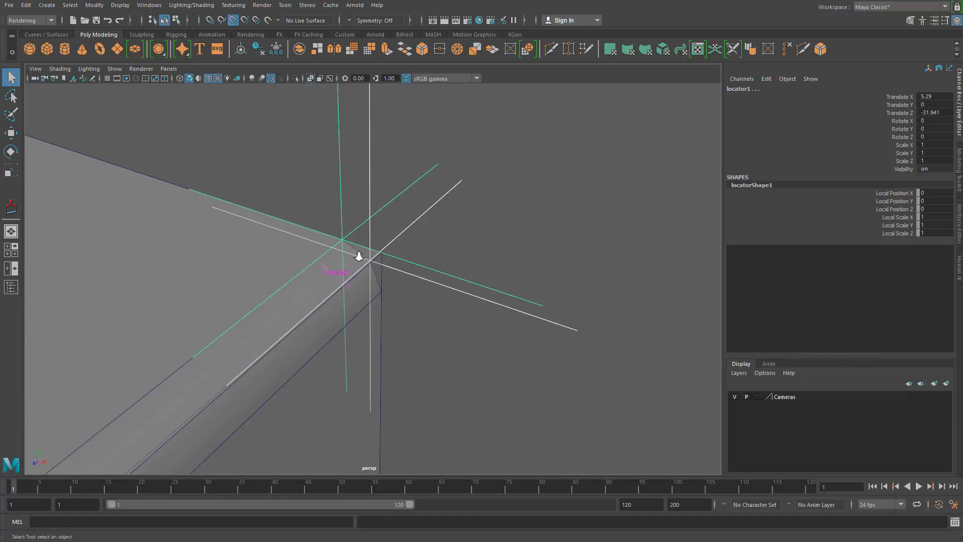
right_click_drag(359, 256, 404, 282, "alt")
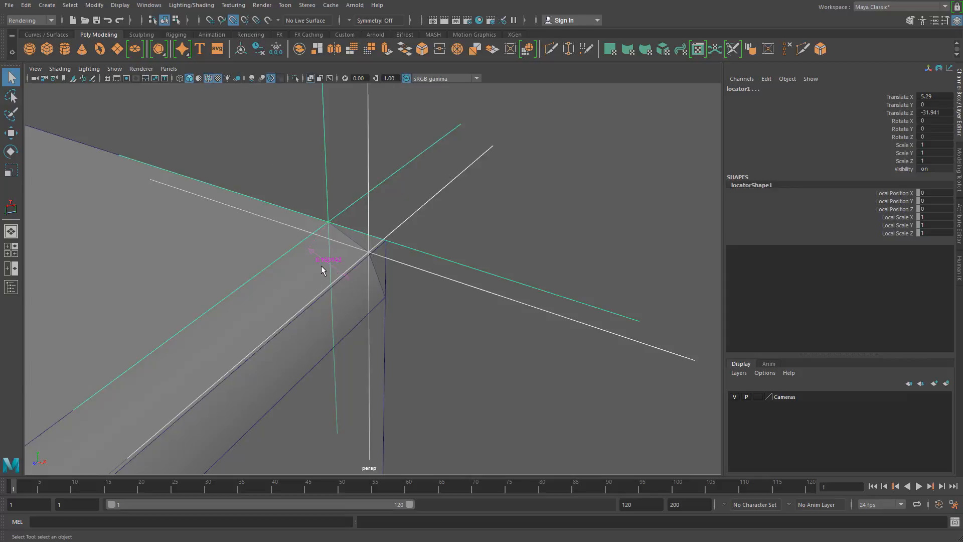
left_click(375, 226)
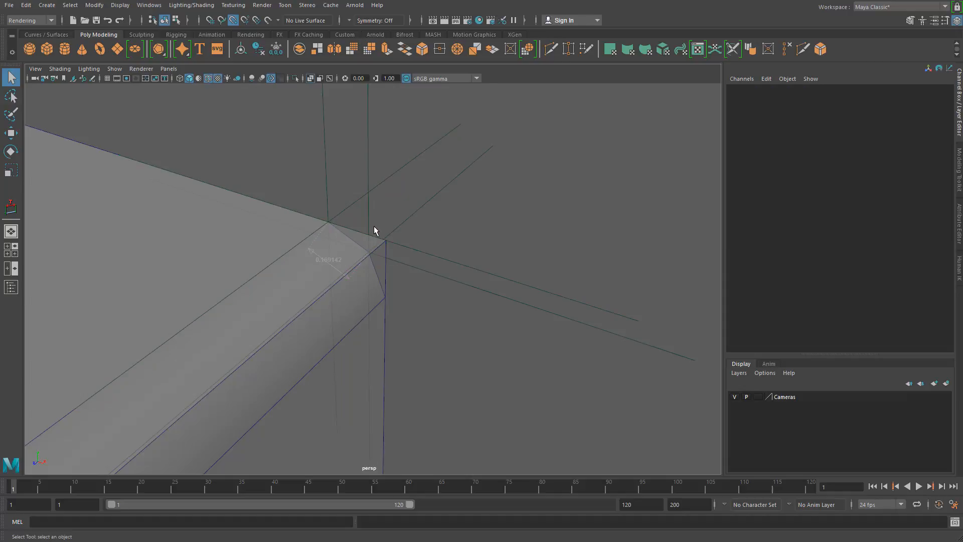
- Snap both distance locators with the Move Tool onto the sharp corner point just outside the ground step's bevel
left_click(367, 199)
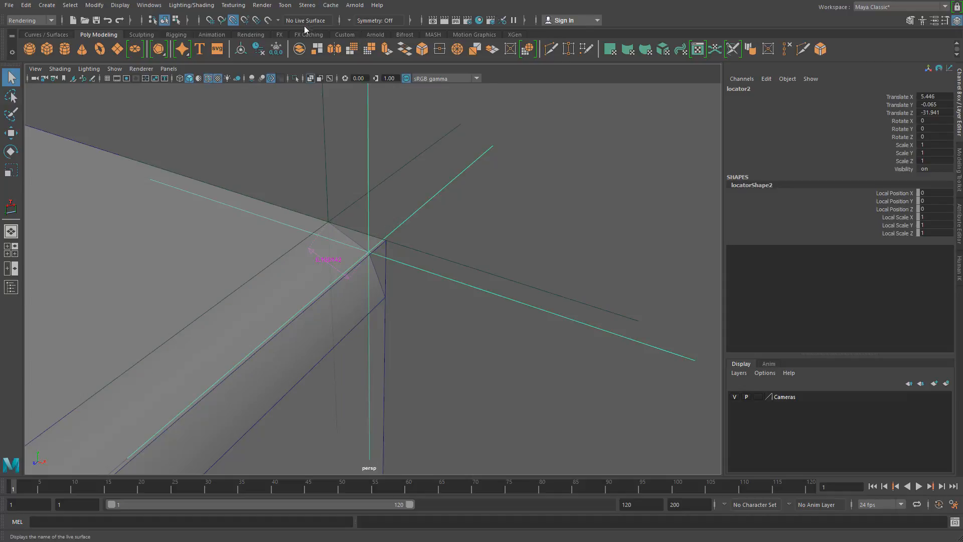
key("w")
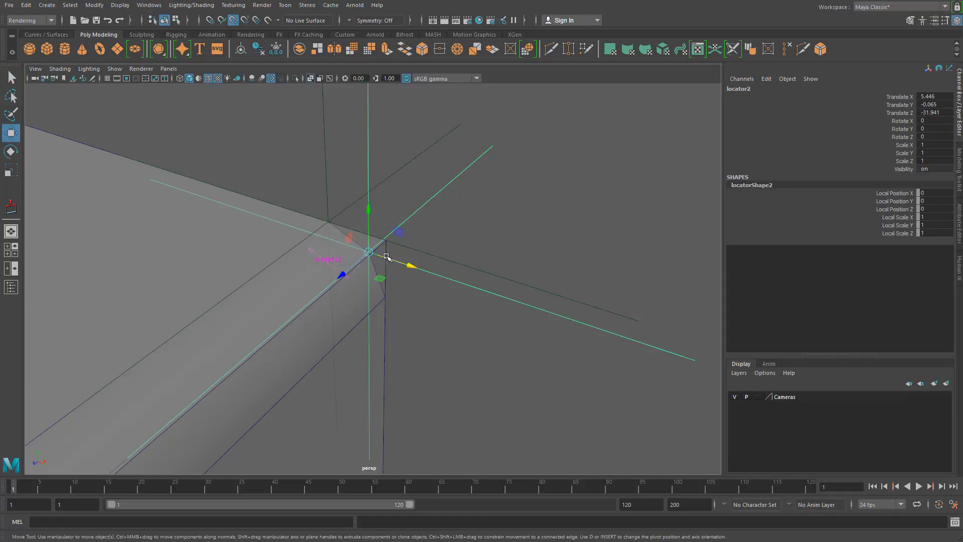
left_click_drag(370, 252, 385, 240)
left_click(324, 160)
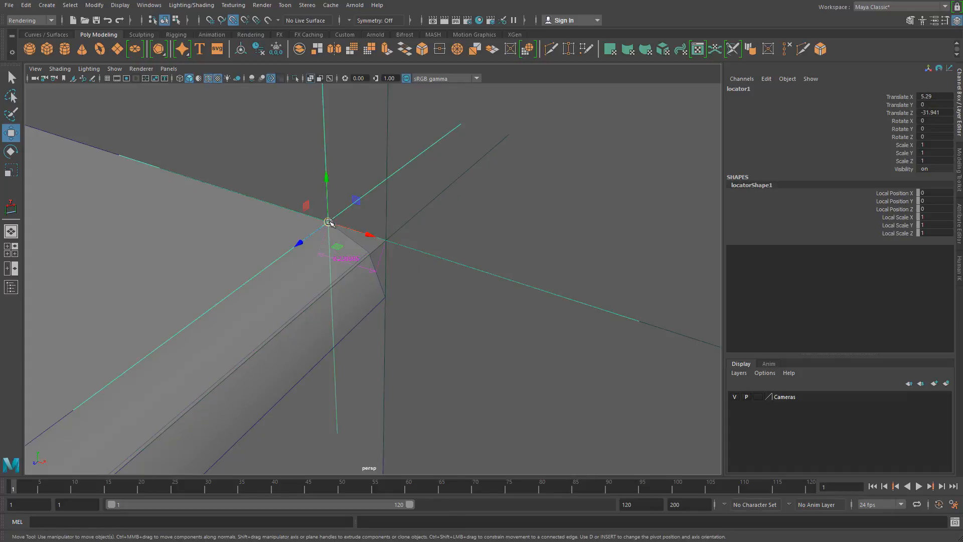
left_click_drag(329, 222, 325, 183)
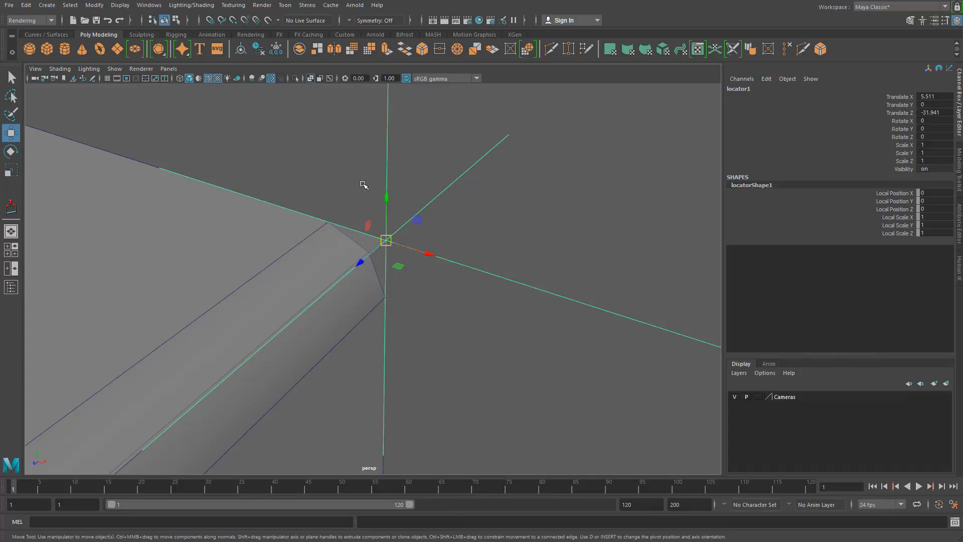
- Try to move both overlapping locators back along X and down from the sharp corner point
left_click_drag(388, 174, 387, 181)
left_click_drag(431, 256, 392, 243)
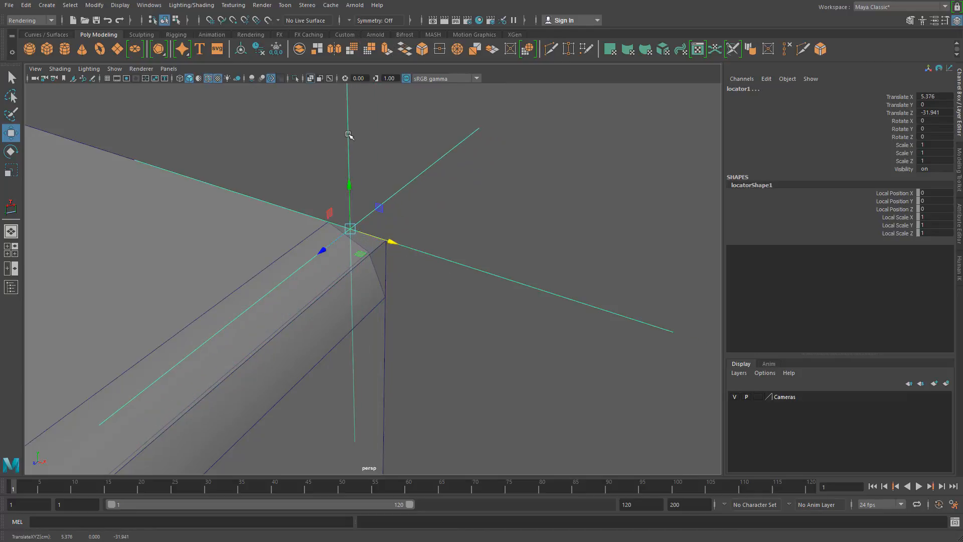
left_click_drag(348, 134, 345, 220)
key("ctrl+z")
key("ctrl+z")
- Select only the first distance locator and move it inward and down to about X 5.392, Y -0.171
left_click(435, 172)
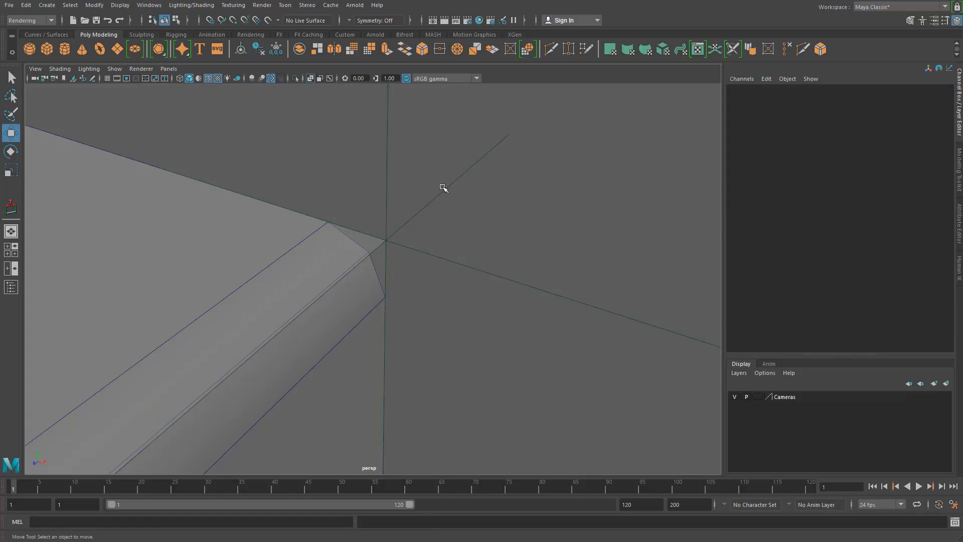
left_click(443, 194)
left_click_drag(417, 253, 371, 233)
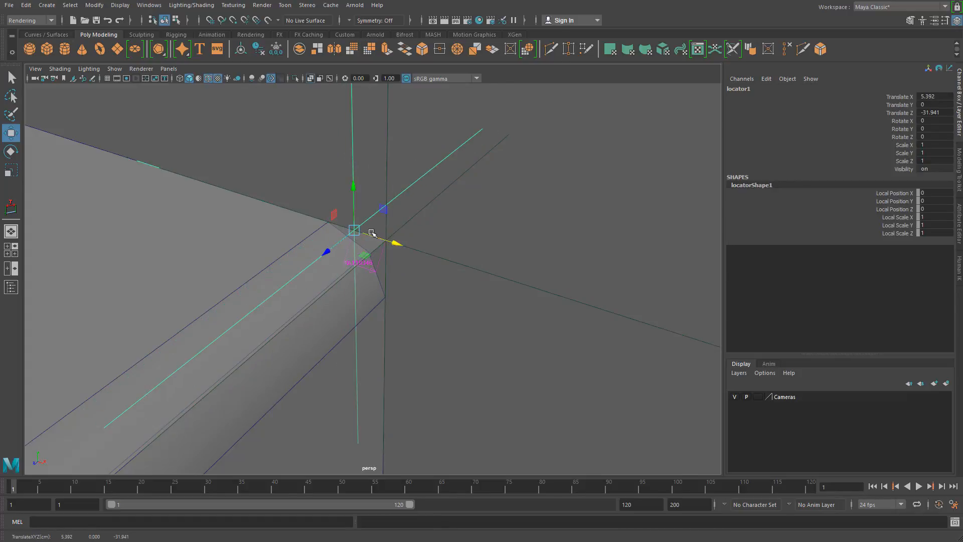
left_click_drag(352, 194, 357, 238)
- Try to move the first locator freely in the view while viewing the step's corner from the side
key("f")
left_click_drag(397, 301, 202, 459, "alt")
right_click_drag(344, 322, 187, 357, "alt")
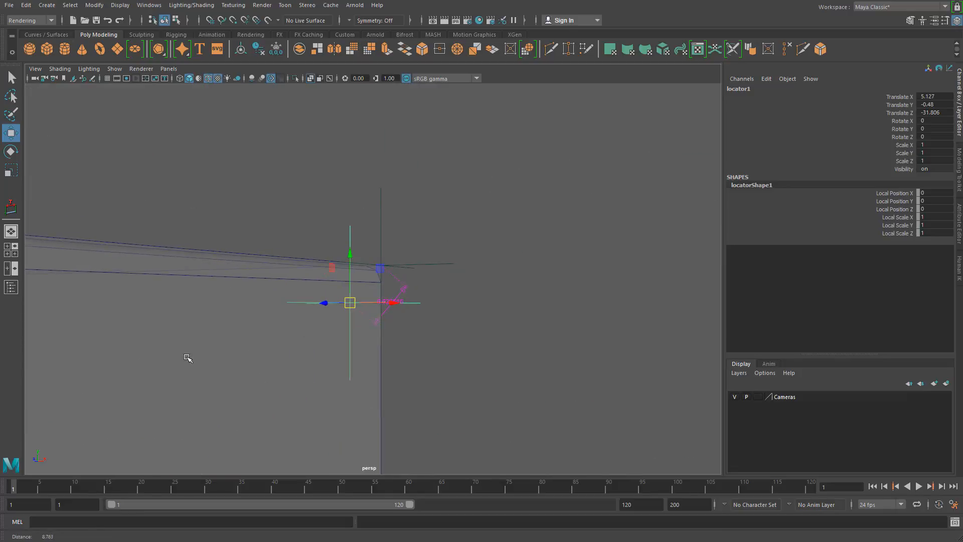
middle_click_drag(262, 328, 327, 228, "alt")
right_click_drag(327, 228, 288, 231, "alt")
left_click_drag(400, 226, 296, 414)
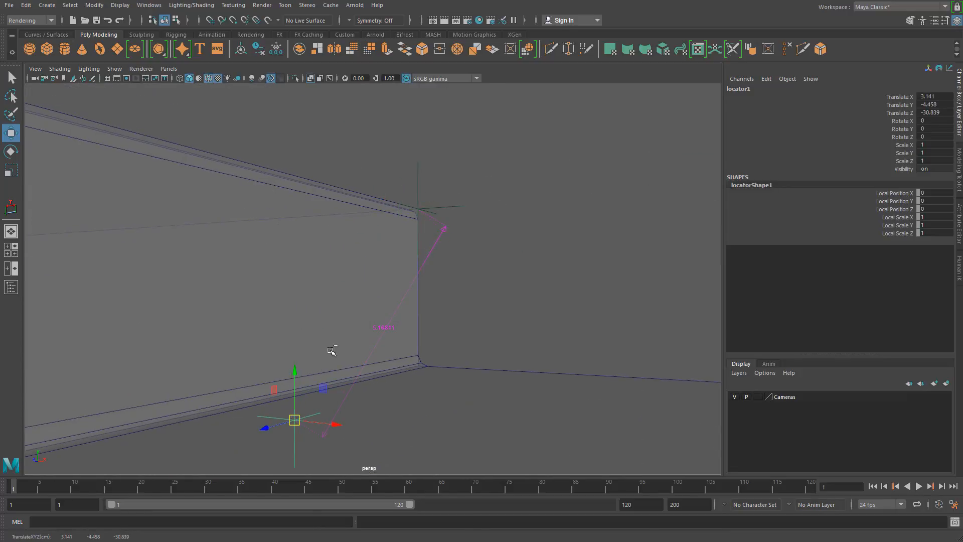
key("ctrl+z")
left_click_drag(366, 213, 384, 256, "alt")
right_click_drag(402, 243, 524, 234, "alt")
key("ctrl+z")
- Move the first locator freely closer to the bevel, to about X 5.416, Y -0.125, Z -31.95
middle_click_drag(437, 264, 347, 393, "alt")
right_click_drag(402, 354, 618, 347, "alt")
left_click_drag(351, 355, 390, 329, "alt")
right_click_drag(391, 328, 424, 317, "alt")
middle_click_drag(428, 288, 384, 336, "alt")
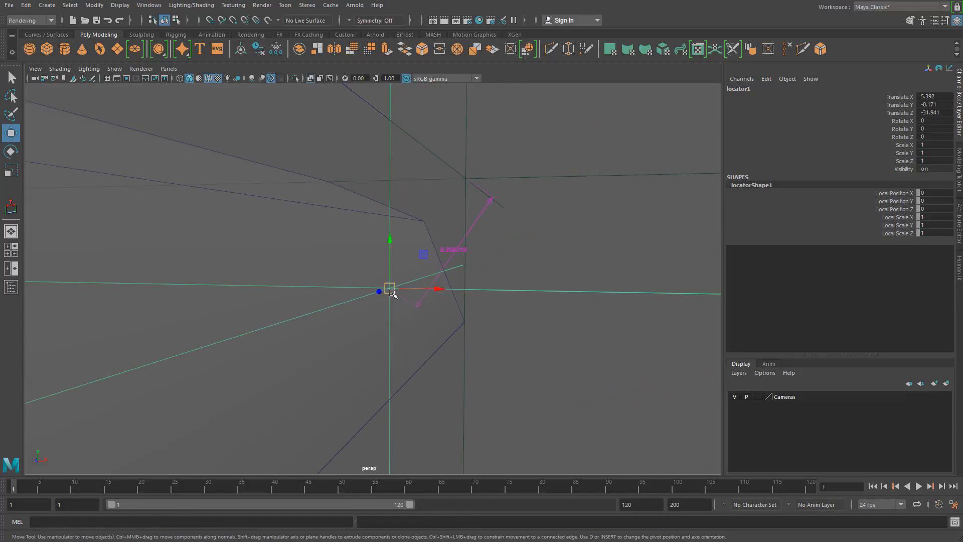
left_click_drag(394, 295, 451, 225)
- Examine the measured offset at the ground step's corner from several angles and in relation to the bin
right_click_drag(388, 295, 51, 288, "alt")
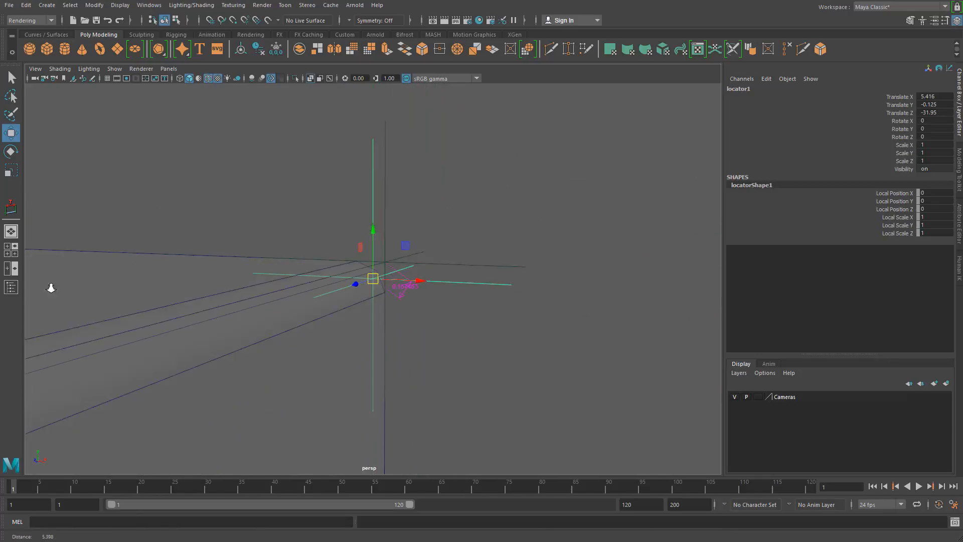
right_click_drag(472, 266, 62, 252, "alt")
mouse_move(61, 251)
middle_mouse_down("alt")
mouse_move(176, 273)
mouse_move(198, 382)
middle_mouse_up("alt")
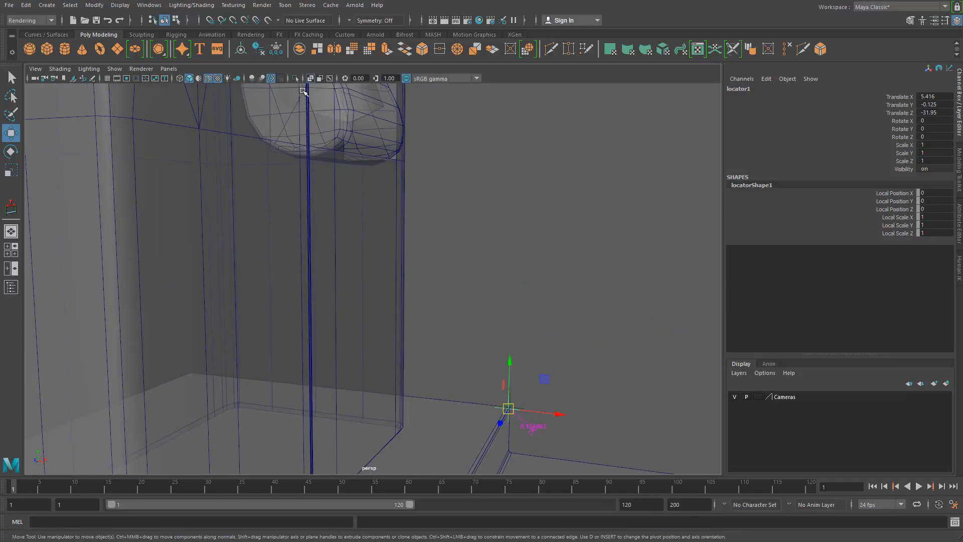
middle_click_drag(351, 282, 274, 223, "alt")
right_click_drag(273, 223, 416, 334, "alt")
middle_click_drag(417, 334, 329, 195, "alt")
right_click_drag(329, 196, 524, 260, "alt")
middle_click_drag(524, 260, 442, 255, "alt")
right_click_drag(271, 210, 476, 221, "alt")
middle_click_drag(475, 221, 412, 300, "alt")
right_click_drag(413, 300, 479, 249, "alt")
middle_click_drag(461, 243, 447, 278, "alt")
left_click_drag(448, 278, 376, 321, "alt")
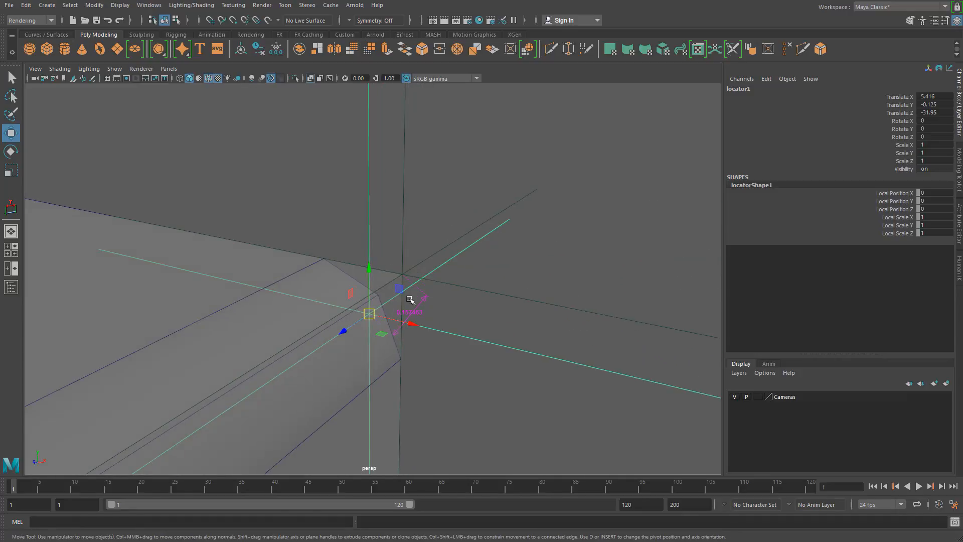
right_click_drag(485, 307, 333, 286, "alt")
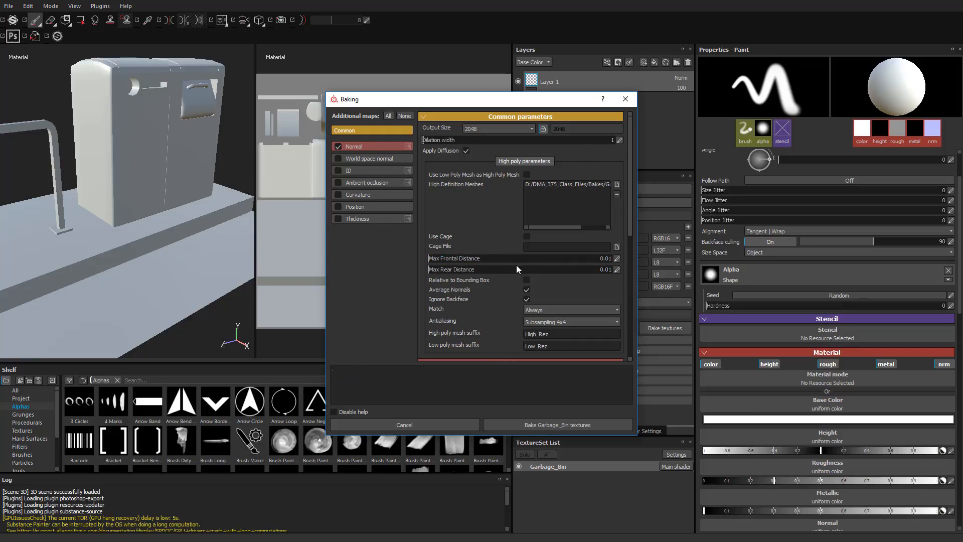
- Switch to Substance Painter and bake the Garbage_Bin normal map with Relative to Bounding Box enabled and a 4096 output size
left_click(526, 279)
left_click(484, 129)
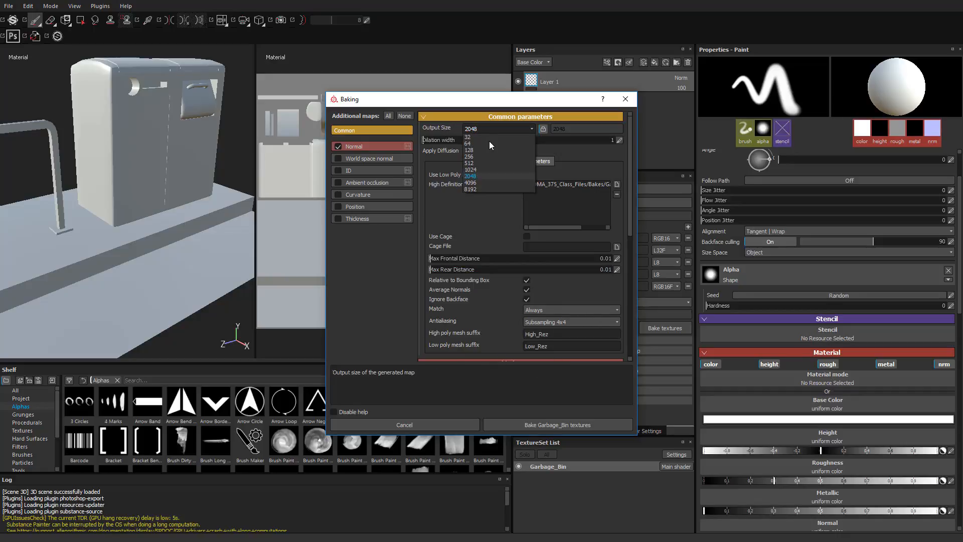
left_click(490, 182)
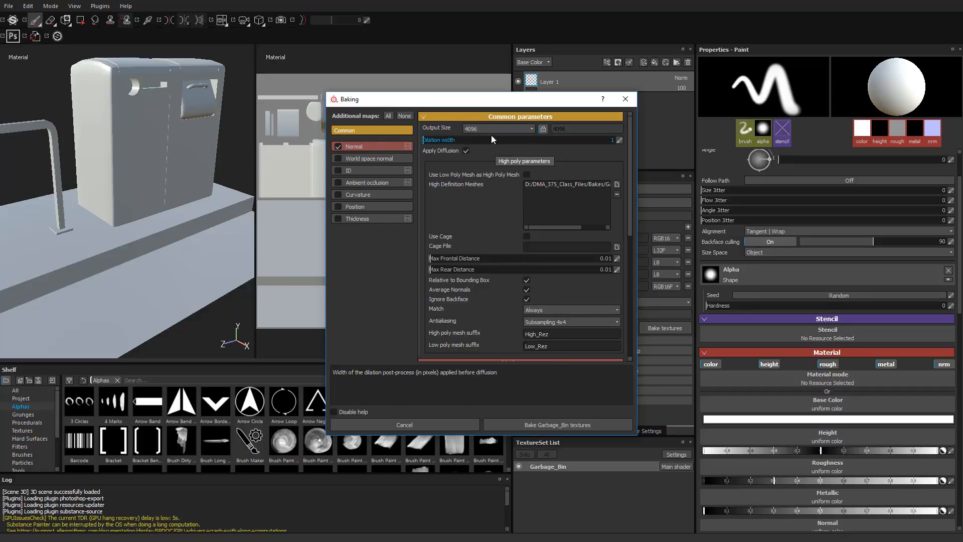
left_click(564, 427)
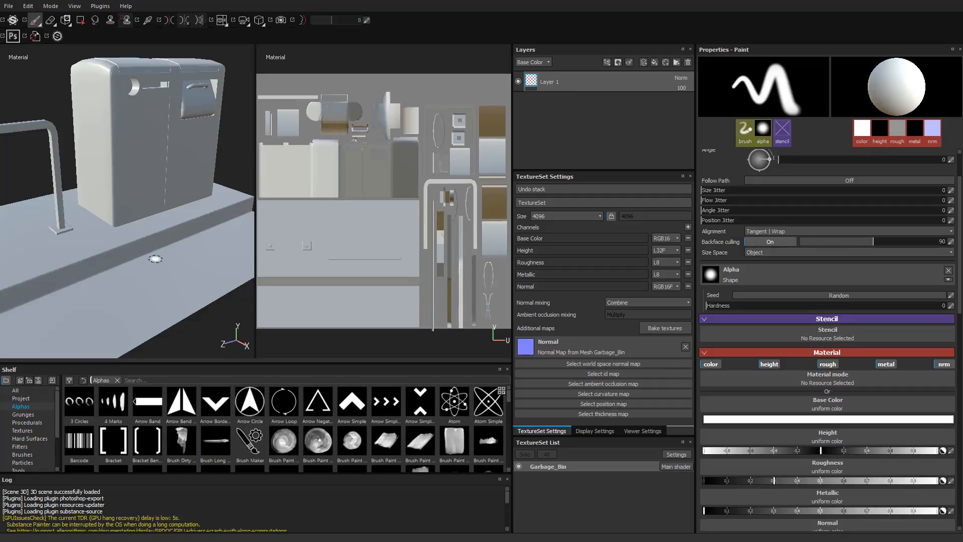
- Widen the 3D viewport and bring the ground step's baked edge into close view
mouse_move(164, 264)
left_mouse_down("alt")
mouse_move(142, 286)
mouse_move(228, 266)
mouse_move(182, 284)
mouse_move(184, 264)
left_mouse_up("alt")
scroll(183, 264, "up", 5)
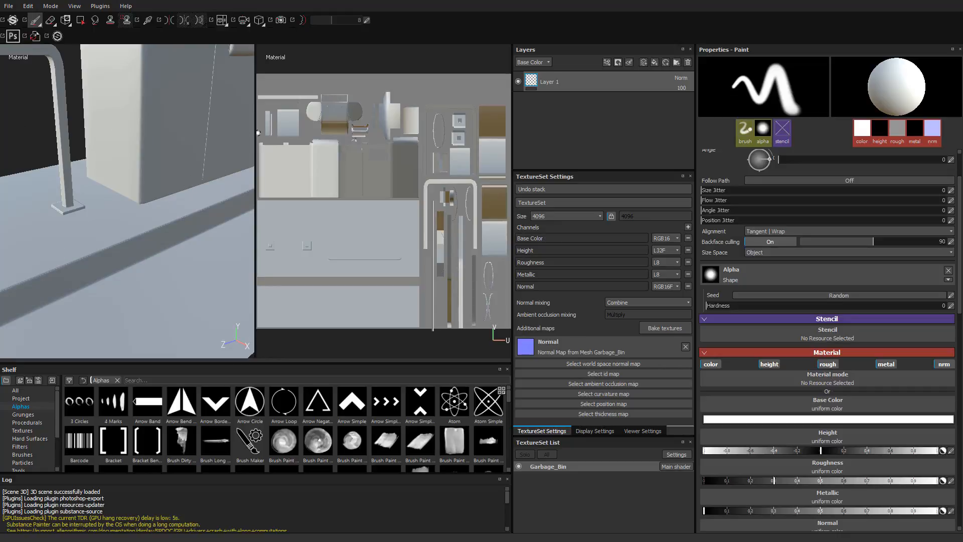
left_click_drag(255, 132, 320, 129)
left_click_drag(161, 264, 146, 248, "alt")
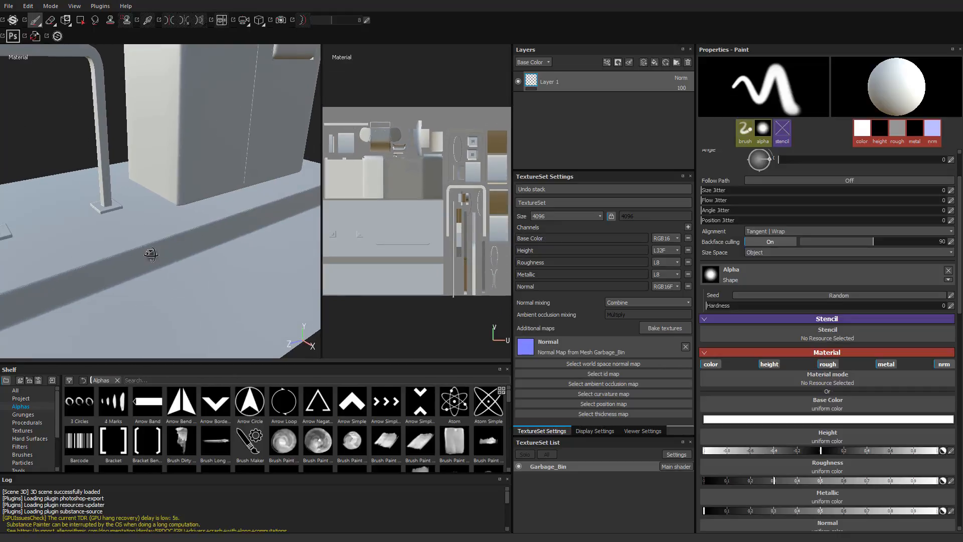
middle_click_drag(145, 248, 123, 228, "alt")
right_click_drag(122, 228, 522, 282, "alt")
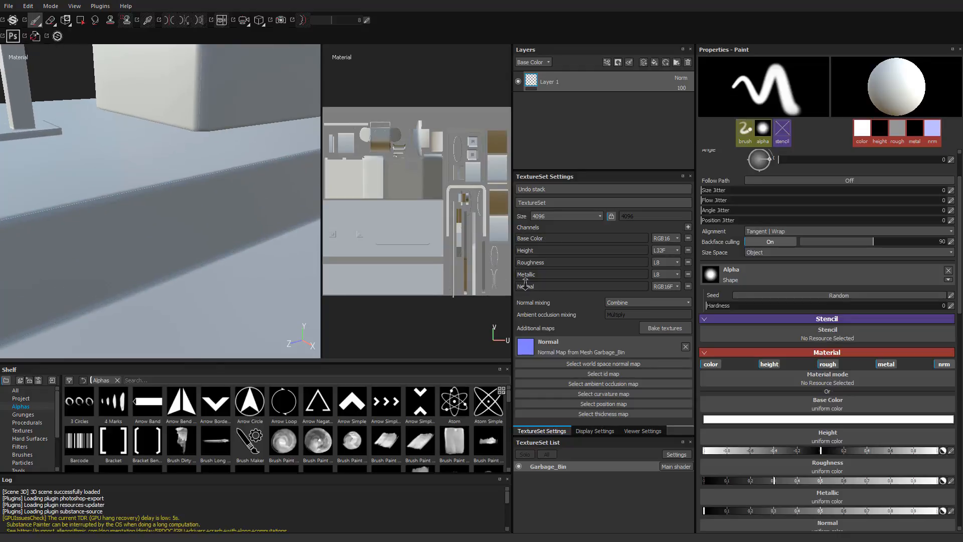
- Inspect the baked bevel along the ground step up close under different environment light rotations
left_click_drag(116, 168, 68, 242, "alt")
scroll(162, 193, "up", 2)
left_click_drag(90, 192, 93, 187, "alt")
mouse_move(92, 188)
right_mouse_down("shift")
mouse_move(166, 185)
mouse_move(110, 181)
mouse_move(155, 192)
right_mouse_up("shift")
left_click_drag(155, 194, 107, 192, "alt")
right_click_drag(108, 192, 506, 242, "alt")
middle_click_drag(220, 215, 135, 177, "alt")
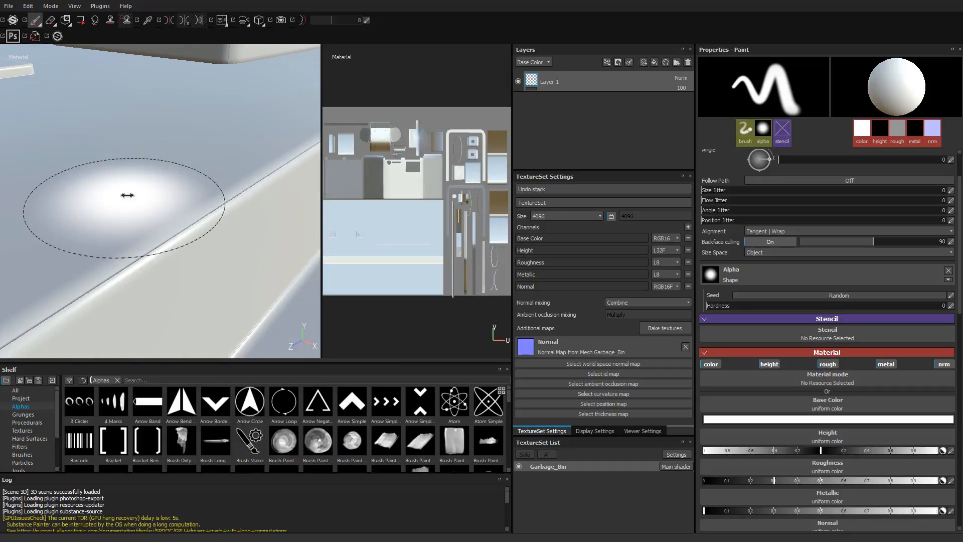
mouse_move(126, 195)
right_mouse_down("shift")
mouse_move(249, 193)
mouse_move(213, 148)
mouse_move(176, 151)
mouse_move(222, 167)
mouse_move(6, 166)
right_mouse_up("shift")
left_click_drag(65, 173, 138, 193, "alt")
left_click_drag(62, 203, 5, 209, "alt")
left_click_drag(131, 179, 135, 168, "alt")
right_click_drag(171, 193, 216, 200, "alt")
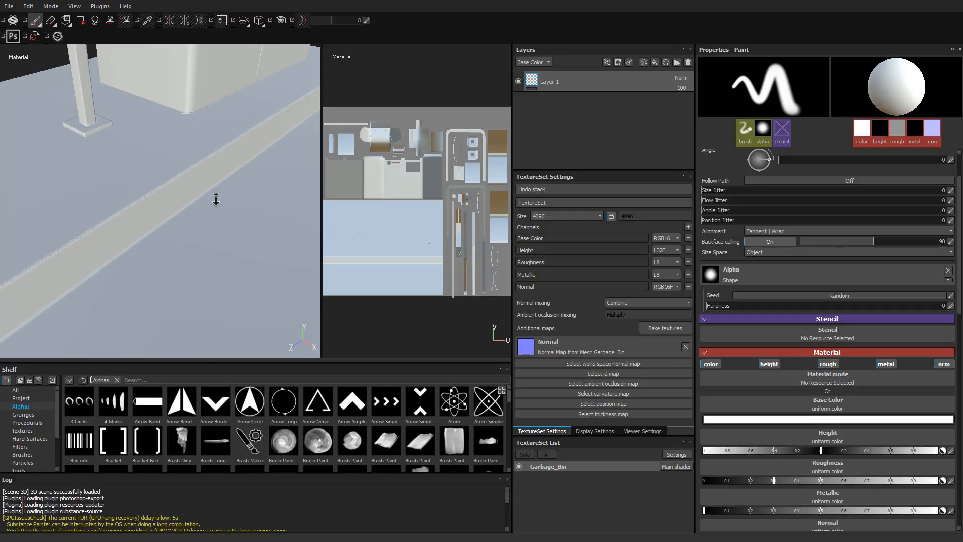
middle_click_drag(215, 193, 224, 212, "alt")
left_click_drag(224, 213, 226, 189, "alt")
right_click_drag(226, 189, 206, 177, "shift")
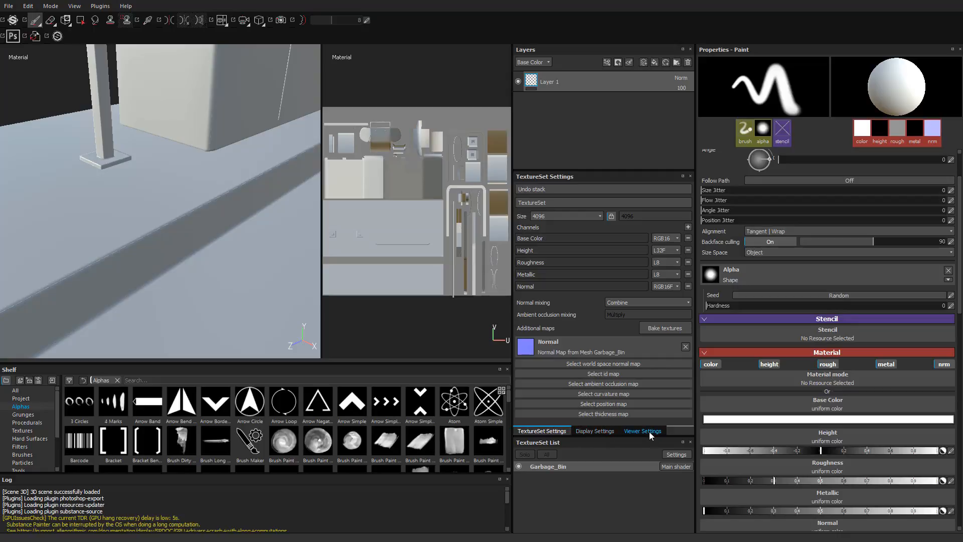
- Activate post effects in the display settings and enable Antialiasing
left_click(602, 431)
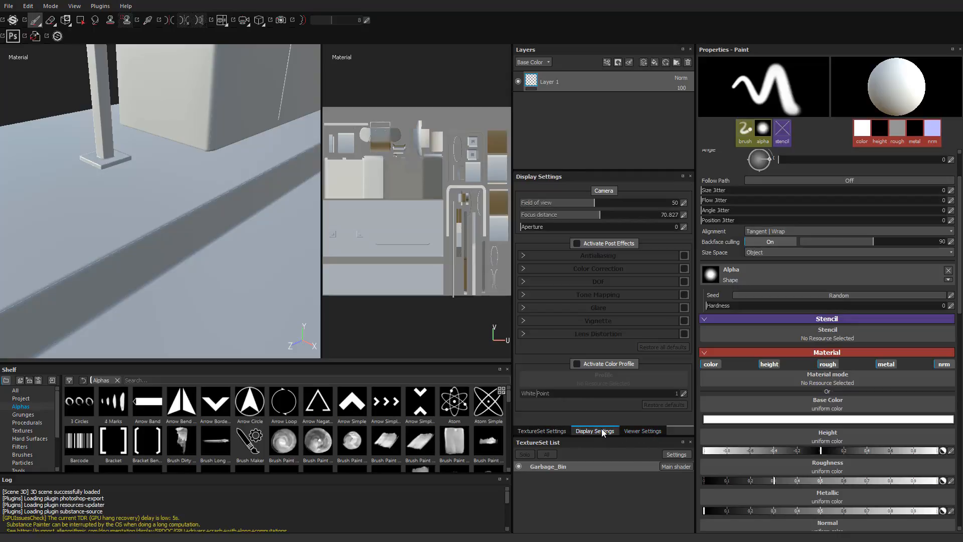
left_click(650, 432)
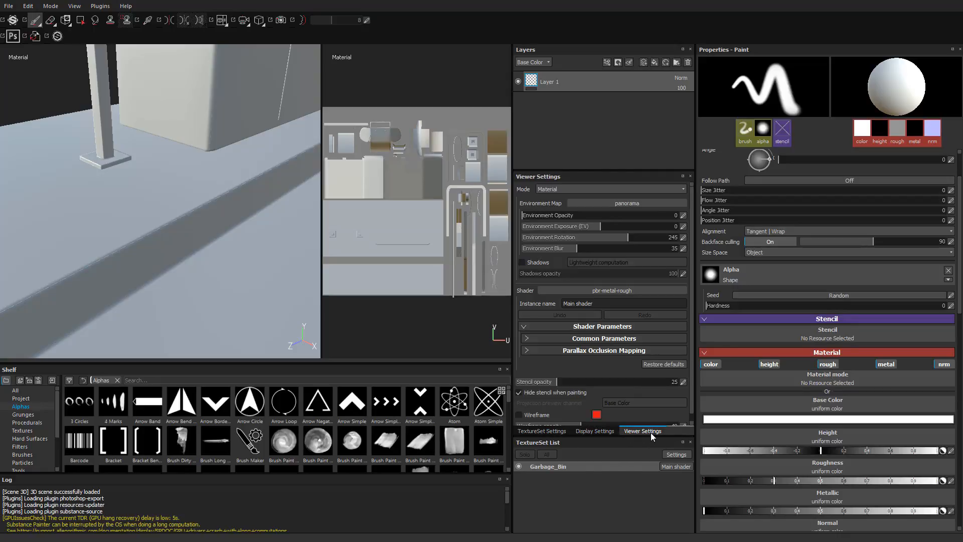
left_click(599, 432)
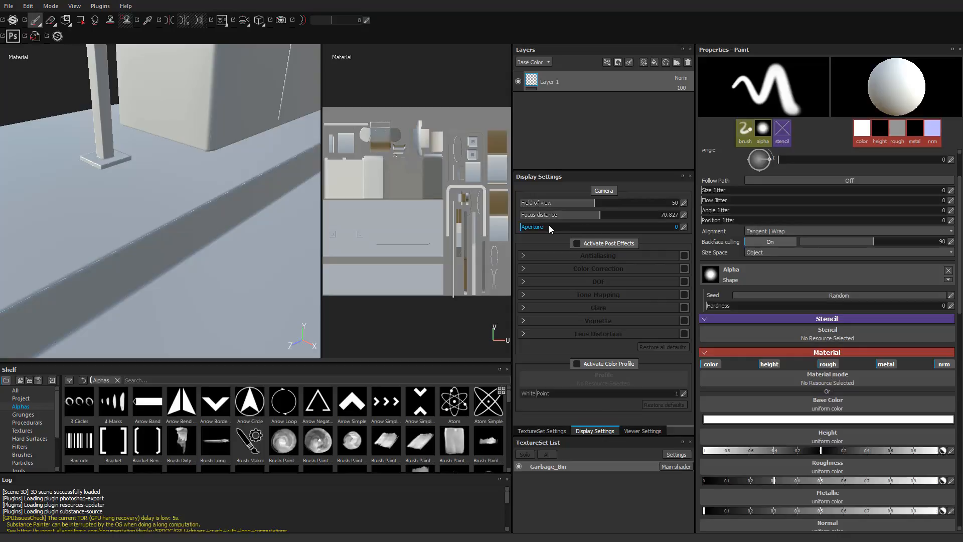
left_click(577, 244)
left_click(524, 255)
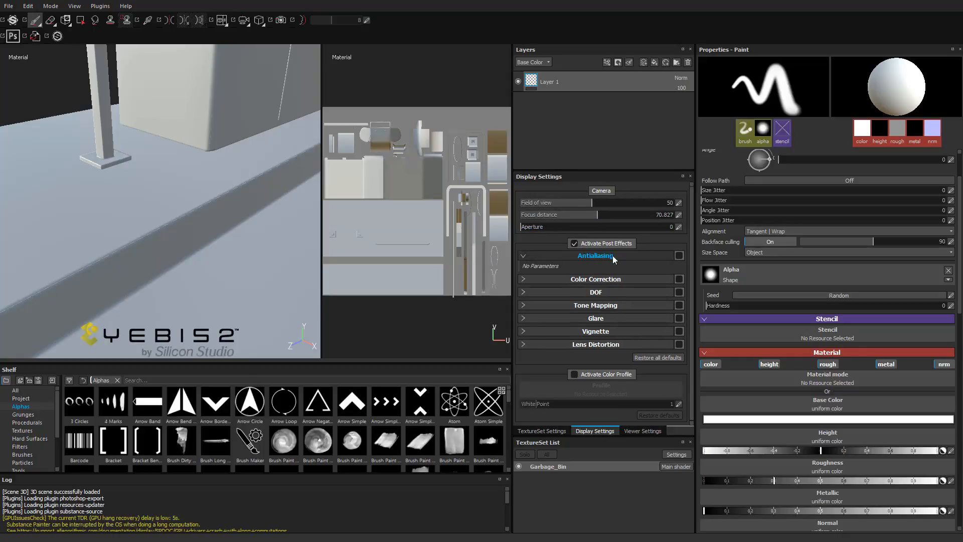
left_click(679, 256)
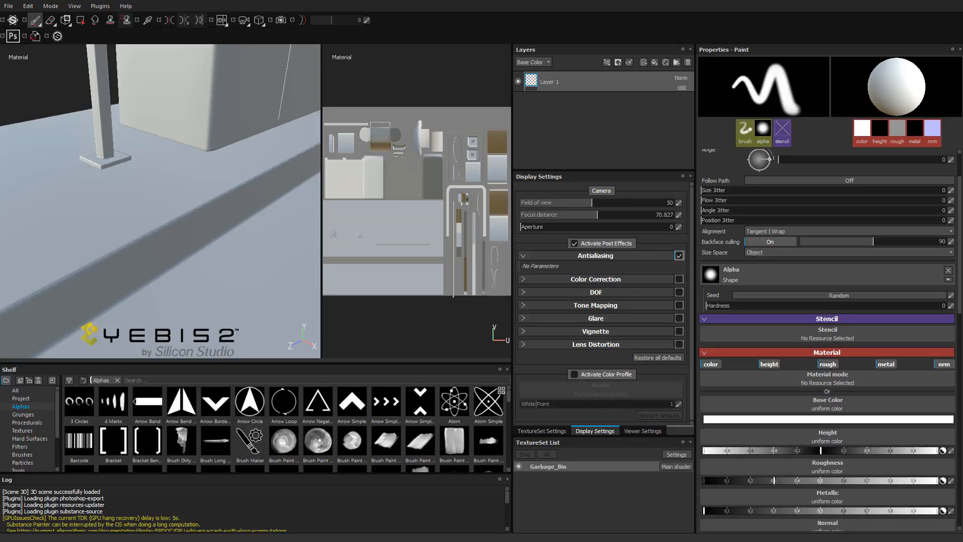
- Examine the antialiased ground step, railing and bin edges from several angles and under rotated lighting
left_click_drag(224, 276, 261, 273, "alt")
right_click_drag(250, 267, 159, 245, "alt")
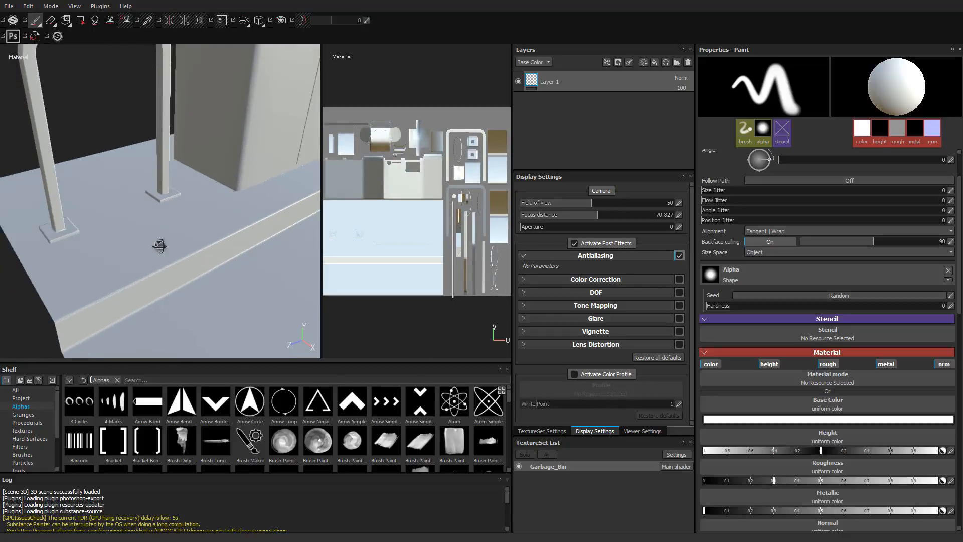
middle_click_drag(159, 246, 148, 261, "alt")
right_click_drag(149, 260, 508, 278, "alt")
right_click_drag(213, 278, 562, 305, "alt")
mouse_move(98, 236)
left_mouse_down("alt")
mouse_move(176, 269)
mouse_move(139, 269)
mouse_move(146, 256)
mouse_move(136, 250)
mouse_move(186, 261)
left_mouse_up("alt")
middle_click_drag(186, 261, 11, 215, "alt")
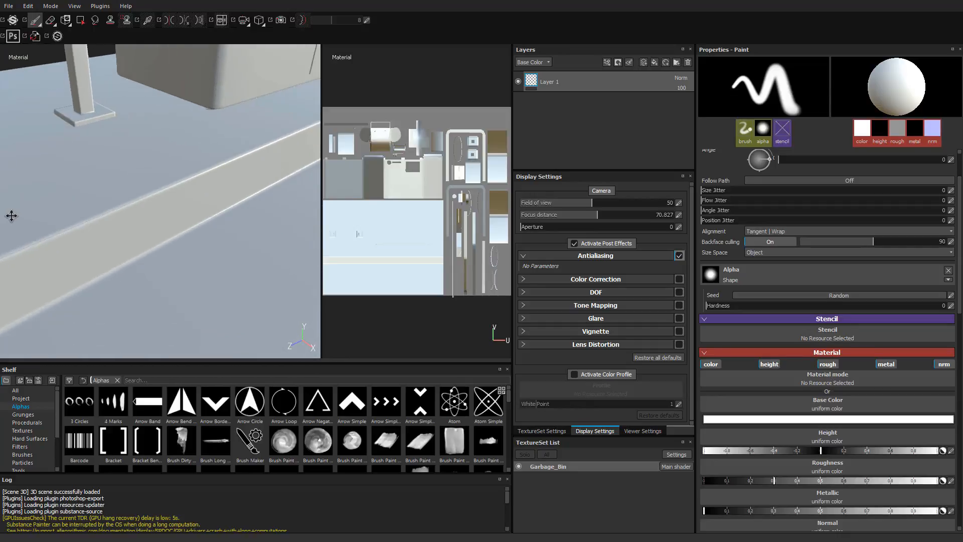
mouse_move(12, 216)
right_mouse_down("alt")
mouse_move(90, 209)
mouse_move(221, 220)
right_mouse_up("alt")
middle_click_drag(201, 191, 126, 291, "alt")
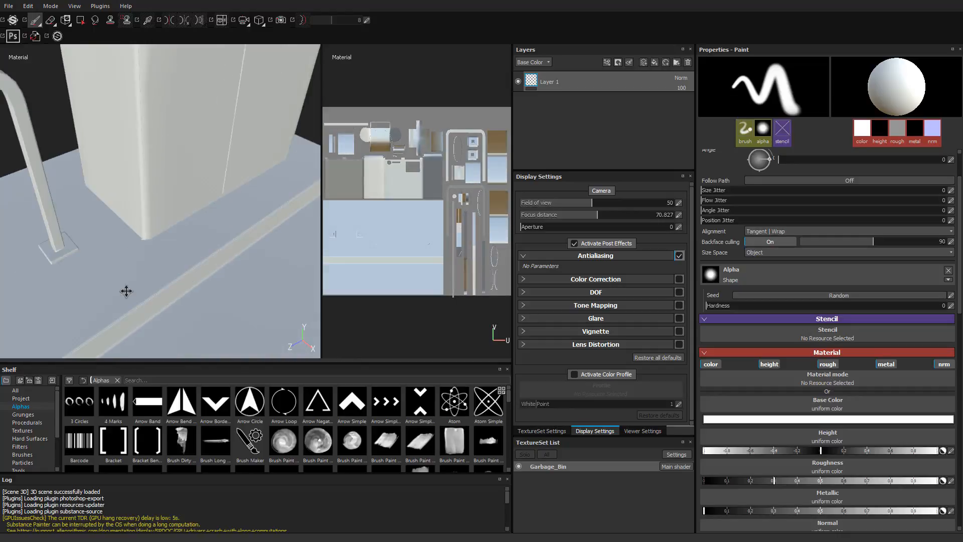
- Bring the handled flap on the bin's side into close view
left_click_drag(127, 291, 146, 176, "alt")
middle_click_drag(146, 176, 181, 245, "alt")
left_click_drag(180, 246, 100, 251, "alt")
middle_click_drag(100, 251, 43, 269, "alt")
right_click_drag(43, 269, 211, 275, "alt")
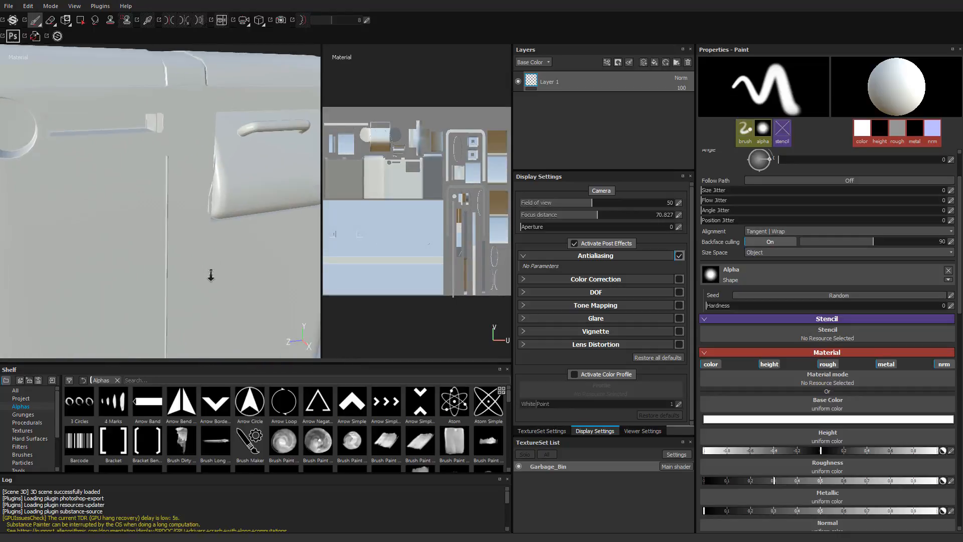
left_click_drag(211, 275, 134, 280, "alt")
right_click_drag(133, 280, 194, 290, "alt")
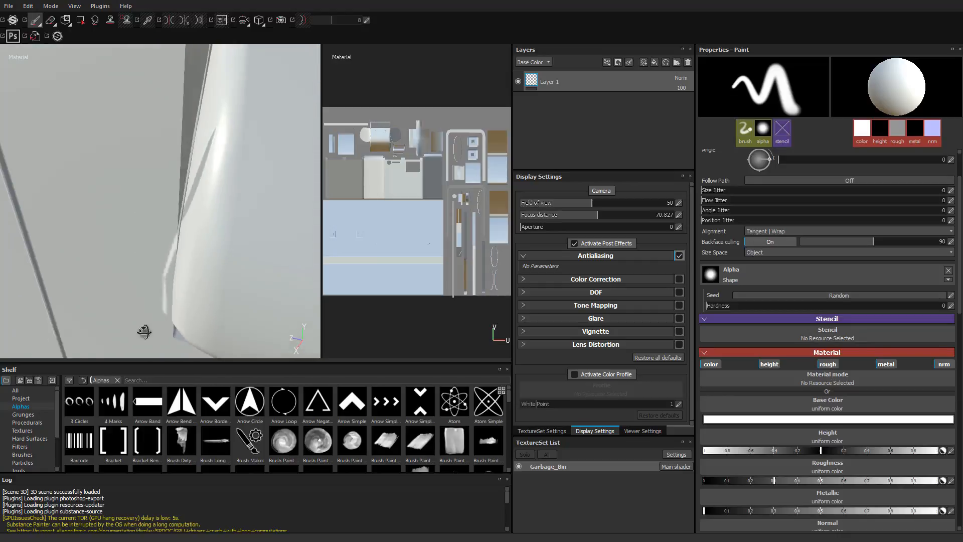
- Examine the baked lower corner and side edge of the flap from several angles and under rotated lighting
left_click_drag(144, 331, 209, 191, "alt")
left_click_drag(218, 240, 230, 226, "alt")
mouse_move(231, 227)
right_mouse_down("shift")
mouse_move(178, 228)
mouse_move(214, 228)
mouse_move(202, 228)
right_mouse_up("shift")
mouse_move(225, 254)
left_mouse_down("alt")
mouse_move(157, 243)
mouse_move(176, 230)
mouse_move(168, 235)
left_mouse_up("alt")
middle_click_drag(192, 217, 185, 175, "alt")
right_click_drag(184, 175, 226, 233, "alt")
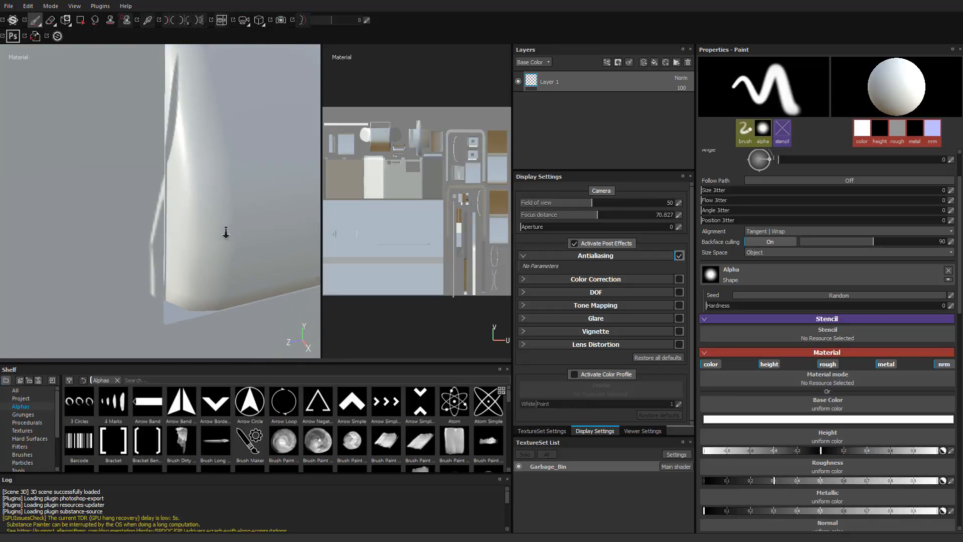
middle_click_drag(190, 212, 184, 258, "alt")
left_click_drag(90, 268, 115, 262, "alt")
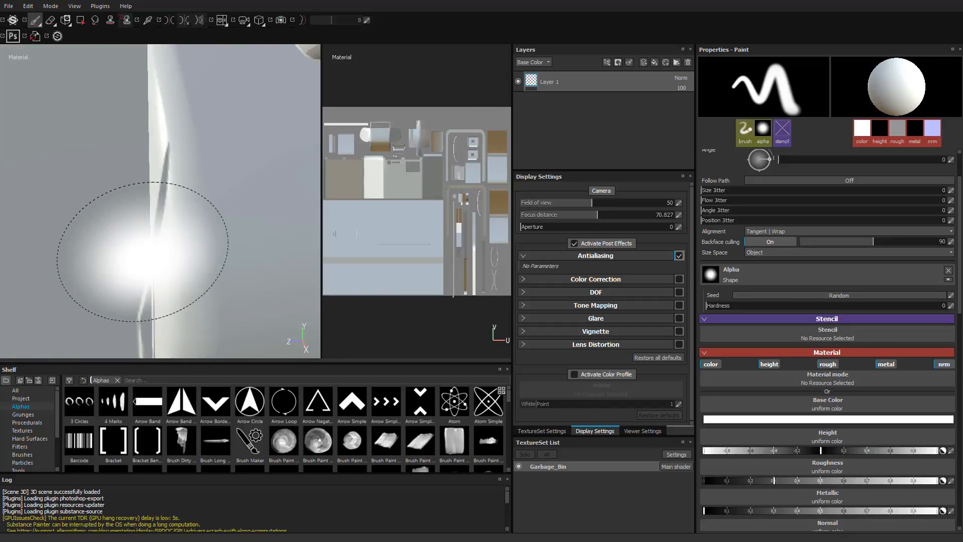
mouse_move(178, 283)
left_mouse_down("alt")
mouse_move(135, 264)
mouse_move(173, 275)
mouse_move(201, 251)
left_mouse_up("alt")
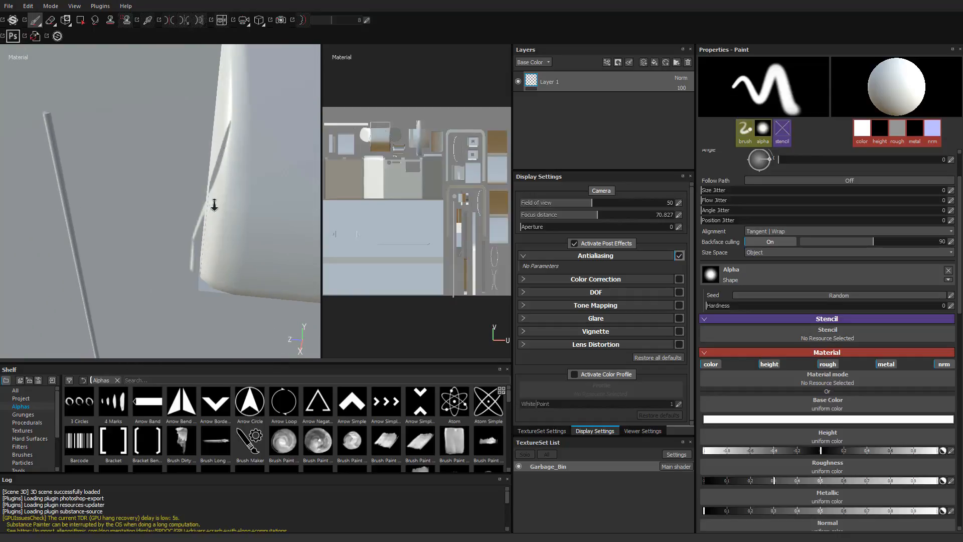
right_click_drag(215, 204, 193, 216, "alt")
left_click_drag(189, 215, 157, 254, "alt")
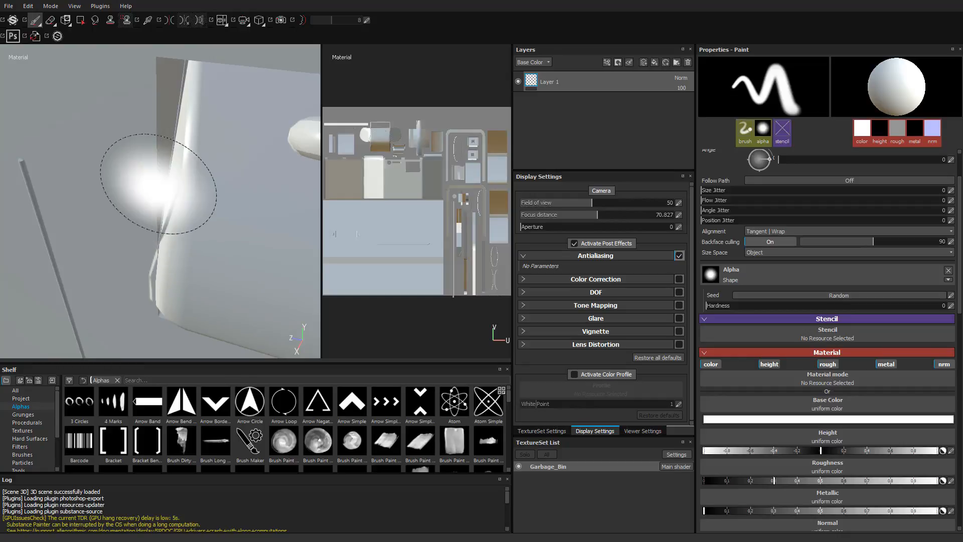
right_click_drag(222, 235, 176, 236, "alt")
left_click_drag(176, 236, 173, 210, "alt")
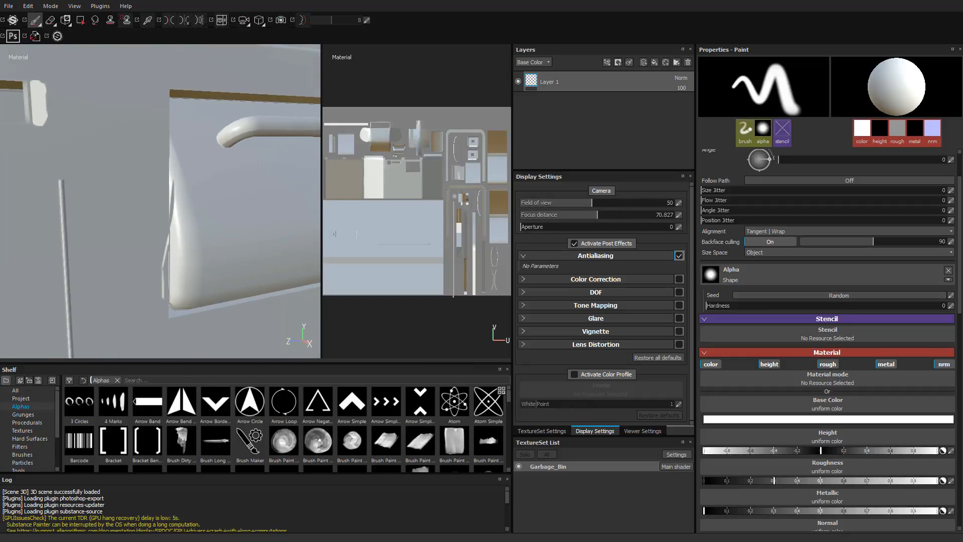
- Inspect the round opening and the recessed slot on the bin under different environment light rotations
right_click_drag(173, 211, 30, 170, "alt")
left_click_drag(30, 170, 170, 240, "alt")
right_click_drag(170, 241, 146, 241, "alt")
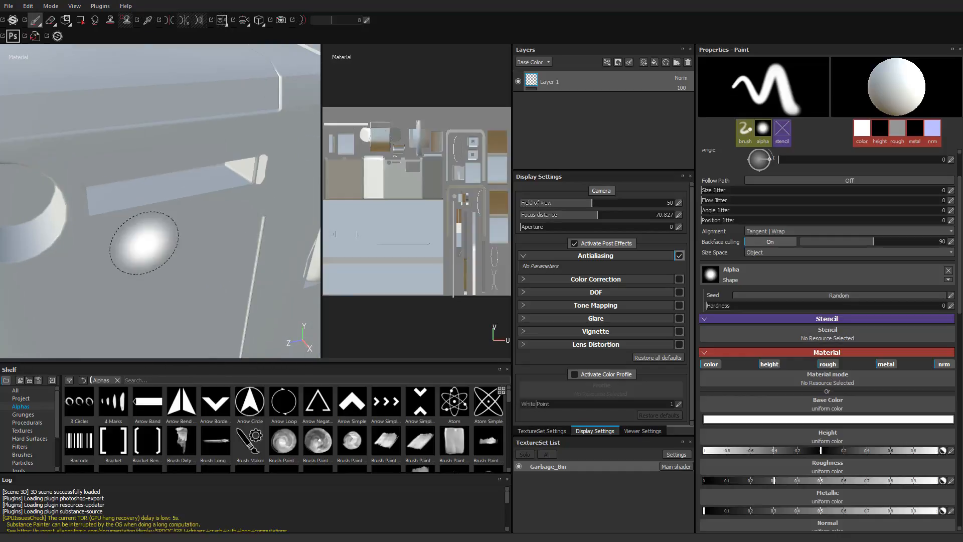
mouse_move(146, 241)
left_mouse_down("alt")
mouse_move(221, 258)
mouse_move(132, 245)
mouse_move(145, 246)
left_mouse_up("alt")
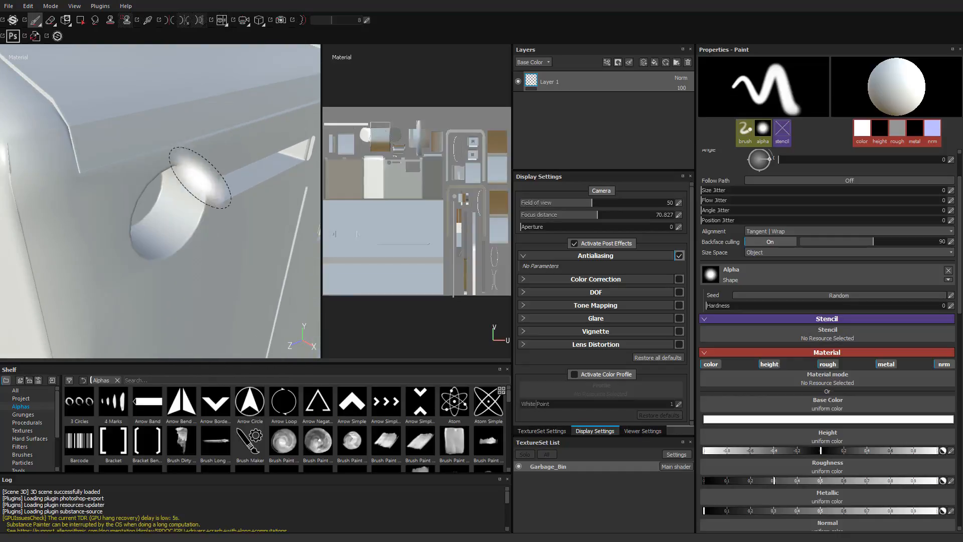
left_click_drag(192, 285, 183, 275, "alt")
mouse_move(183, 276)
right_mouse_down("shift")
mouse_move(290, 280)
mouse_move(247, 278)
right_mouse_up("shift")
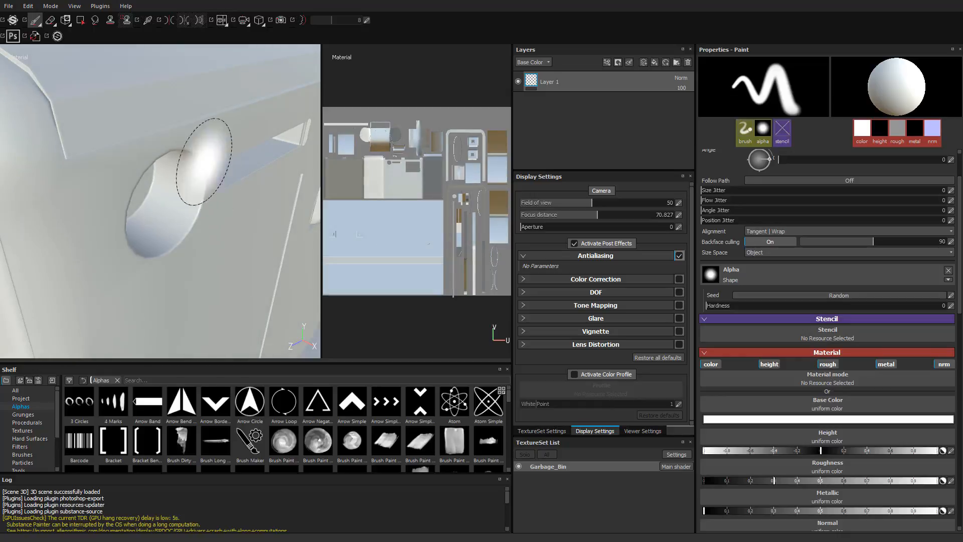
mouse_move(175, 246)
right_mouse_down("shift")
mouse_move(210, 249)
mouse_move(145, 246)
right_mouse_up("shift")
middle_click_drag(241, 237, 125, 254, "alt")
right_click_drag(125, 254, 242, 230, "alt")
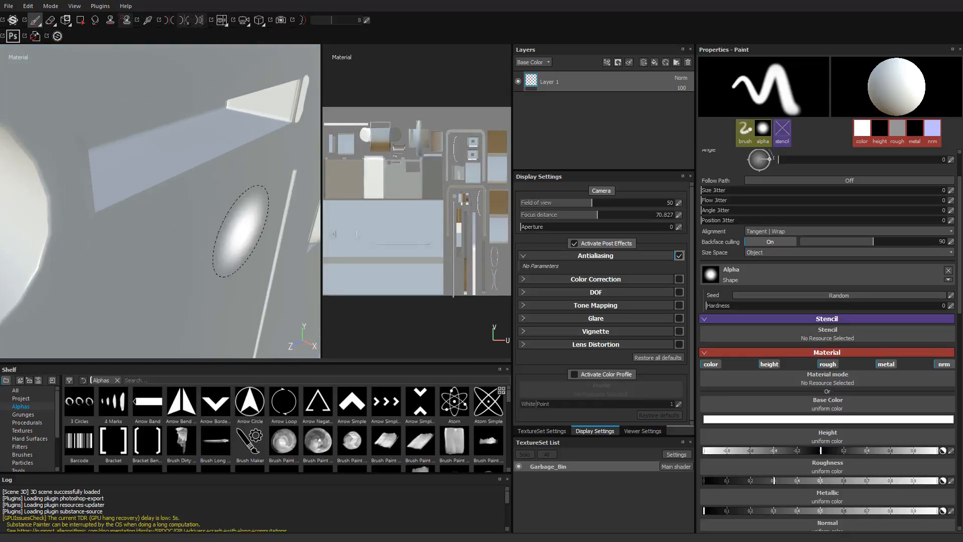
middle_click_drag(243, 230, 185, 242, "alt")
mouse_move(171, 242)
right_mouse_down("shift")
mouse_move(197, 242)
mouse_move(173, 238)
right_mouse_up("shift")
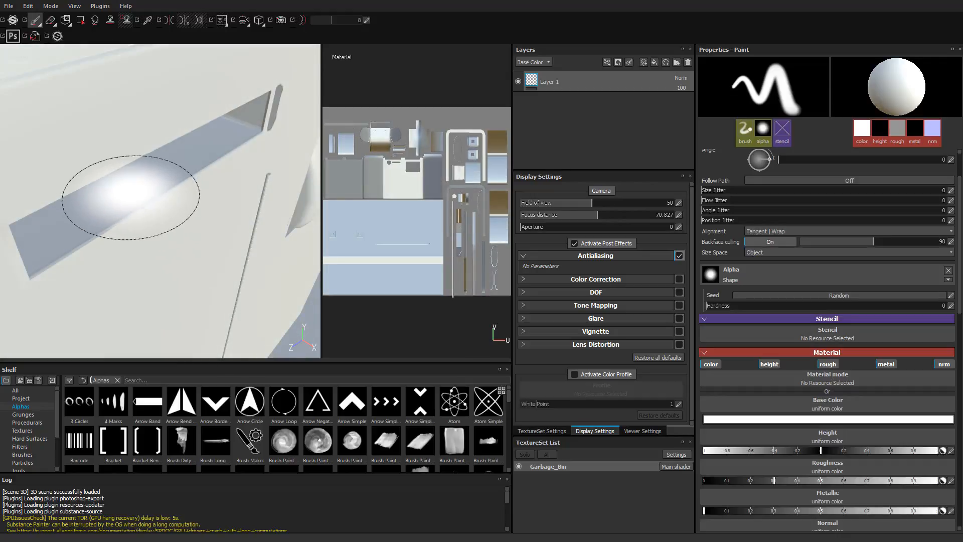
right_click_drag(135, 198, 8, 210, "alt")
middle_click_drag(120, 236, 179, 230, "alt")
left_click_drag(178, 230, 146, 199, "alt")
right_click_drag(146, 199, 107, 202, "shift")
- Examine the baked edges and silhouette of the railing's upper bend up close from several angles
left_click_drag(103, 202, 194, 244, "alt")
middle_click_drag(194, 244, 249, 192, "alt")
right_click_drag(249, 192, 277, 183, "alt")
middle_click_drag(277, 183, 200, 221, "alt")
right_click_drag(200, 221, 256, 210, "alt")
middle_click_drag(256, 210, 144, 202, "alt")
right_click_drag(144, 202, 227, 211, "alt")
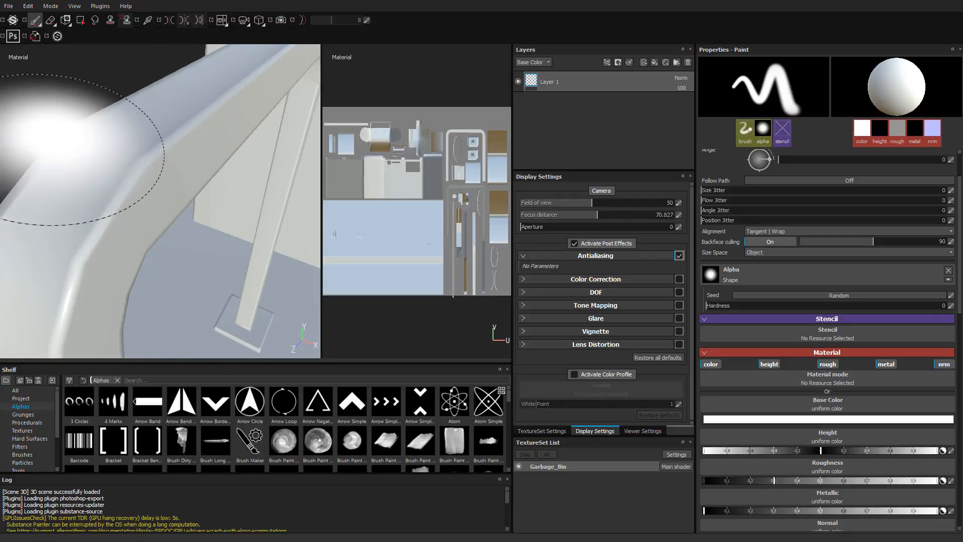
right_click_drag(35, 161, 45, 169, "alt")
middle_click_drag(46, 169, 106, 133, "alt")
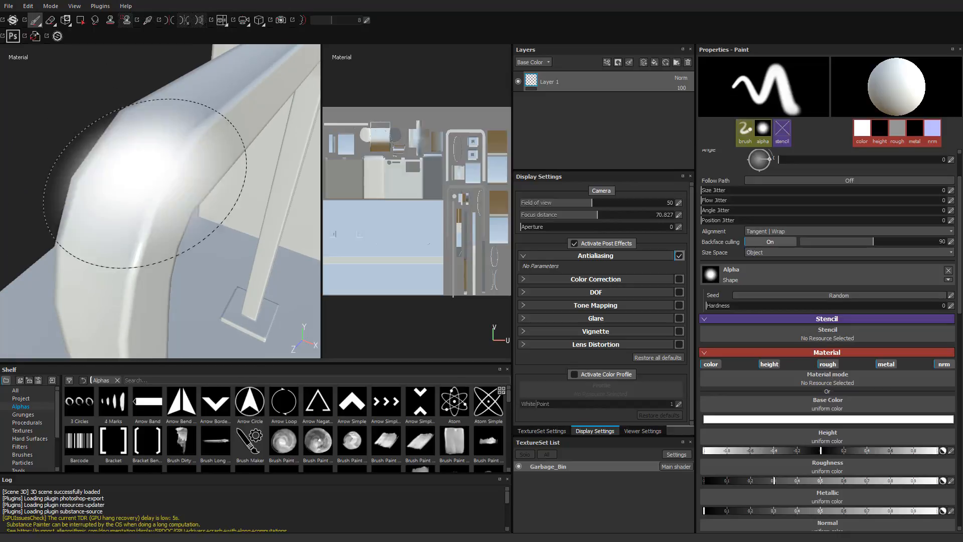
middle_click_drag(144, 184, 112, 207, "alt")
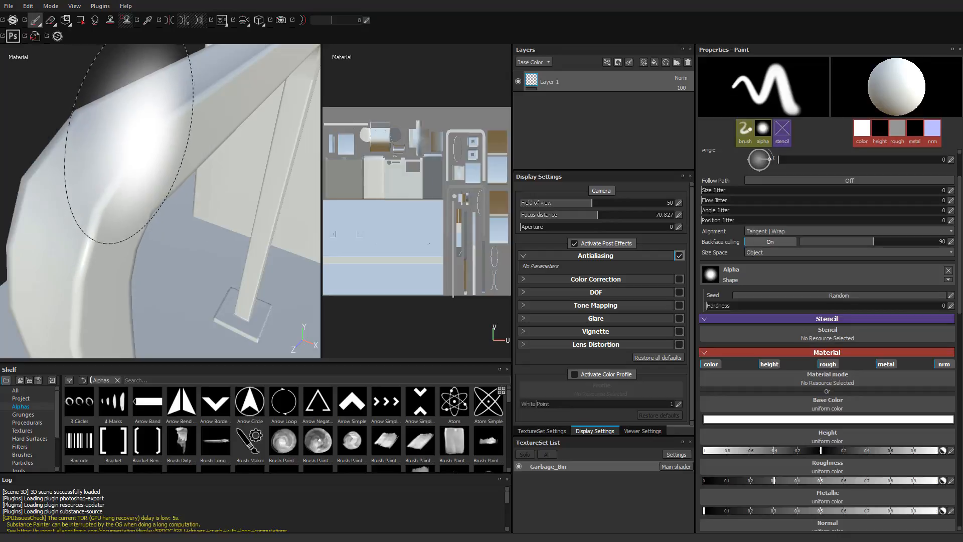
mouse_move(209, 285)
left_mouse_down("alt")
mouse_move(78, 288)
mouse_move(195, 279)
mouse_move(176, 279)
mouse_move(68, 201)
mouse_move(65, 187)
mouse_move(120, 198)
mouse_move(112, 243)
mouse_move(82, 228)
mouse_move(77, 213)
mouse_move(133, 231)
mouse_move(95, 198)
mouse_move(101, 211)
mouse_move(111, 200)
mouse_move(174, 222)
mouse_move(122, 189)
mouse_move(150, 215)
left_mouse_up("alt")
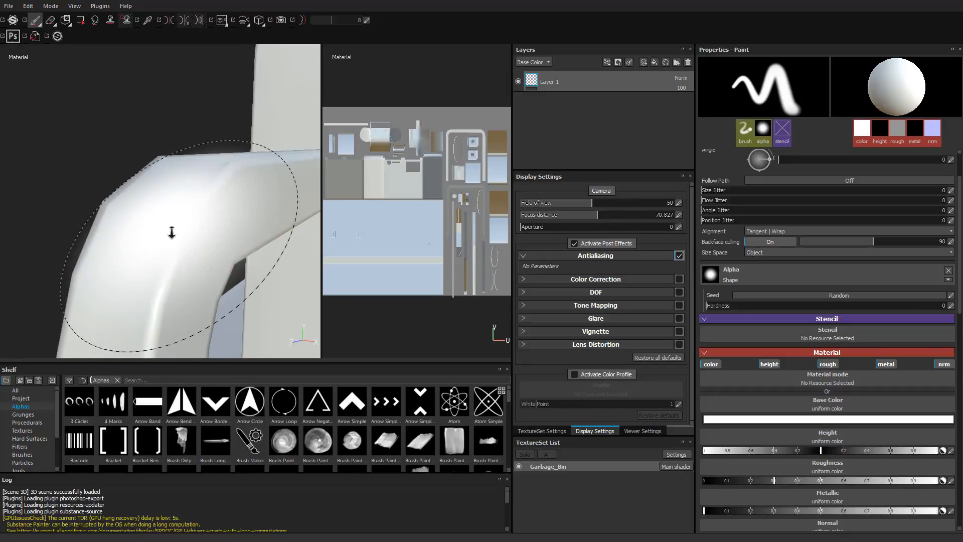
right_click_drag(171, 232, 199, 216, "alt")
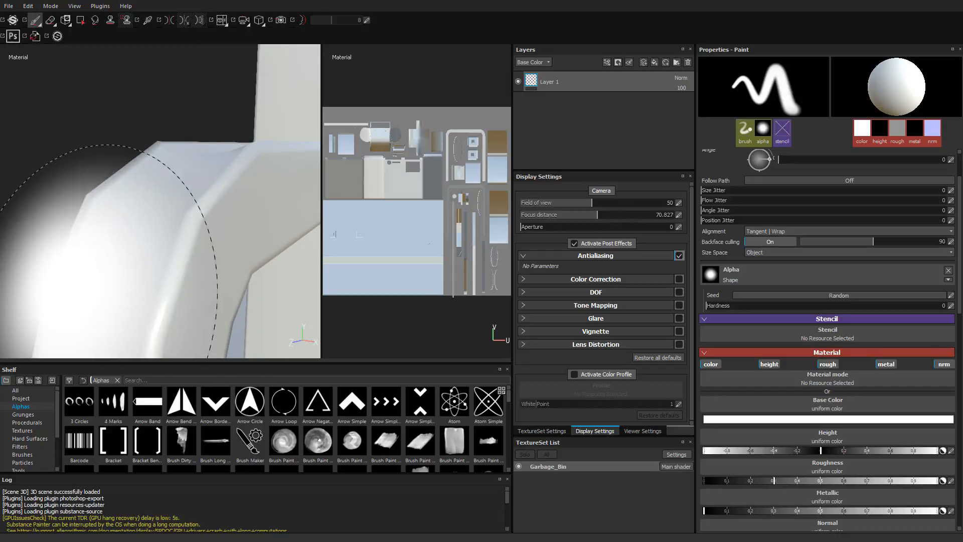
mouse_move(15, 216)
left_mouse_down("alt")
mouse_move(244, 248)
mouse_move(210, 203)
mouse_move(143, 205)
left_mouse_up("alt")
right_click_drag(275, 293, 125, 274, "alt")
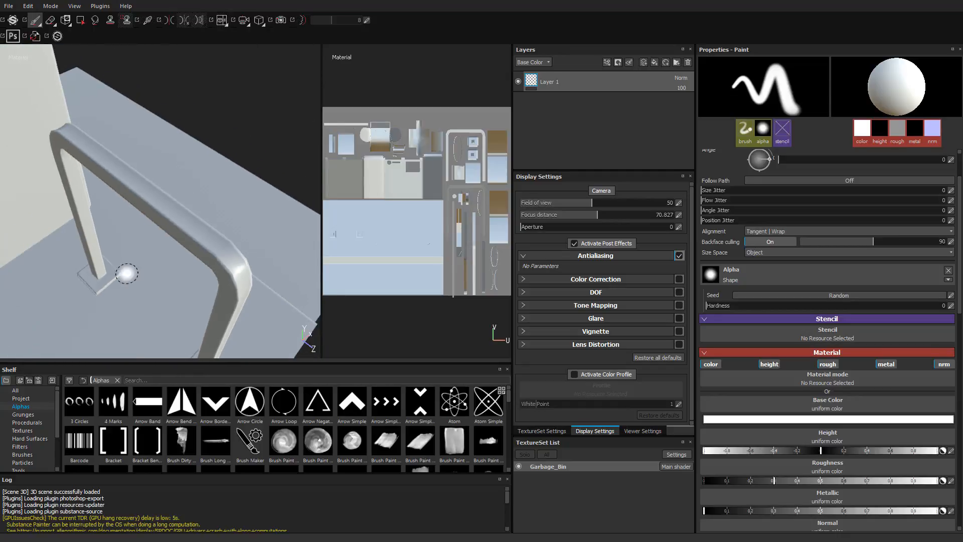
- Bring the base plate under the railing's post into close view
left_click_drag(125, 274, 203, 273, "alt")
right_click_drag(206, 275, 222, 226, "alt")
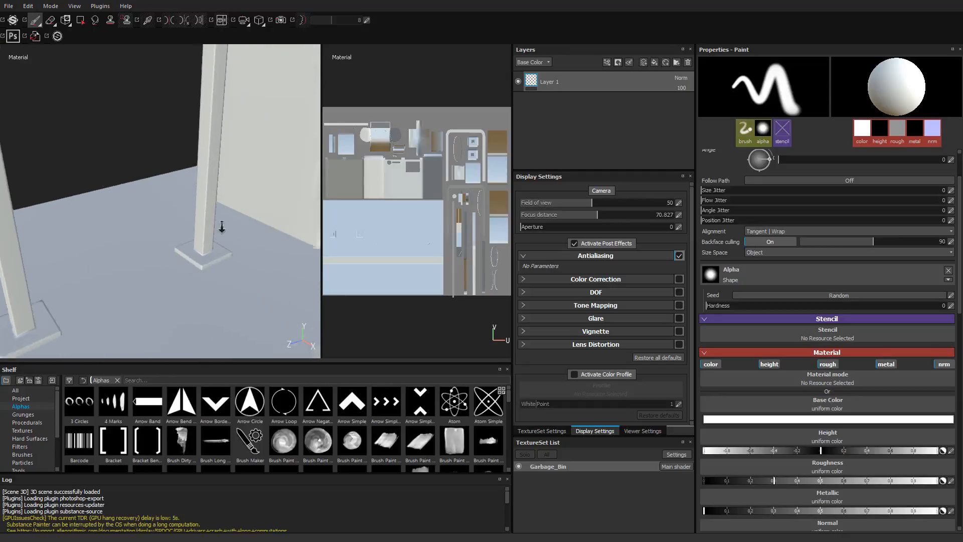
middle_click_drag(221, 225, 101, 118, "alt")
right_click_drag(101, 118, 157, 166, "alt")
left_click_drag(157, 165, 151, 189, "alt")
middle_click_drag(151, 190, 200, 197, "alt")
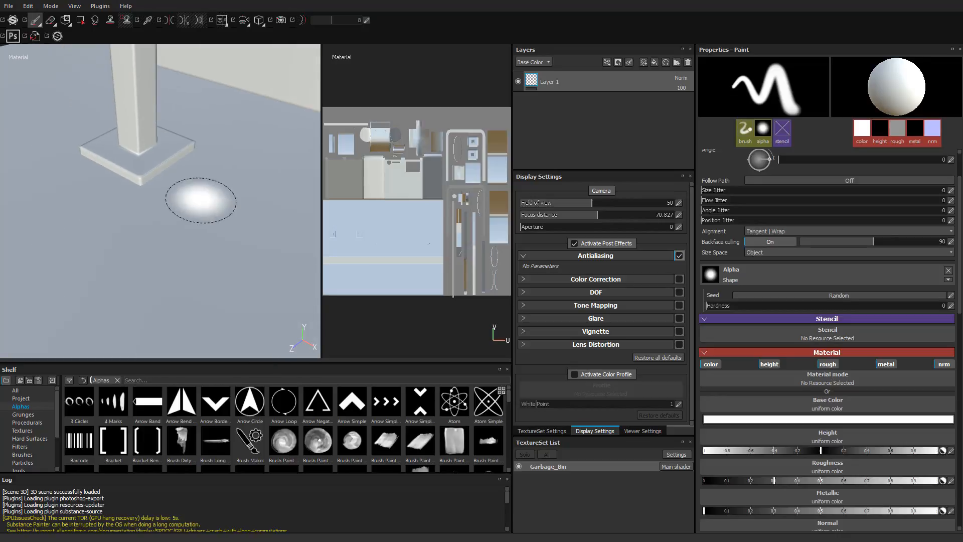
- Inspect the base plate's baked corner bevel up close from several angles and under rotated lighting
right_click_drag(200, 198, 424, 242, "alt")
middle_click_drag(171, 203, 212, 194, "alt")
mouse_move(204, 194)
left_mouse_down("alt")
mouse_move(194, 195)
mouse_move(204, 208)
left_mouse_up("alt")
middle_click_drag(203, 208, 253, 226, "alt")
right_click_drag(253, 227, 265, 239, "alt")
left_click_drag(251, 214, 215, 168, "alt")
middle_click_drag(216, 169, 132, 218, "alt")
left_click_drag(131, 217, 173, 210, "alt")
middle_click_drag(173, 210, 209, 215, "alt")
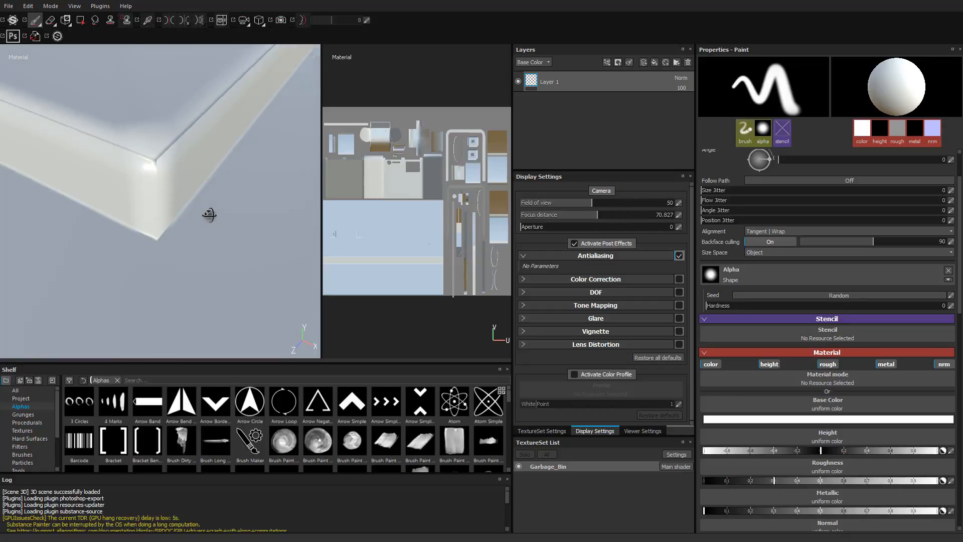
mouse_move(212, 215)
right_mouse_down("shift")
mouse_move(257, 213)
mouse_move(207, 144)
mouse_move(237, 133)
right_mouse_up("shift")
right_click_drag(237, 133, 176, 133, "ctrl")
left_click_drag(239, 178, 211, 193, "alt")
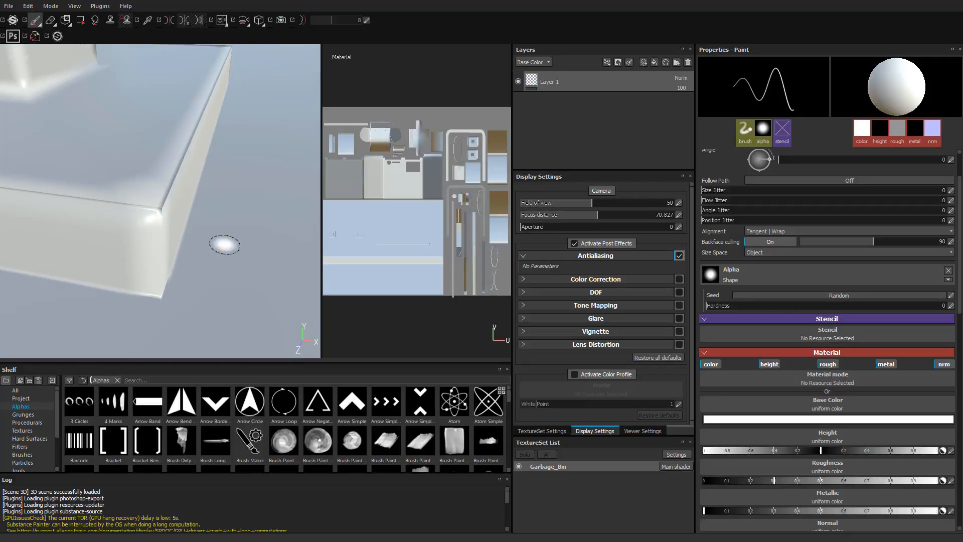
left_click_drag(224, 245, 248, 239, "alt")
- Examine the UV islands of the railing's two base plates up close in the 2D view
scroll(454, 136, "up", 5)
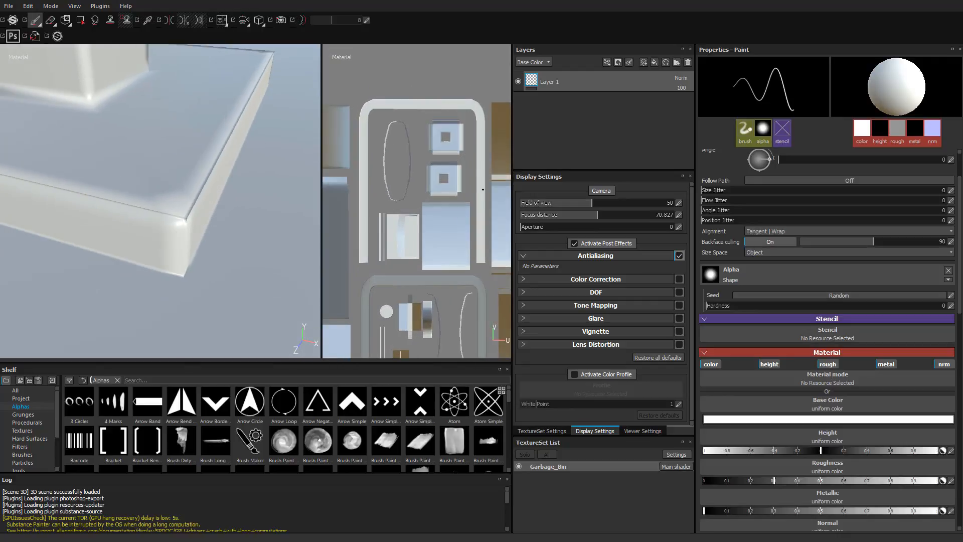
scroll(456, 138, "up", 4)
scroll(435, 152, "up", 2)
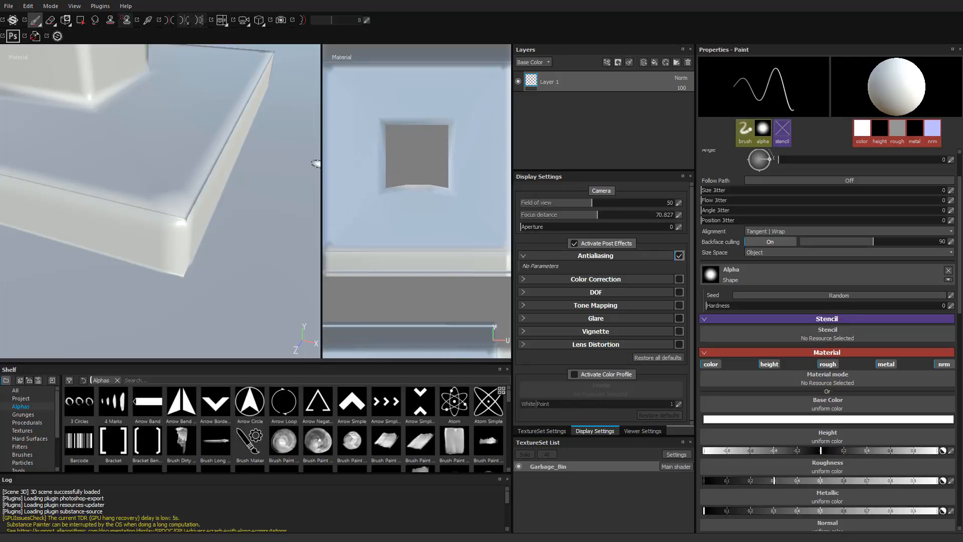
scroll(372, 159, "up", 3)
scroll(379, 156, "down", 7)
scroll(396, 153, "down", 1)
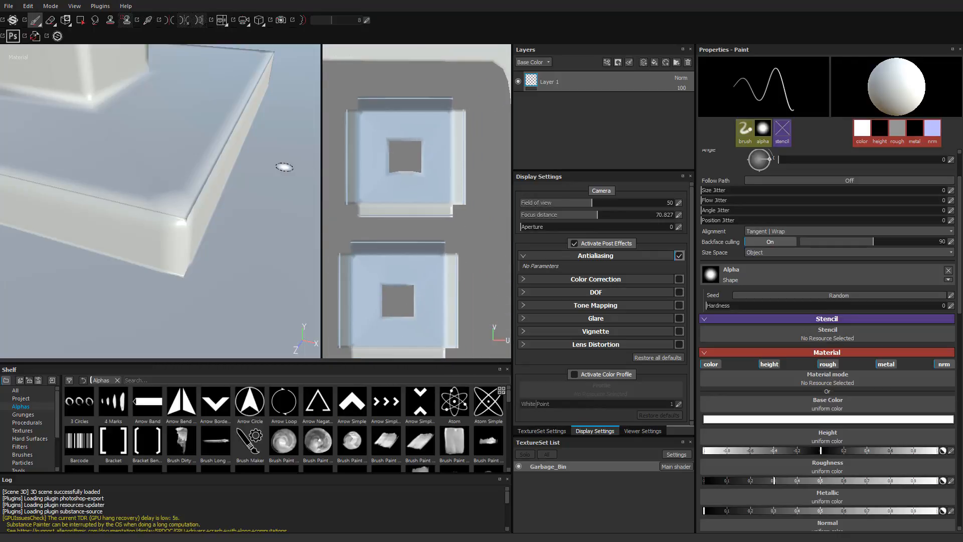
- Widen the 2D view and frame the UV layout beside the railing post's base plate
left_click_drag(282, 150, 226, 152)
scroll(323, 166, "up", 3)
scroll(314, 163, "down", 9)
scroll(298, 172, "down", 3)
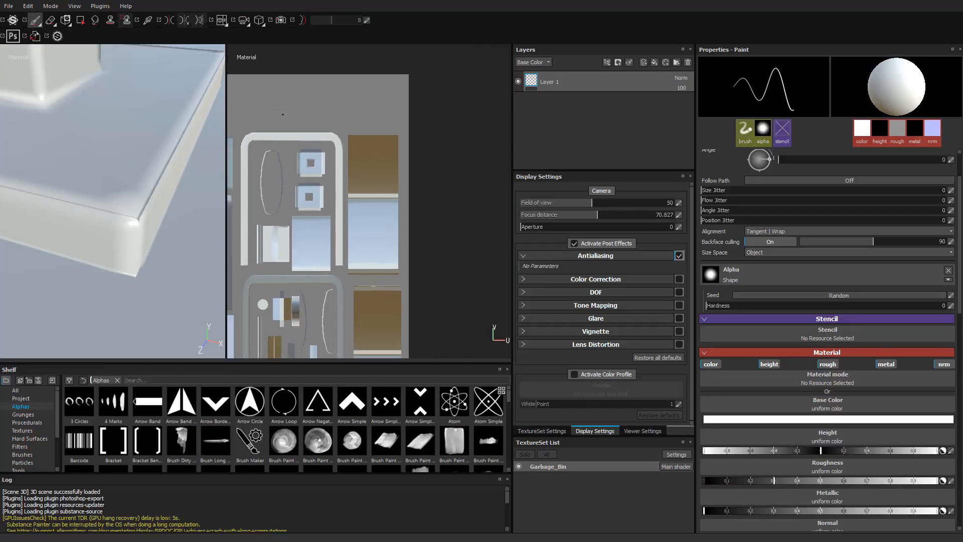
left_click_drag(134, 209, 81, 211, "alt")
scroll(90, 196, "down", 5)
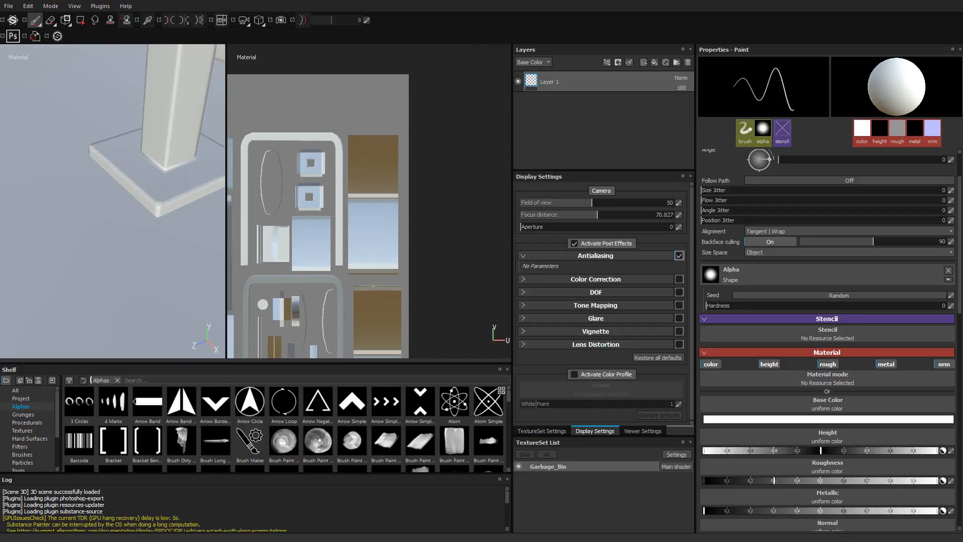
middle_click_drag(100, 183, 27, 191, "alt")
scroll(288, 201, "down", 1)
middle_click_drag(288, 202, 405, 167, "alt")
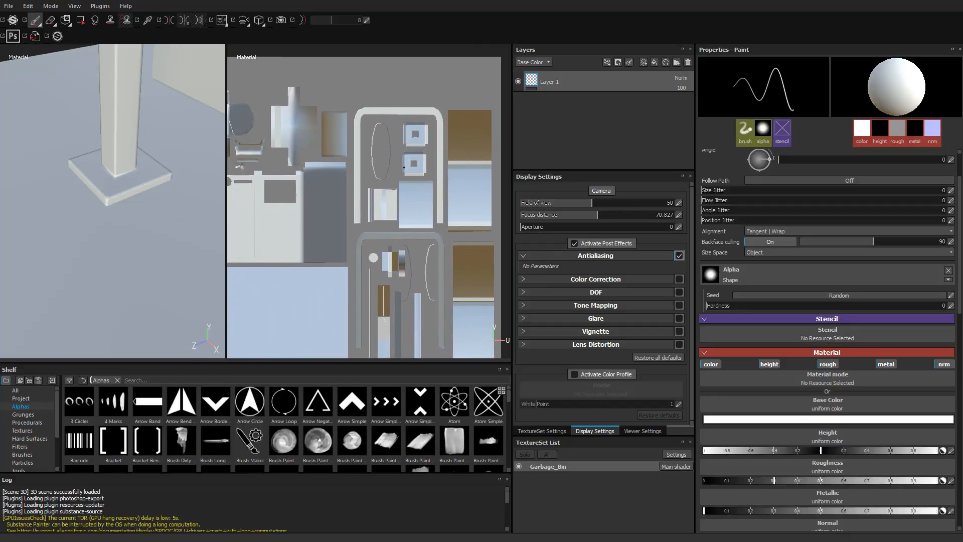
left_click_drag(116, 171, 125, 165, "alt")
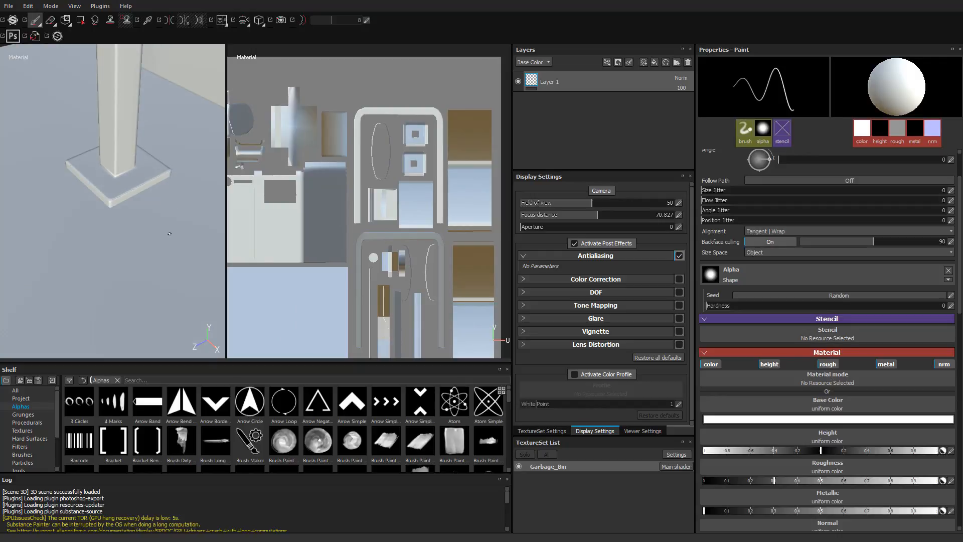
- Cycle the displayed channel to Normal + Height + Base normal and inspect the base plate's corner in it
key("m")
key("m")
key("c")
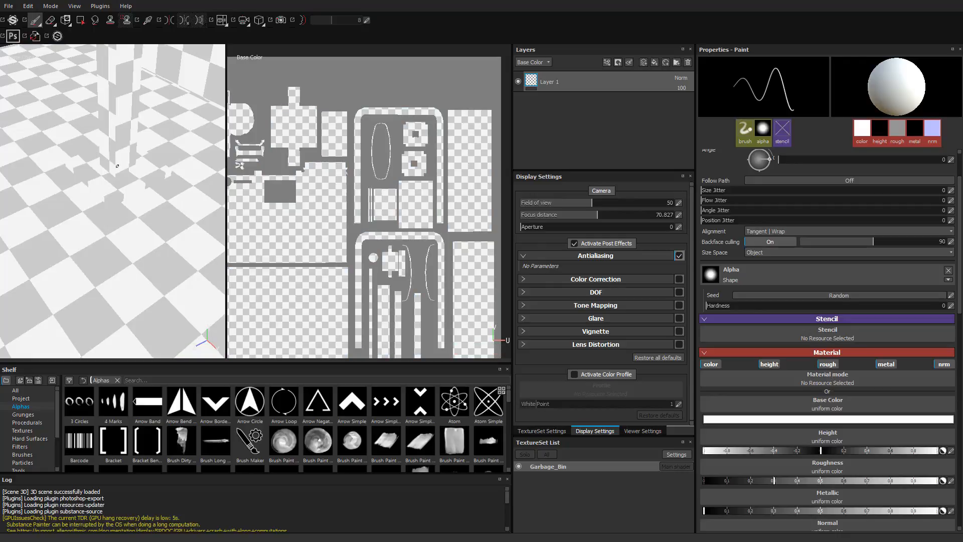
left_click_drag(172, 183, 97, 143, "alt")
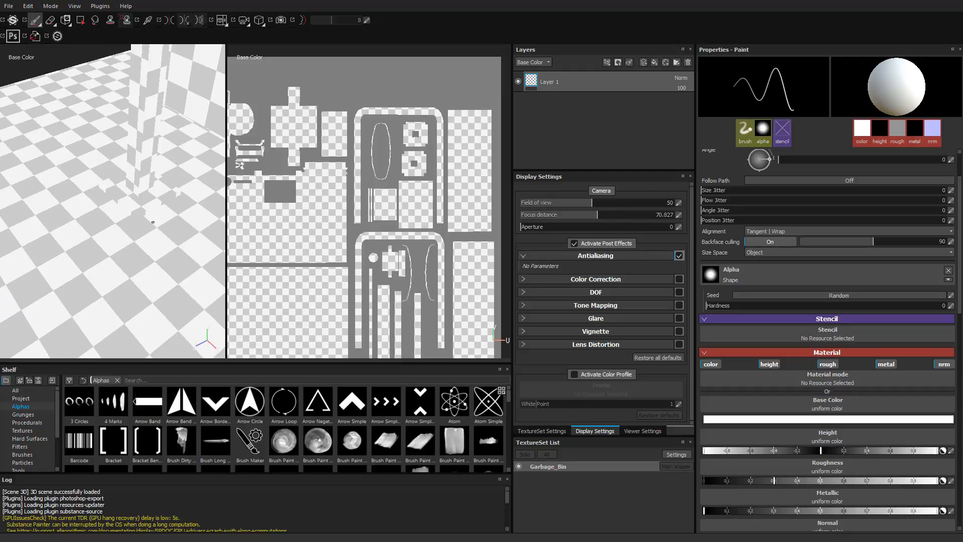
key("c")
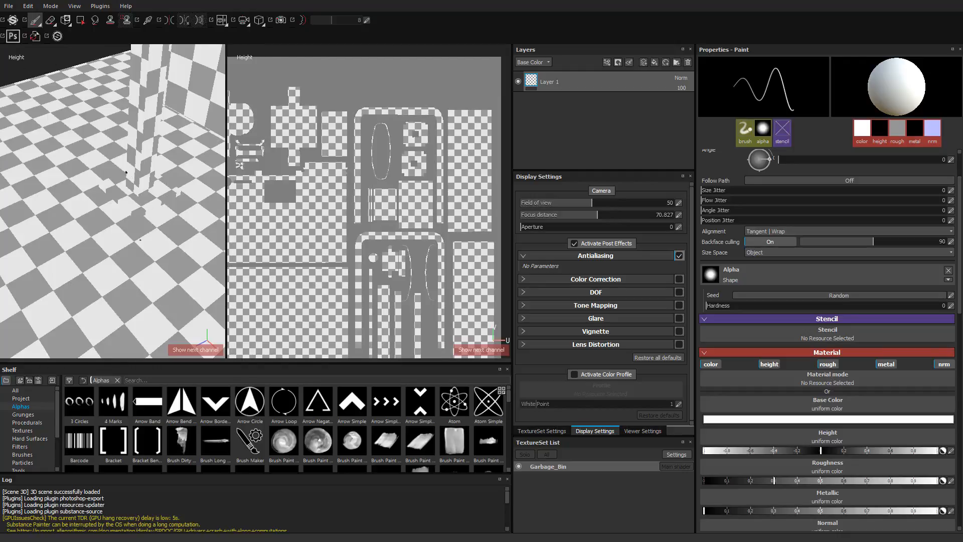
key("c")
key("c")
key("c")
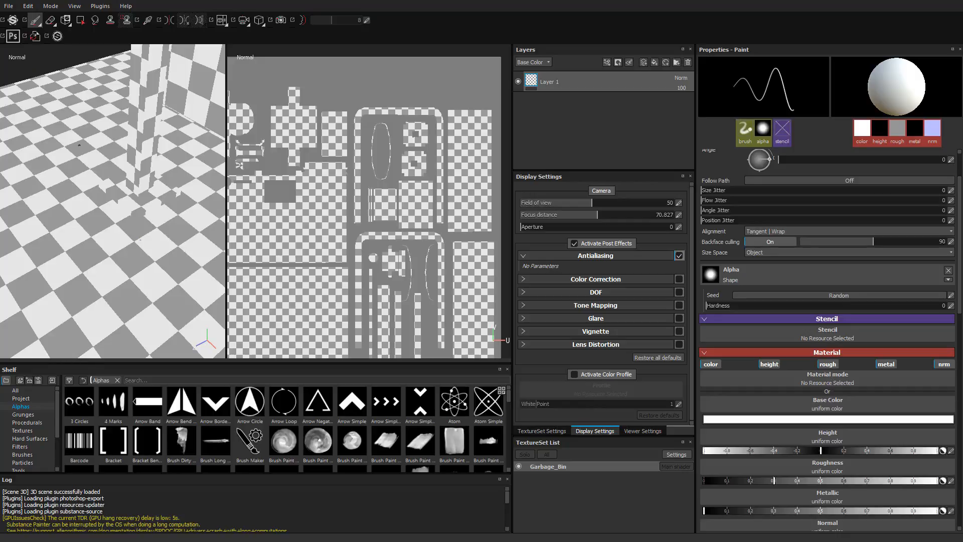
key("c")
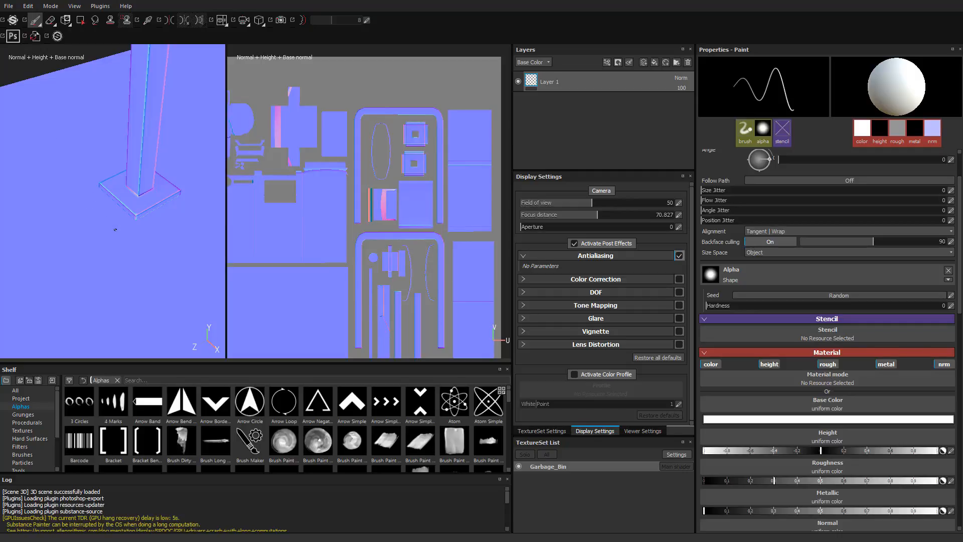
middle_click_drag(138, 242, 168, 223, "alt")
right_click_drag(232, 256, 95, 176, "alt")
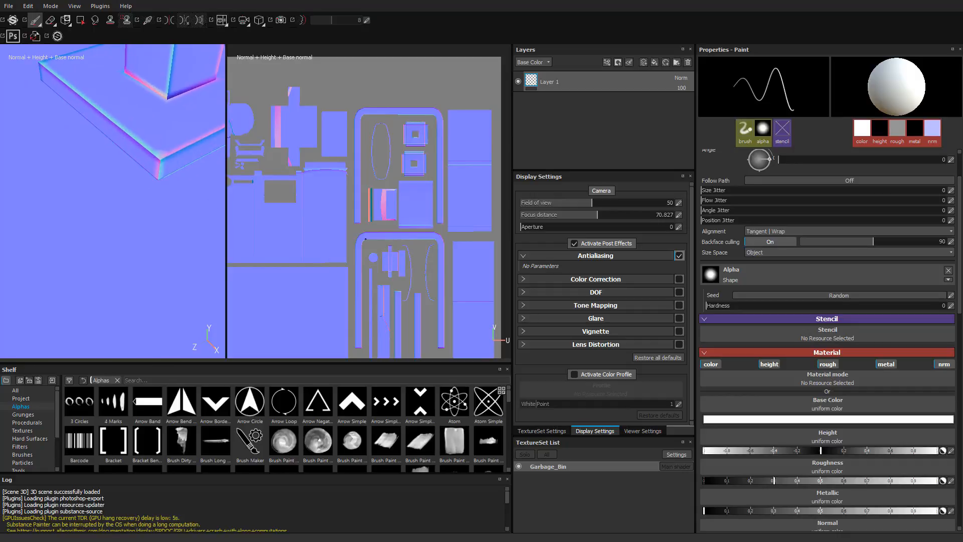
- Compare the base plate's corner in the Normal + Height + Base normal and Material displays
middle_click_drag(95, 176, 25, 223, "alt")
left_click_drag(86, 228, 113, 196, "alt")
right_click_drag(113, 196, 151, 220, "alt")
left_click_drag(151, 219, 141, 213, "alt")
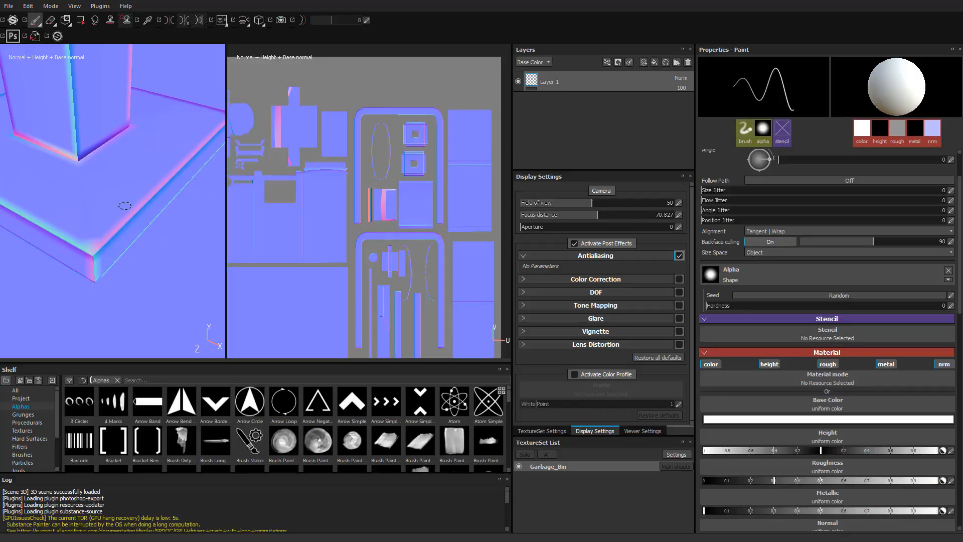
key("m")
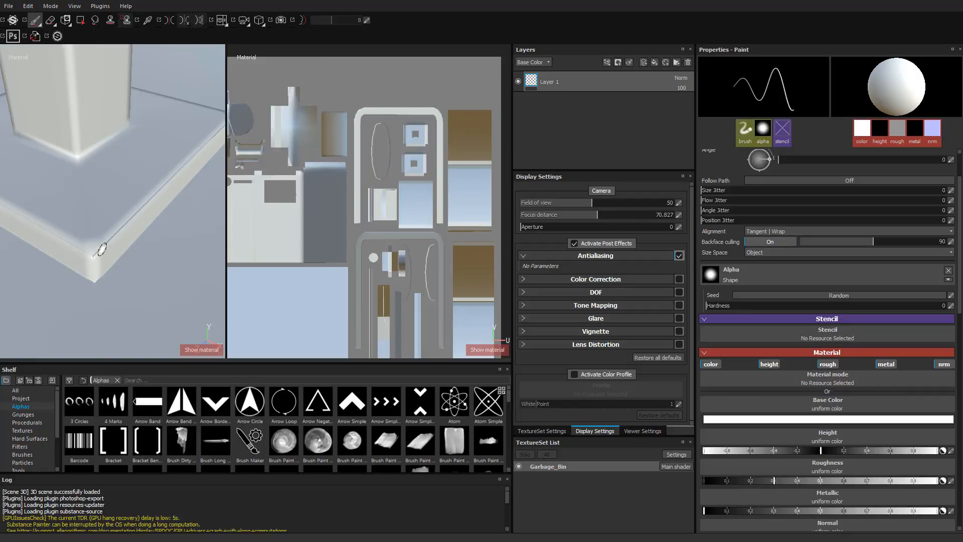
scroll(102, 250, "up", 7)
key("c")
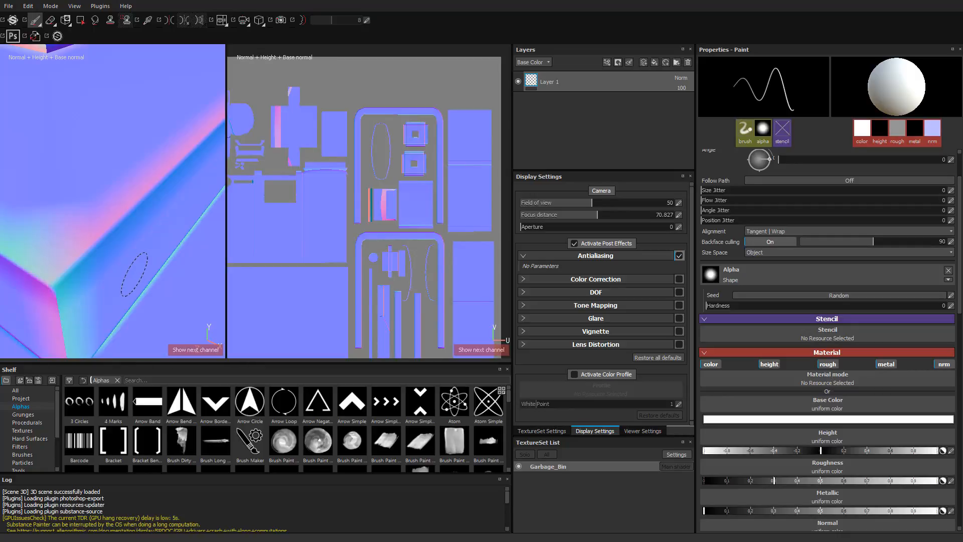
- Inspect the post's base plate from farther away in the normal channel and frame the slab edges beneath it
mouse_move(177, 246)
right_mouse_down("alt")
mouse_move(10, 196)
mouse_move(115, 174)
right_mouse_up("alt")
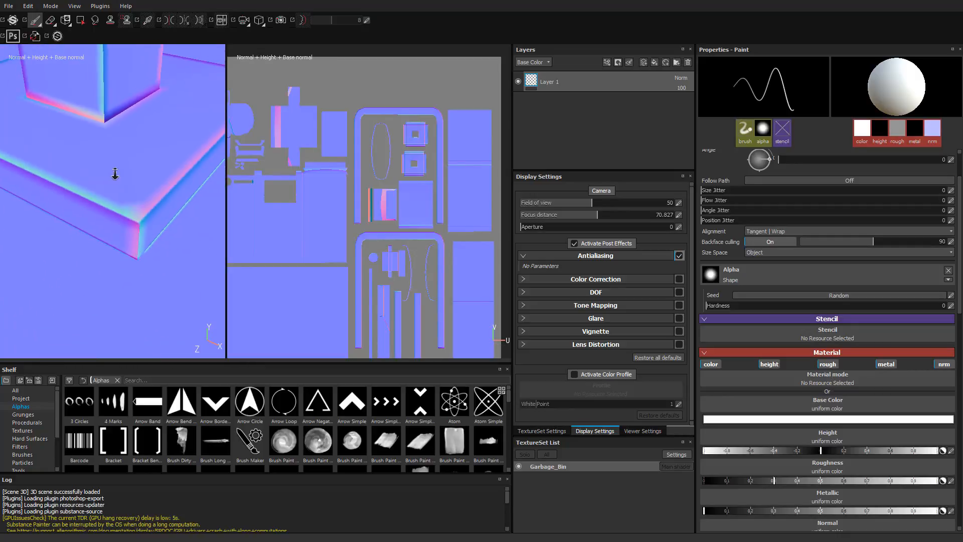
left_click_drag(115, 174, 172, 200, "alt")
right_click_drag(172, 201, 160, 173, "alt")
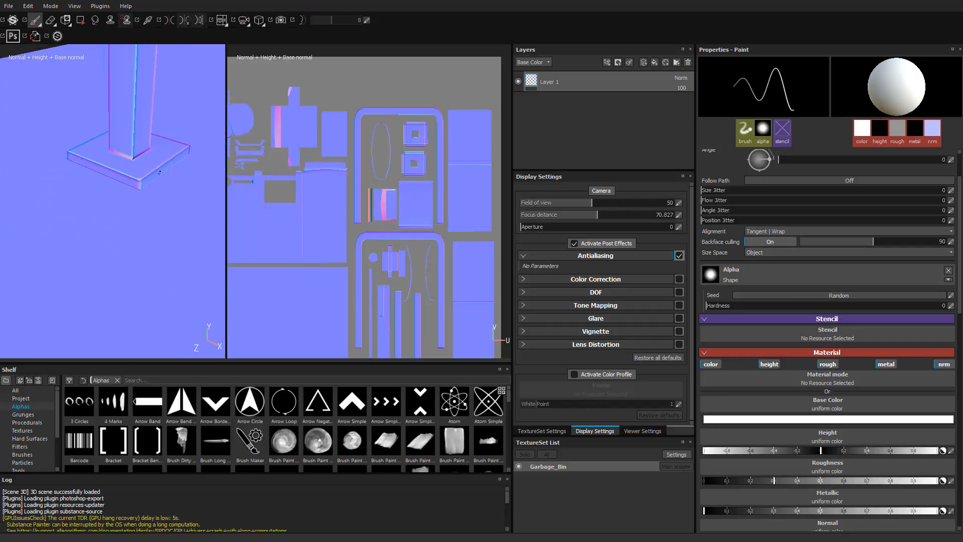
middle_click_drag(160, 172, 142, 146, "alt")
left_click_drag(142, 146, 154, 175, "alt")
- Examine the normal gradients along the slab's edges up close in the 2D view
middle_click_drag(327, 270, 357, 227, "alt")
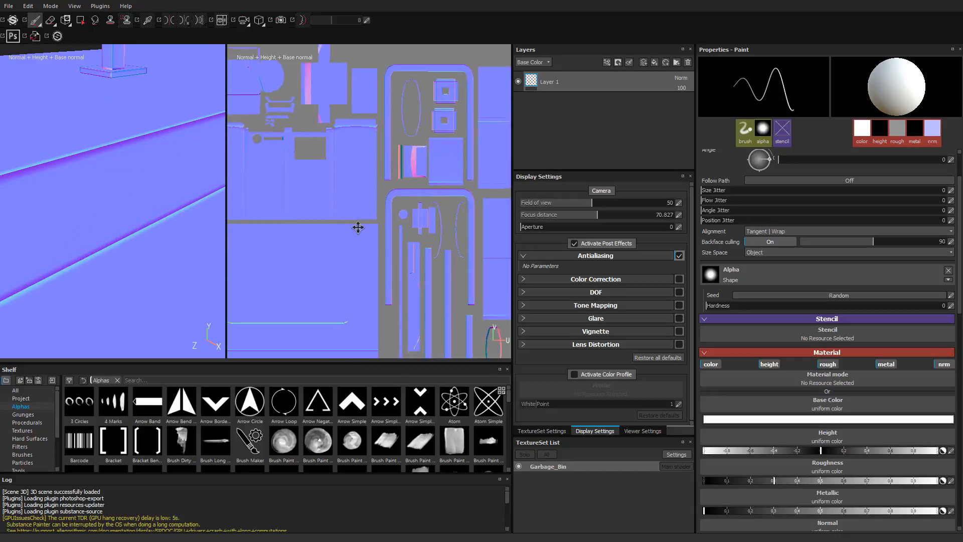
scroll(358, 228, "up", 5)
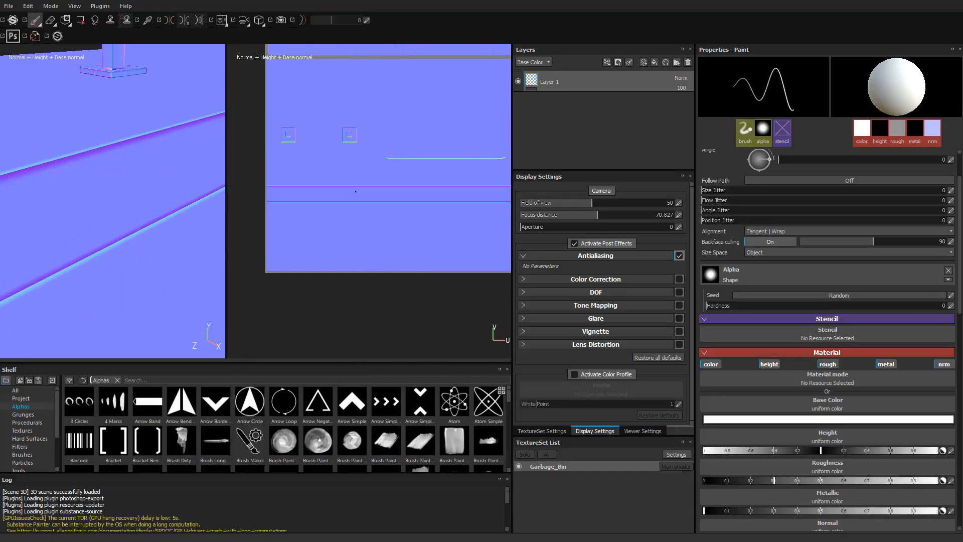
scroll(355, 192, "up", 6)
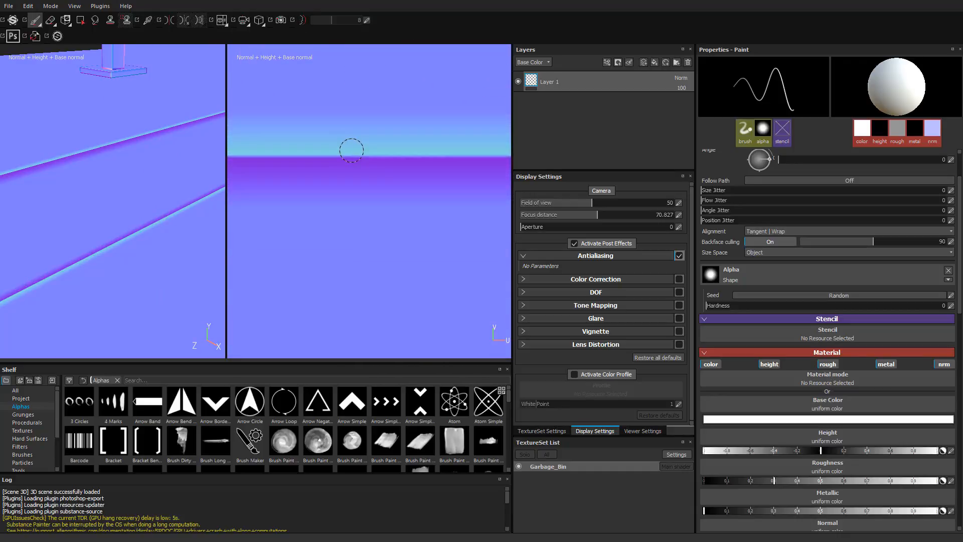
scroll(352, 150, "up", 3)
scroll(383, 178, "down", 2)
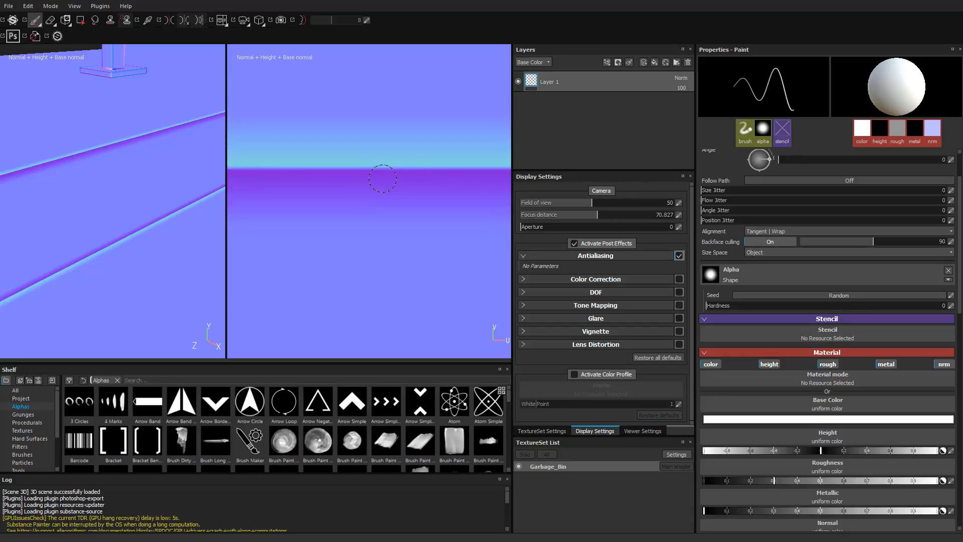
scroll(380, 189, "down", 3)
middle_click_drag(375, 187, 365, 38, "alt")
scroll(359, 256, "up", 2)
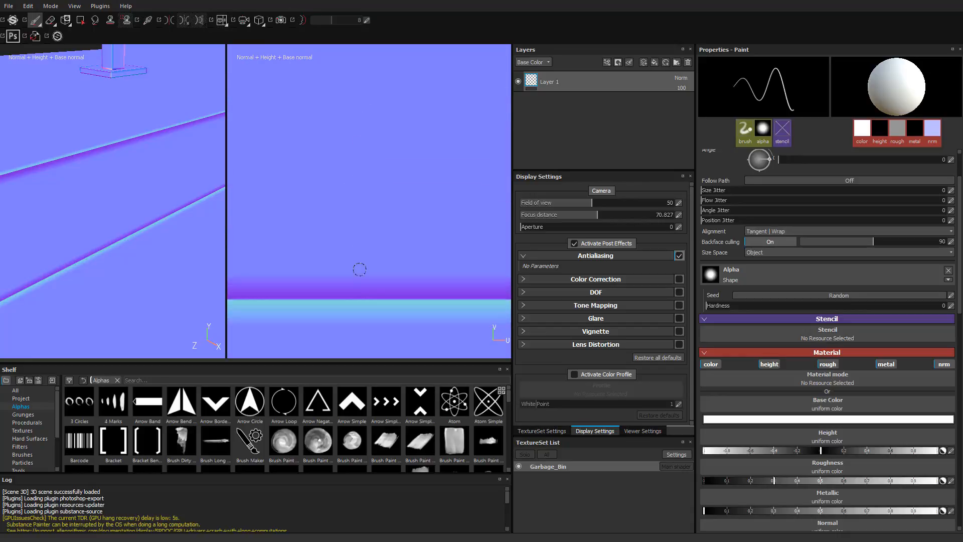
scroll(357, 299, "up", 1)
middle_click_drag(352, 310, 347, 257, "alt")
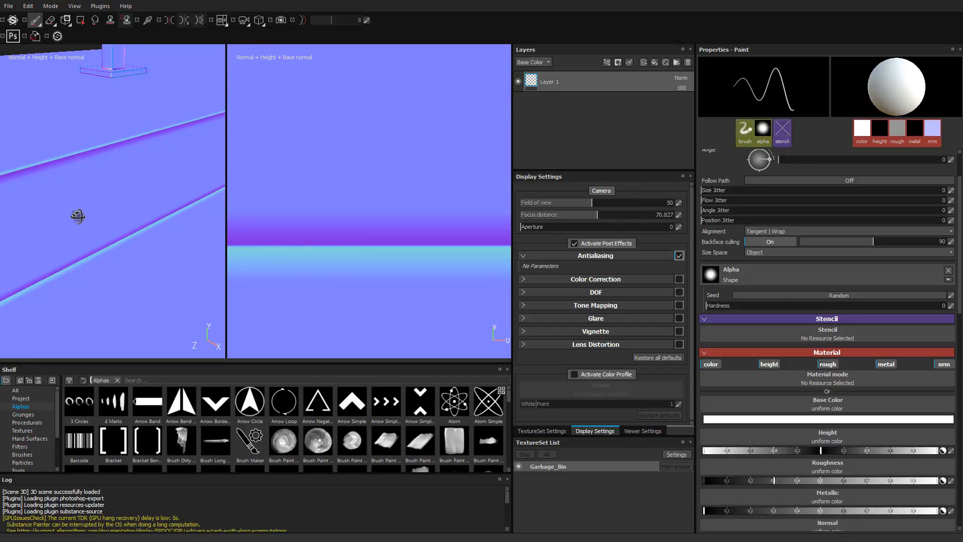
- Return the display to Material and inspect the slab's baked edge under rotated lighting
left_click_drag(77, 216, 145, 215, "alt")
key("m")
right_click_drag(145, 215, 137, 215, "shift")
right_click_drag(137, 214, 484, 241, "alt")
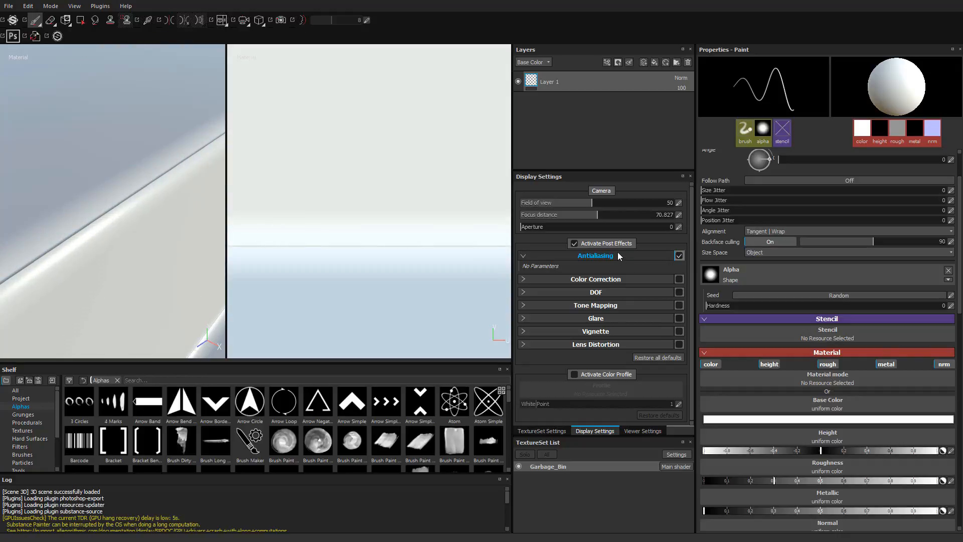
left_click(678, 306)
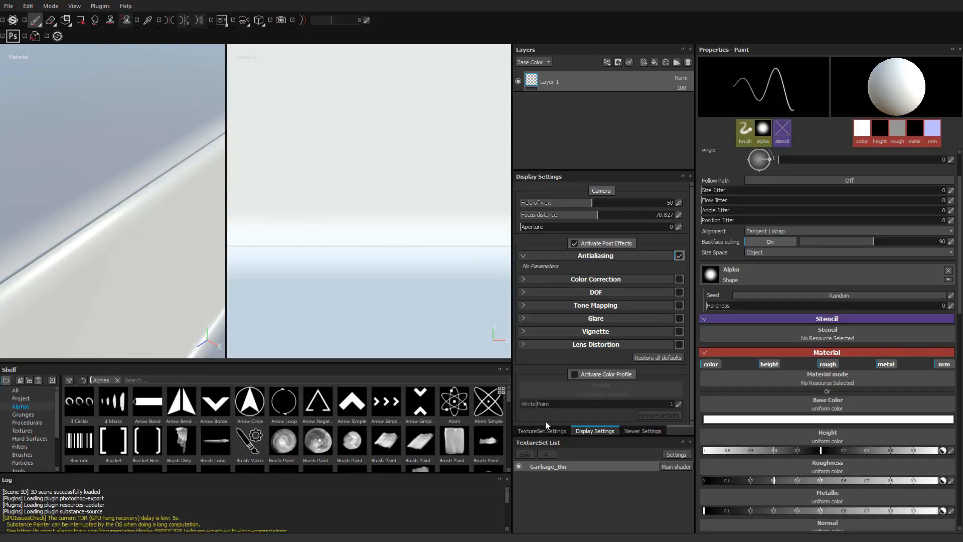
- Open the texture baking settings and set Max Frontal Distance and Max Rear Distance to 0.55
left_click(535, 432)
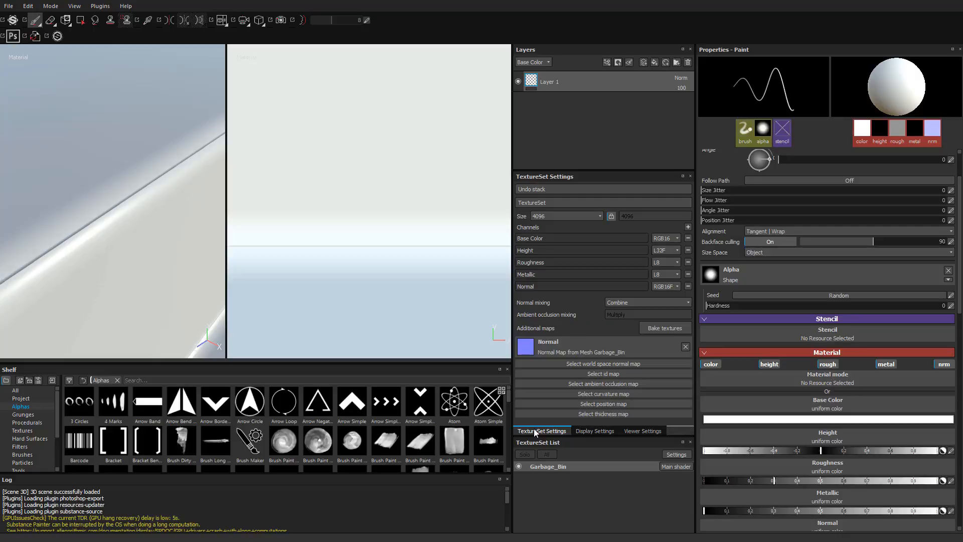
left_click(660, 329)
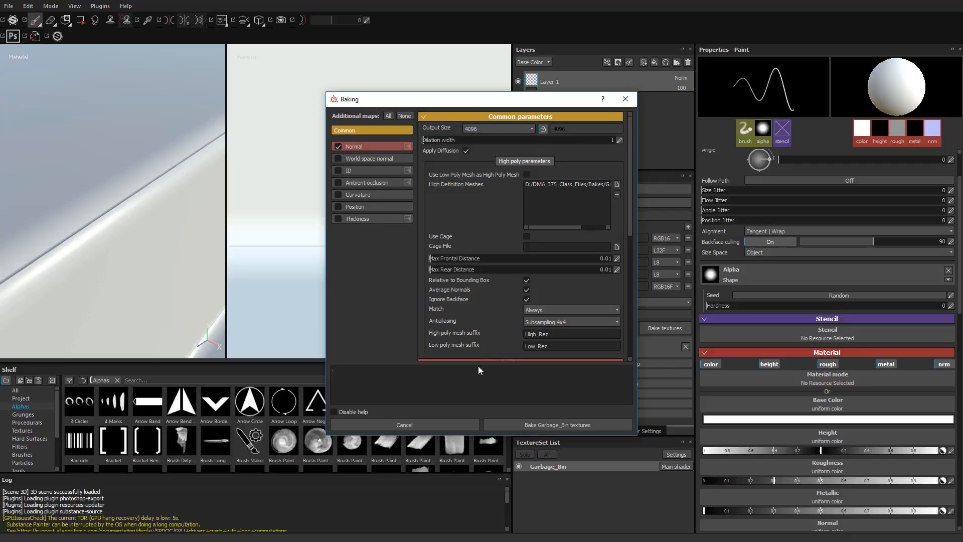
left_click(460, 258)
left_click(491, 260)
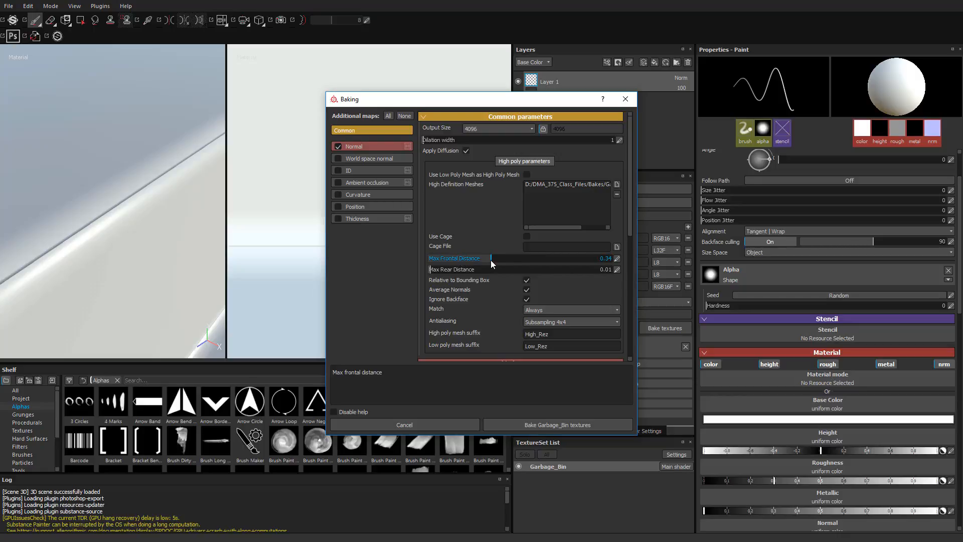
left_click_drag(516, 273, 527, 275)
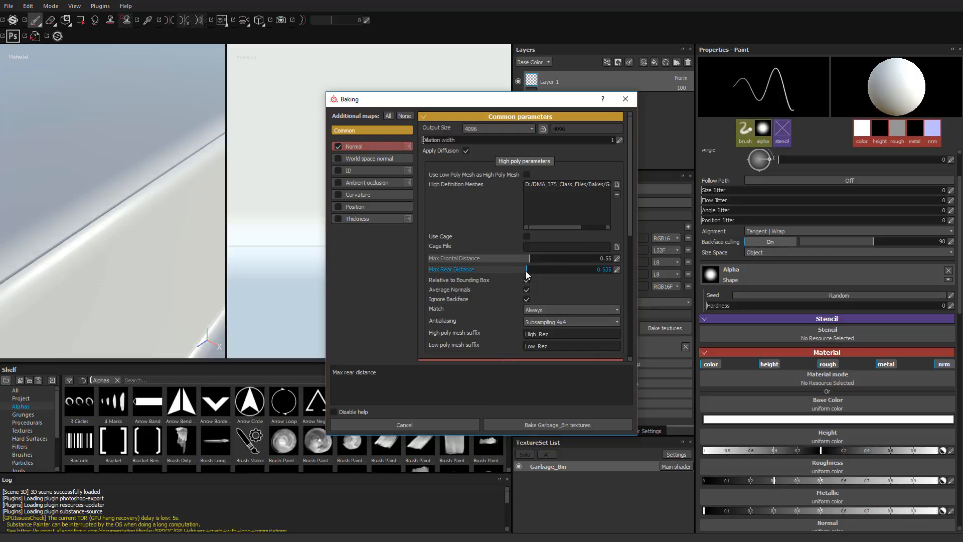
double_click(586, 273)
type(".")
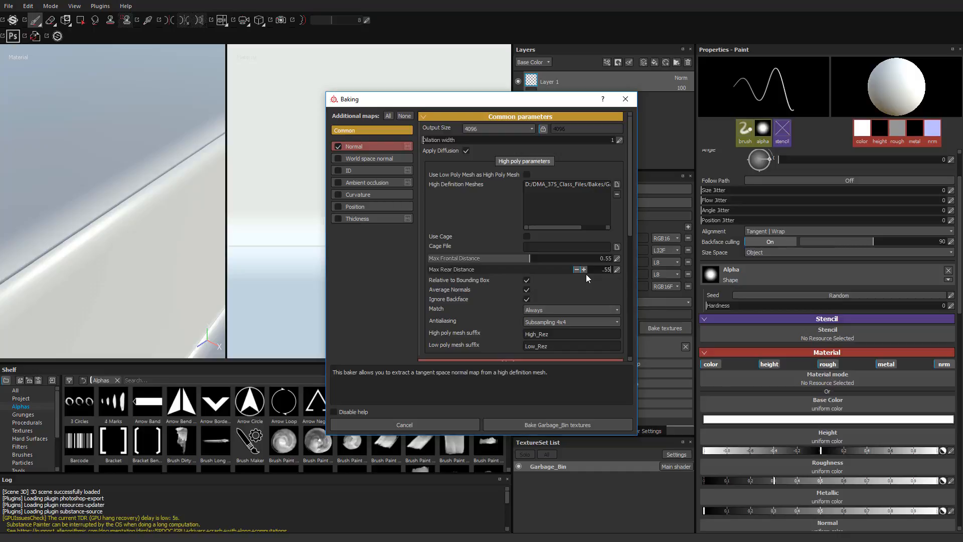
key("Return")
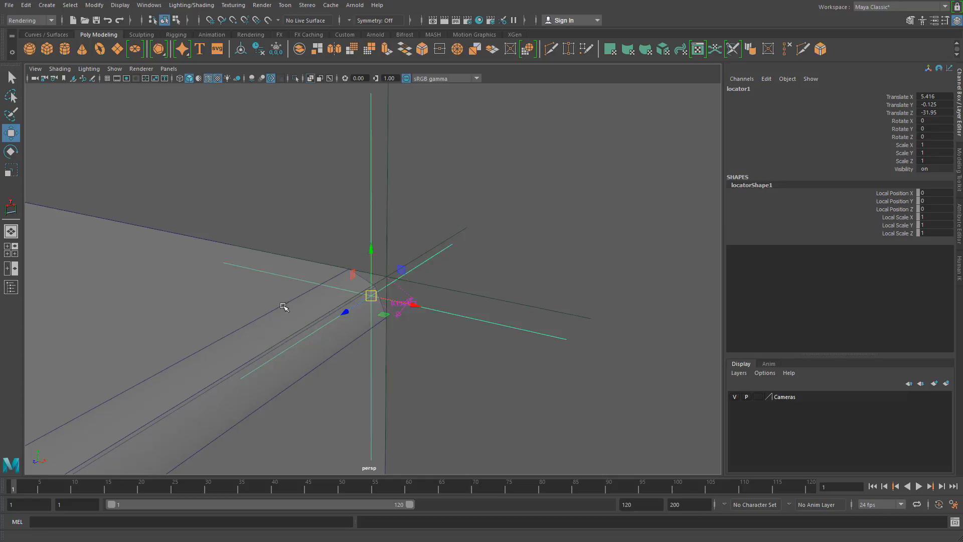
- Switch to Maya and examine the gap between the low-poly corner and the high-poly bevel at the locator
left_click_drag(284, 307, 512, 307, "alt")
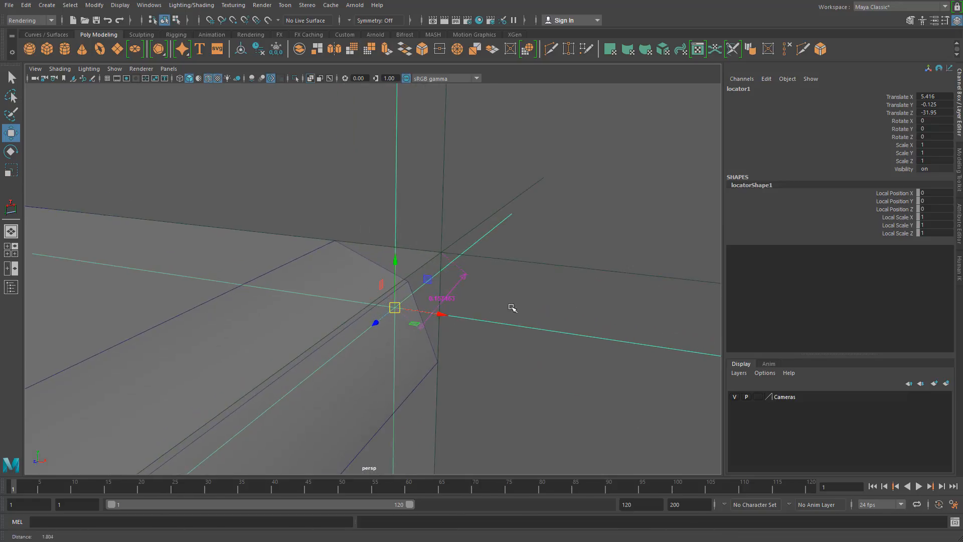
left_click(423, 255)
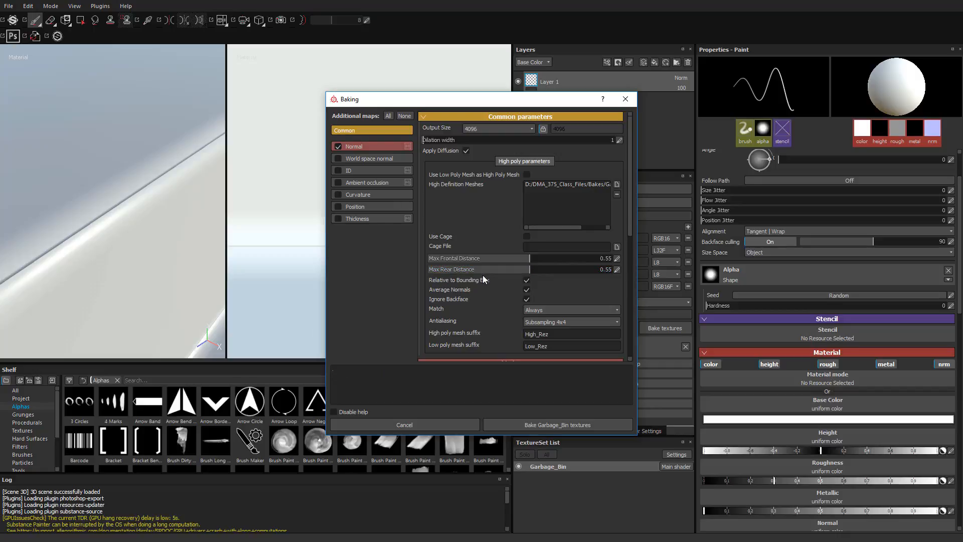
- Set Max Frontal Distance to 0 and bake the Garbage_Bin textures
left_click_drag(529, 260, 393, 265)
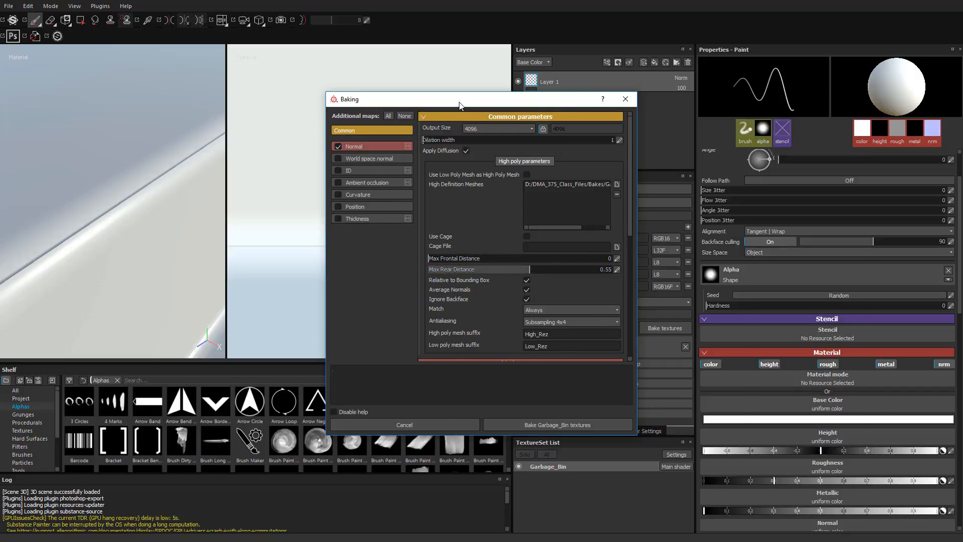
left_click_drag(465, 98, 685, 101)
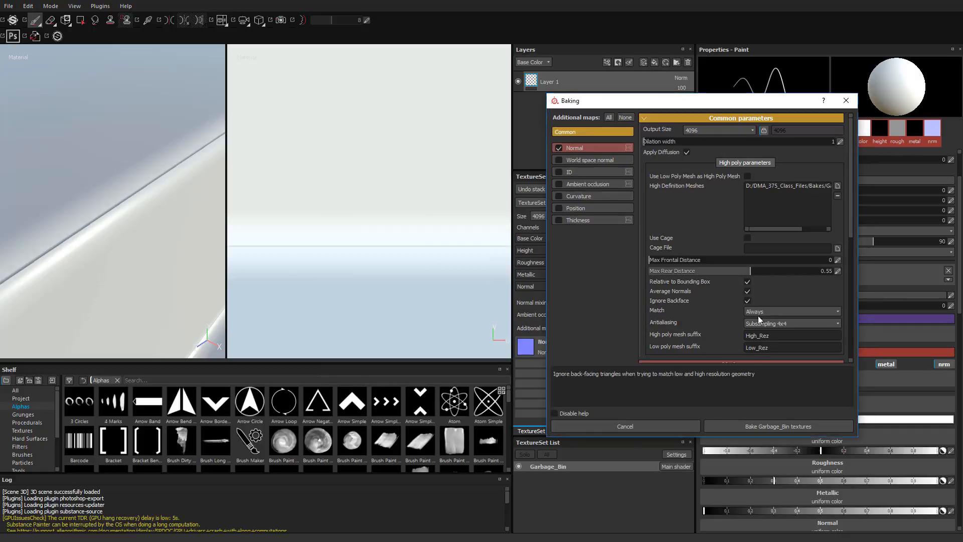
left_click(765, 424)
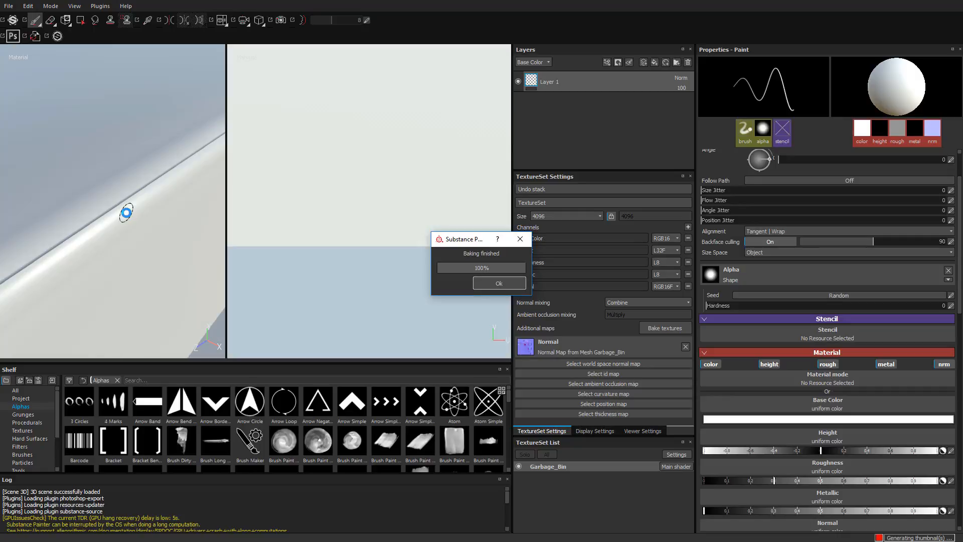
key("Return")
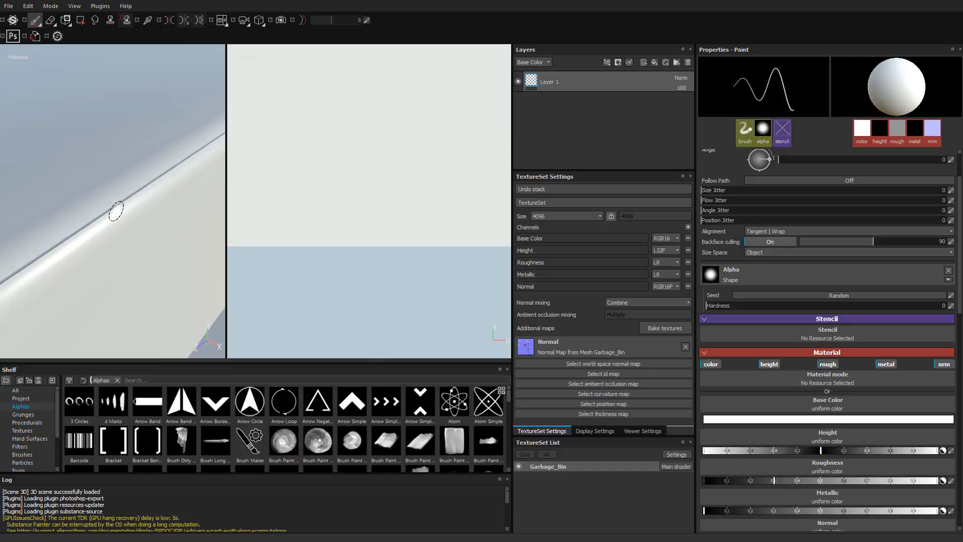
- Inspect the slab's edge from several angles in the bake made without frontal distance
mouse_move(206, 245)
left_mouse_down("alt")
mouse_move(108, 261)
mouse_move(138, 276)
mouse_move(108, 195)
mouse_move(224, 235)
left_mouse_up("alt")
middle_click_drag(137, 246, 75, 199, "alt")
right_click_drag(75, 198, 266, 215, "alt")
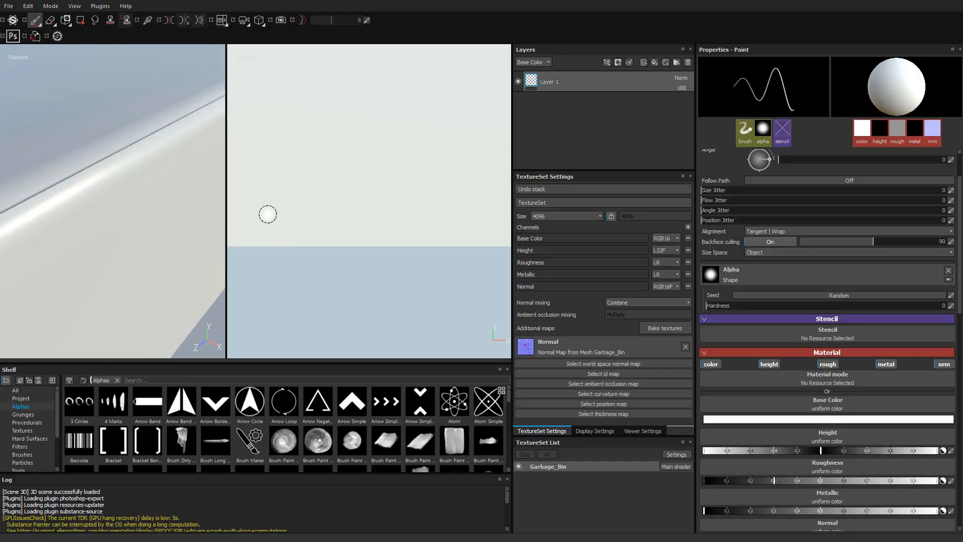
right_click_drag(82, 177, 179, 220, "shift")
middle_click_drag(165, 225, 141, 209, "alt")
- Set Max Frontal Distance to 0.55 and rebake the Garbage_Bin textures
left_click(666, 328)
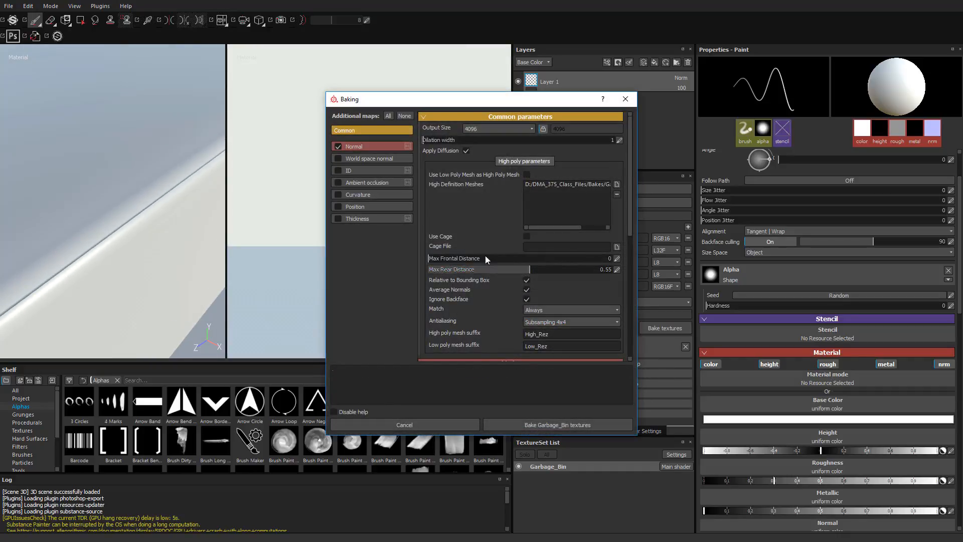
left_click_drag(528, 258, 529, 260)
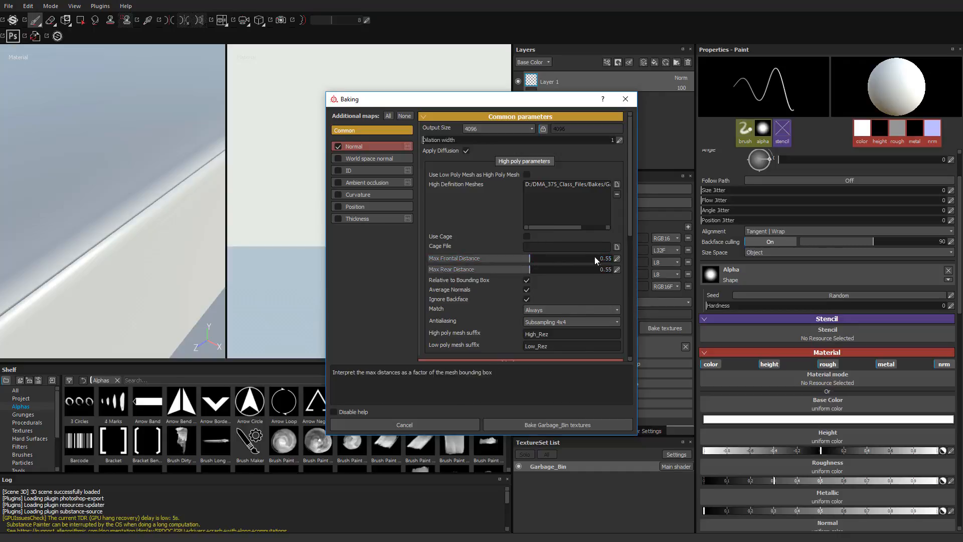
left_click(552, 426)
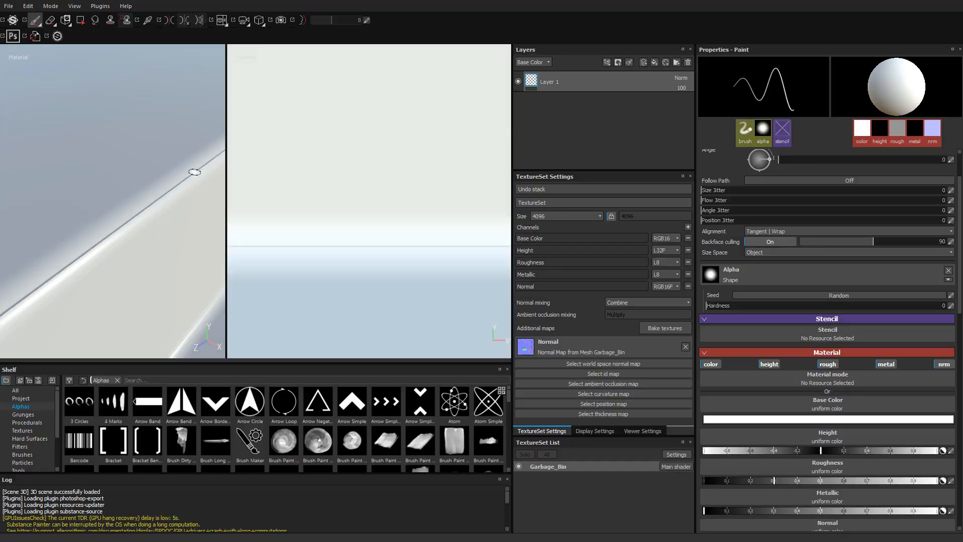
- Inspect the rebaked slab edge and the area around the railing post's base plate
right_click_drag(139, 328, 82, 185, "shift")
left_click_drag(121, 226, 131, 220, "alt")
middle_click_drag(132, 201, 119, 298, "alt")
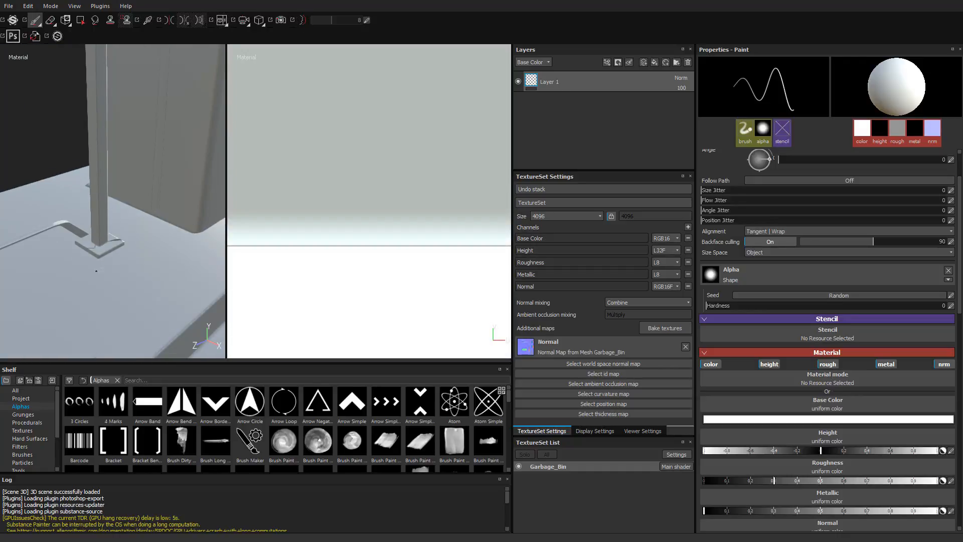
right_click_drag(200, 291, 307, 299, "alt")
middle_click_drag(113, 276, 47, 243, "alt")
right_click_drag(47, 243, 198, 243, "alt")
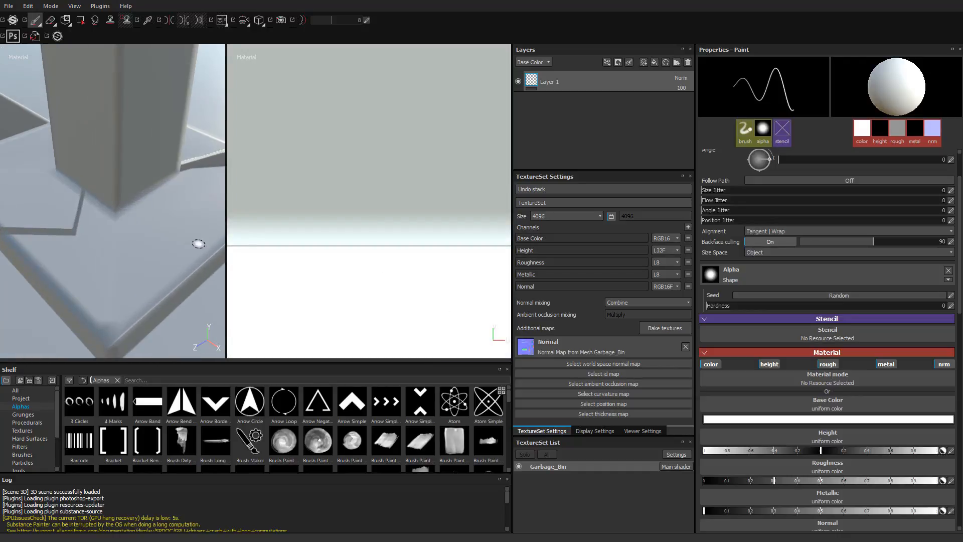
- Examine the projection artifacts around the railing post and base plate up close from several angles
middle_click_drag(166, 253, 52, 282, "alt")
right_click_drag(52, 282, 203, 251, "alt")
left_click_drag(202, 251, 165, 258, "alt")
middle_click_drag(165, 258, 114, 246, "alt")
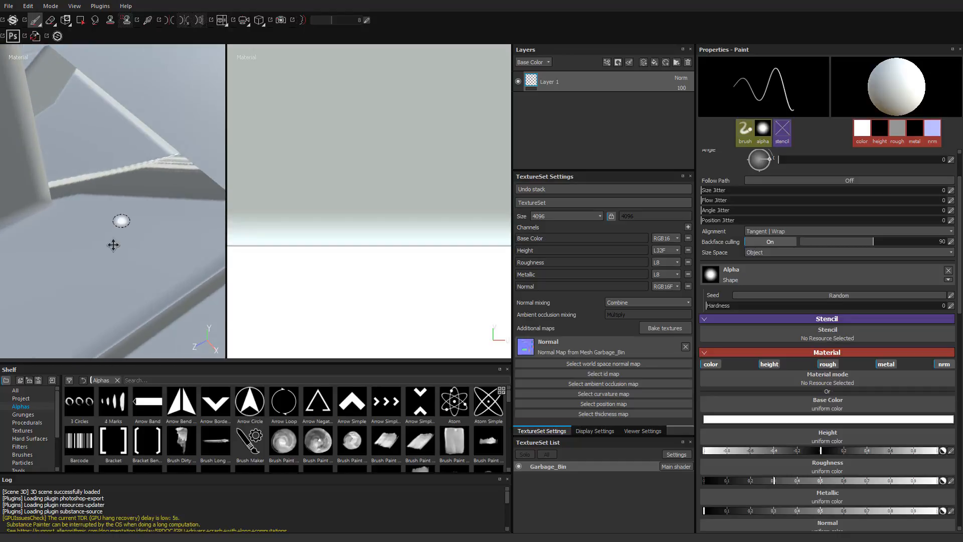
right_click_drag(114, 245, 85, 237, "alt")
middle_click_drag(85, 237, 95, 239, "alt")
right_click_drag(95, 238, 20, 241, "shift")
left_click_drag(85, 238, 128, 243, "alt")
right_click_drag(128, 243, 52, 230, "alt")
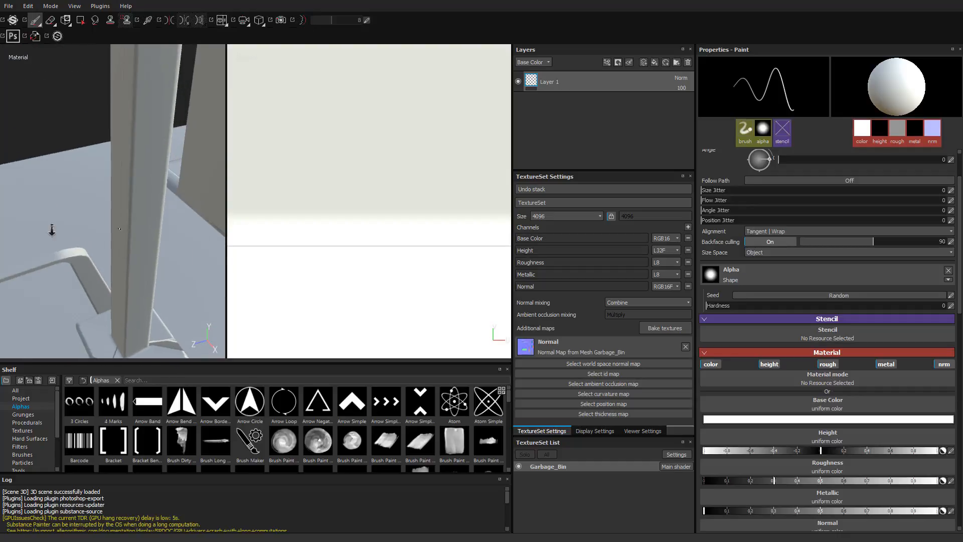
- Inspect the rebaked bin body, its flap and its vertical panel seam from several angles
middle_click_drag(91, 216, 129, 279, "alt")
right_click_drag(129, 279, 60, 261, "alt")
middle_click_drag(190, 241, 83, 251, "alt")
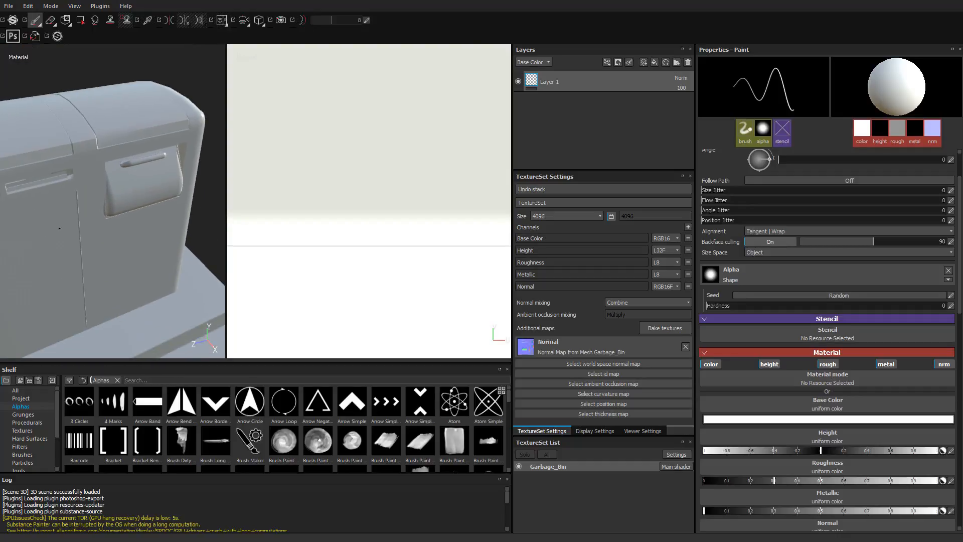
right_click_drag(83, 251, 161, 256, "alt")
left_click_drag(155, 226, 71, 204, "alt")
right_click_drag(70, 205, 164, 215, "alt")
left_click_drag(164, 216, 209, 224, "alt")
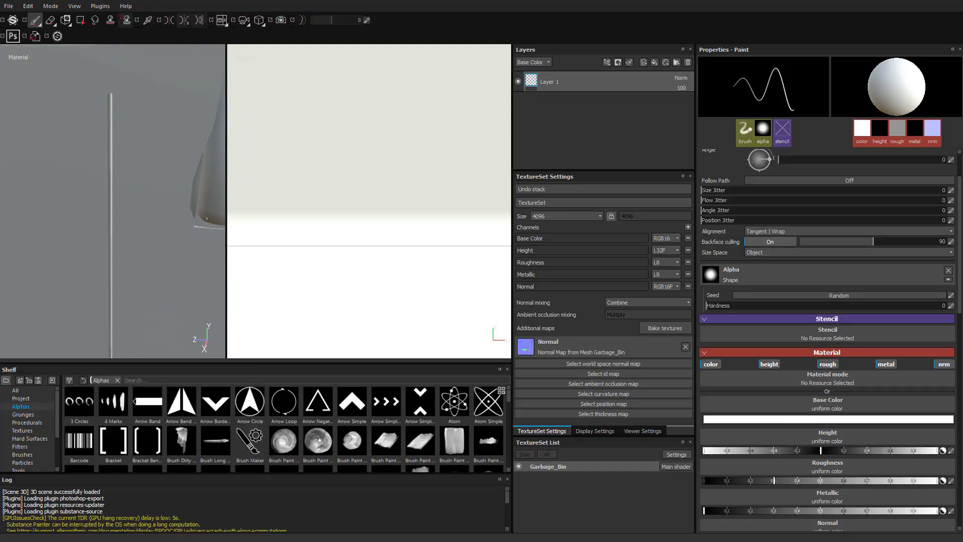
- Examine the rebaked flap on the bin's side up close, including its lower corner and handle
middle_click_drag(210, 223, 120, 259, "alt")
left_click_drag(120, 259, 150, 236, "alt")
right_click_drag(90, 171, 114, 174, "alt")
middle_click_drag(114, 174, 150, 228, "alt")
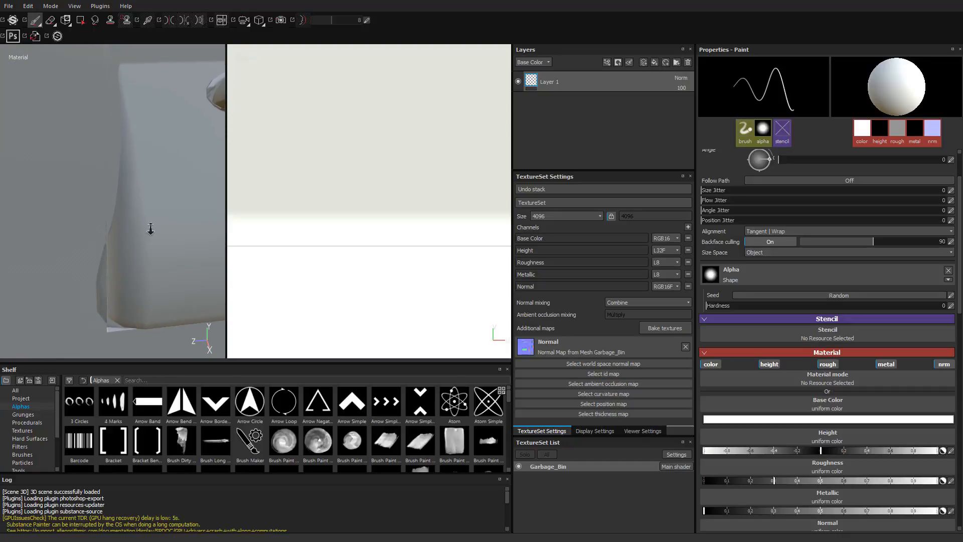
left_click_drag(151, 227, 124, 174, "alt")
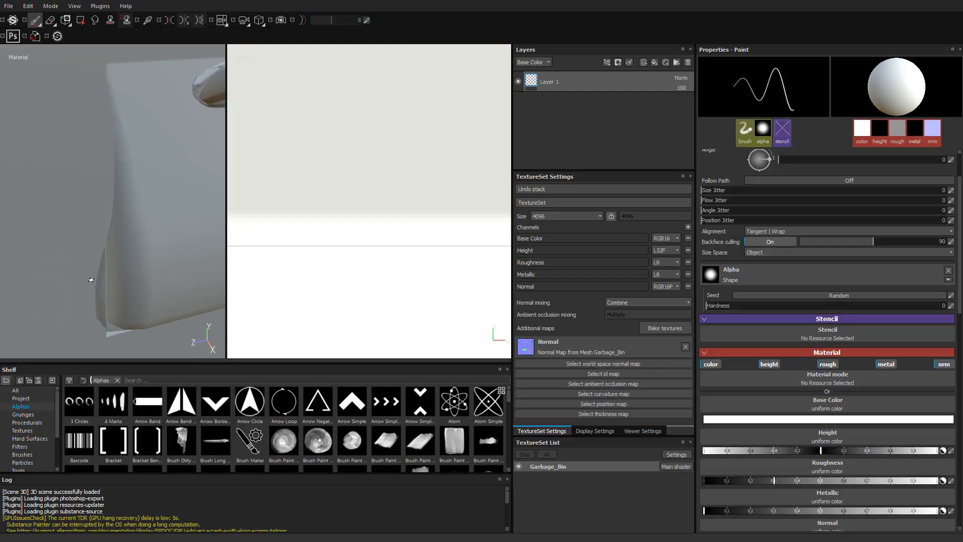
left_click_drag(179, 235, 151, 187, "alt")
mouse_move(152, 186)
right_mouse_down("shift")
mouse_move(49, 169)
mouse_move(142, 182)
right_mouse_up("shift")
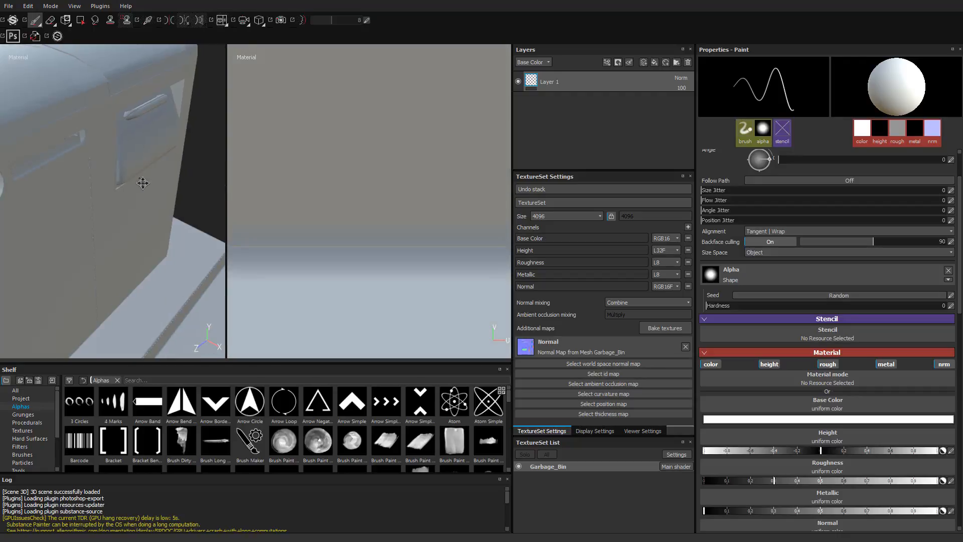
- Inspect the railing, its base plate and the railing shape projected onto the bin's side from several angles
left_click_drag(142, 183, 179, 221, "alt")
right_click_drag(179, 222, 50, 244, "alt")
left_click_drag(51, 243, 82, 256, "alt")
middle_click_drag(83, 256, 130, 108, "alt")
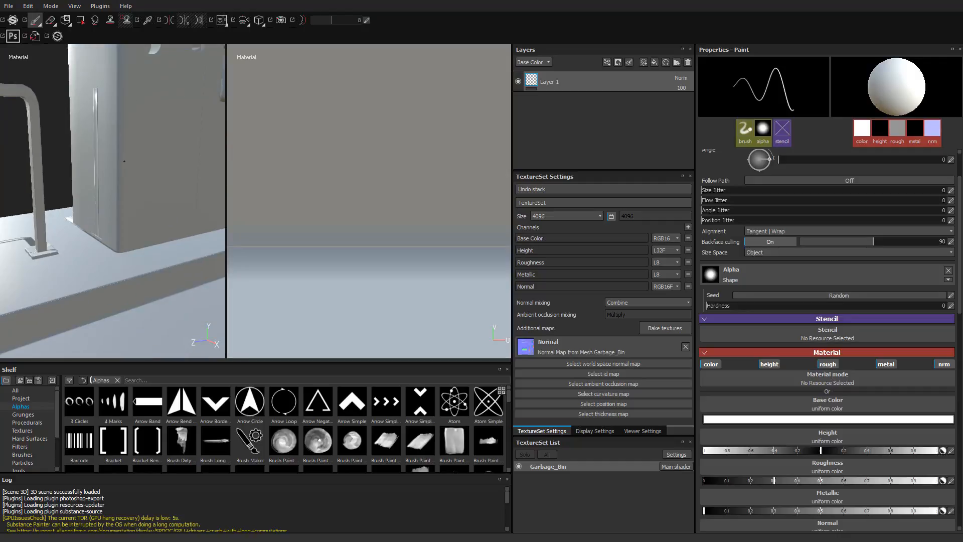
middle_click_drag(153, 271, 173, 168, "alt")
left_click_drag(173, 168, 107, 201, "alt")
right_click_drag(107, 201, 165, 247, "alt")
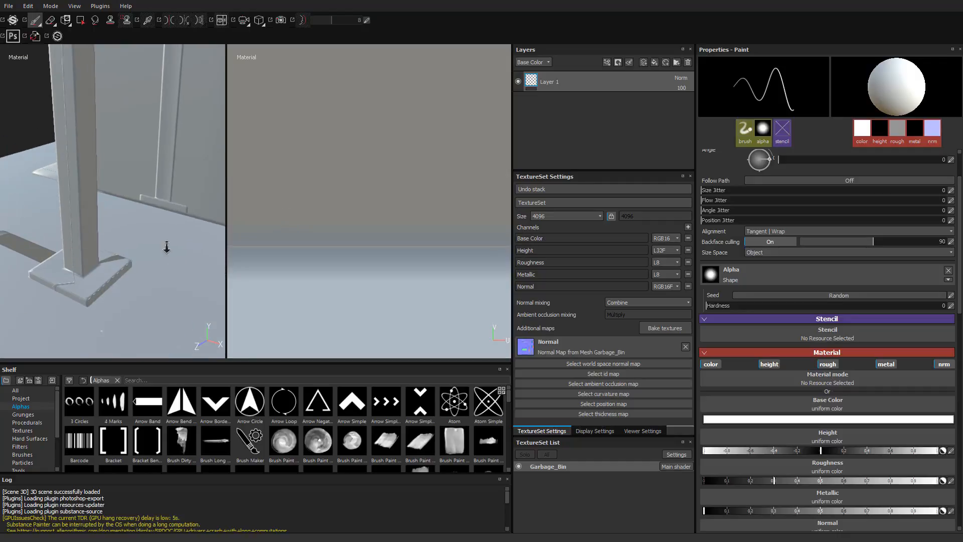
left_click_drag(165, 247, 113, 230, "alt")
middle_click_drag(112, 230, 125, 332, "alt")
right_click_drag(125, 332, 82, 193, "alt")
left_click_drag(81, 193, 125, 212, "alt")
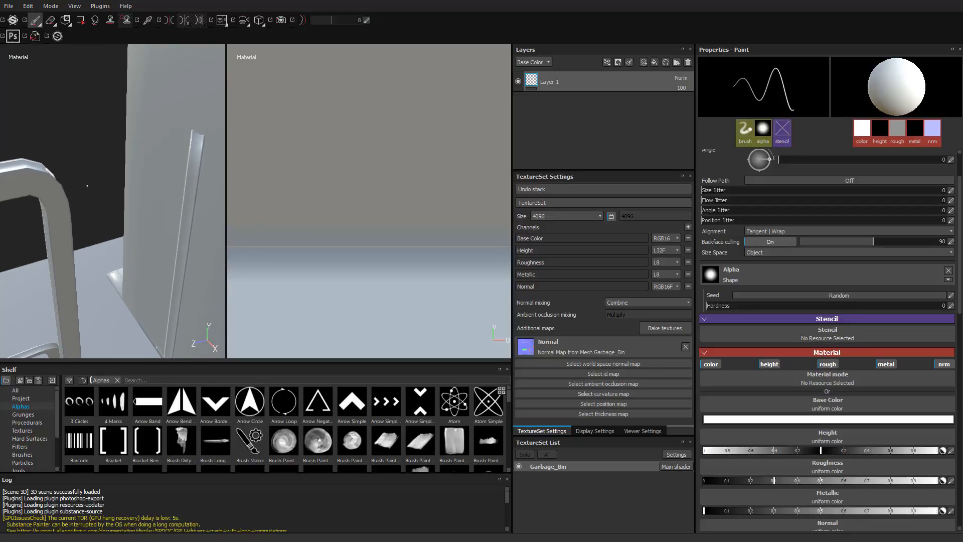
left_click_drag(86, 185, 155, 223, "alt")
left_click_drag(108, 194, 68, 206, "alt")
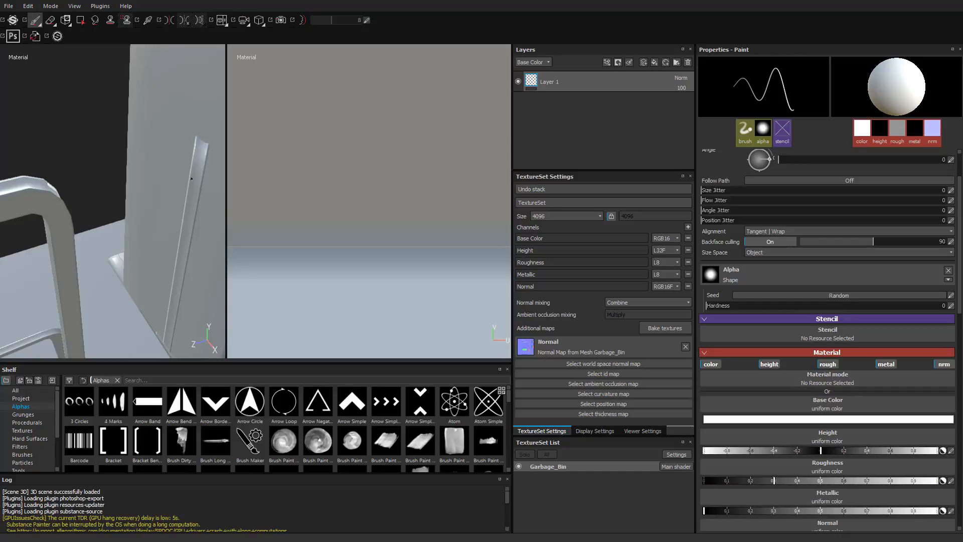
left_click_drag(176, 189, 158, 199, "alt")
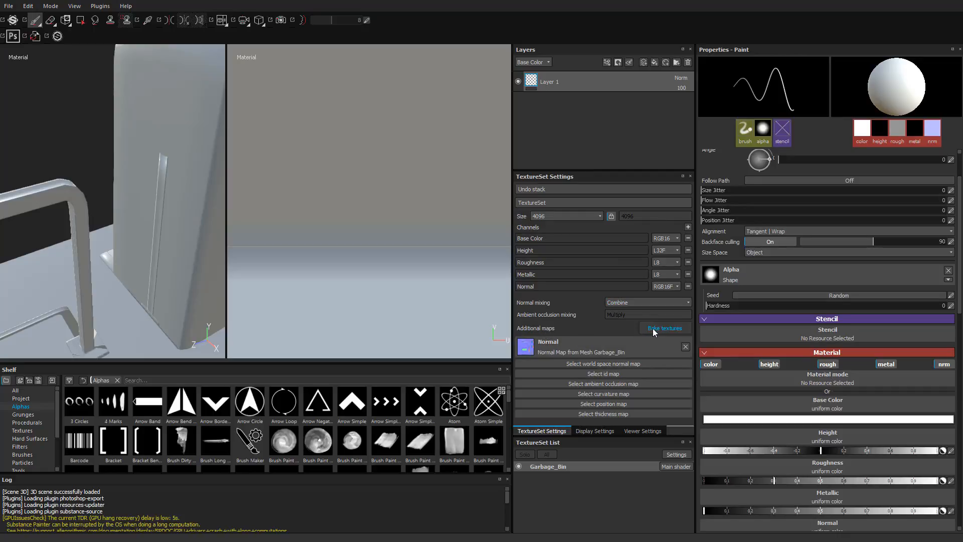
- Open the texture baking settings and set both Max Frontal Distance and Max Rear Distance to 0.001
left_click(673, 329)
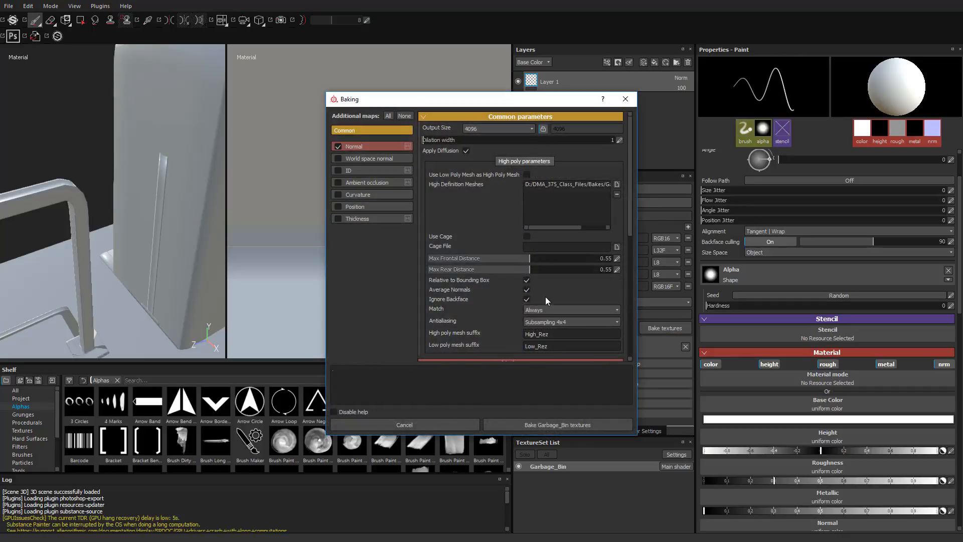
left_click(576, 259)
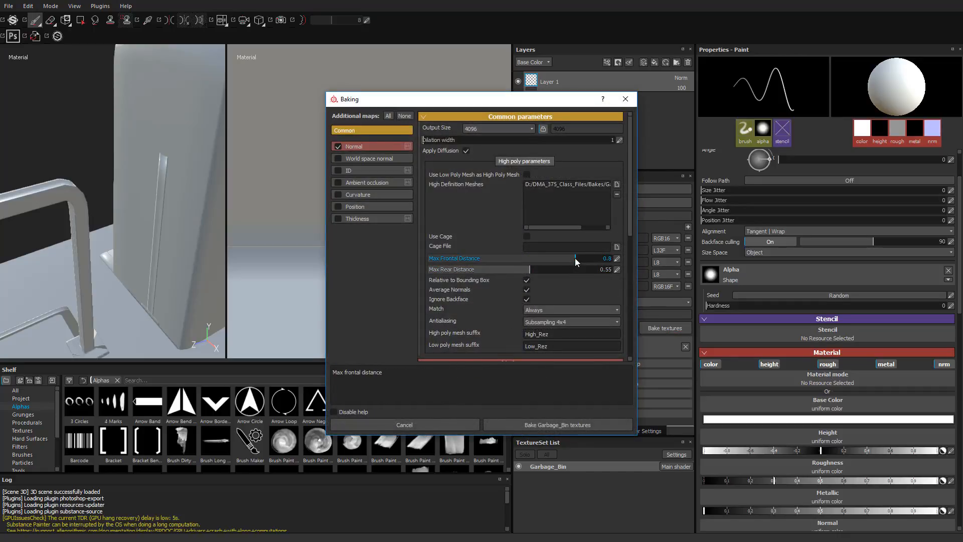
left_click_drag(568, 260, 456, 260)
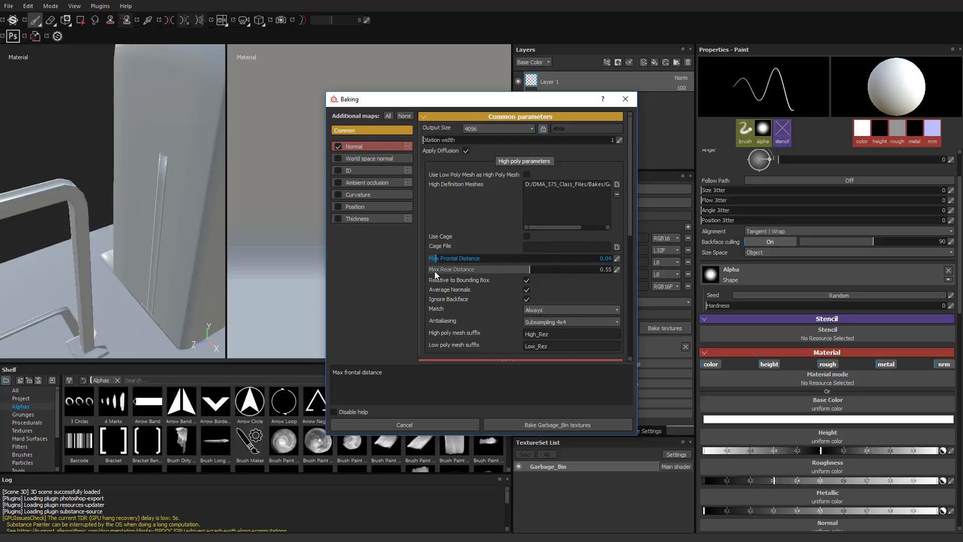
double_click(446, 260)
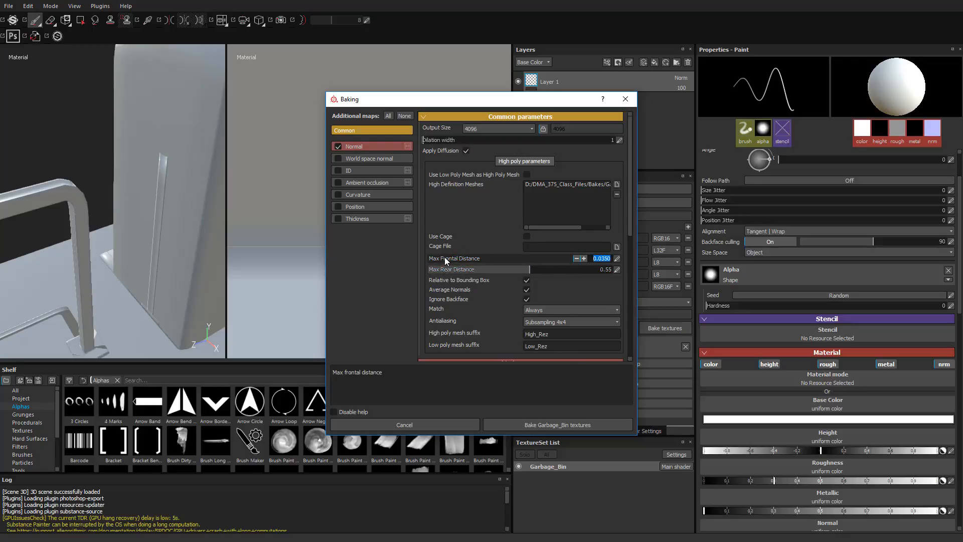
type("0.001")
key("Return")
left_click(483, 269)
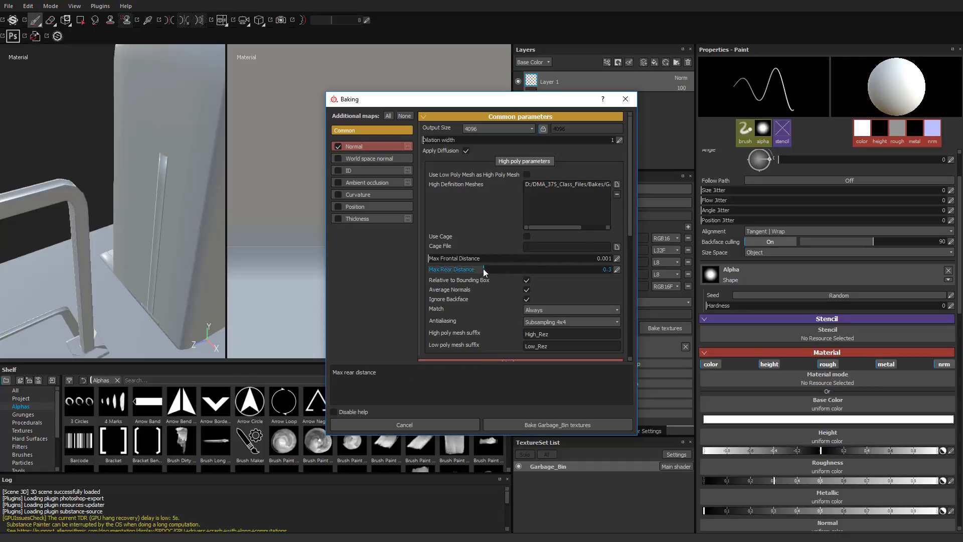
double_click(483, 269)
type("0.001")
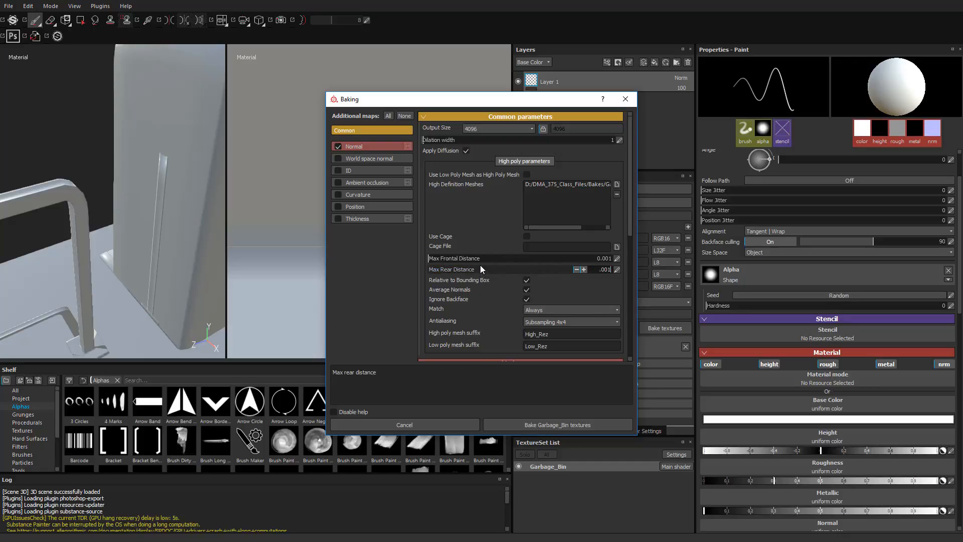
key("Return")
- Set Max Frontal Distance and Max Rear Distance to 0.01 and bake the Garbage_Bin textures
double_click(547, 260)
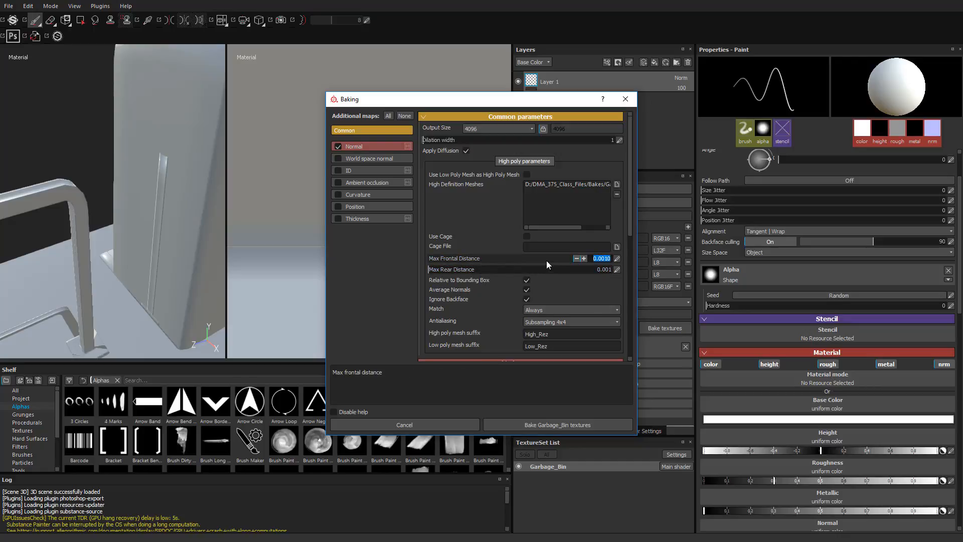
type("0.01")
key("Return")
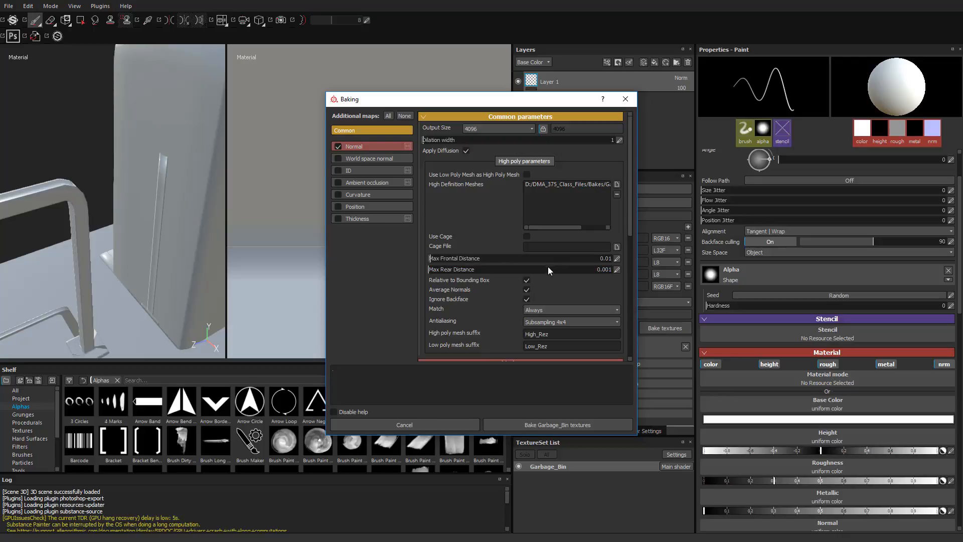
double_click(548, 269)
type(".01")
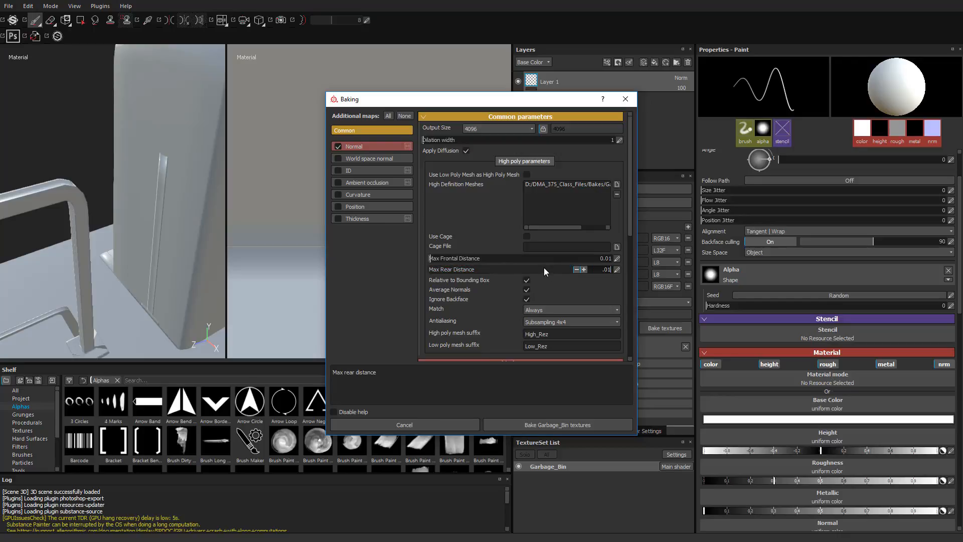
type("4")
key("Return")
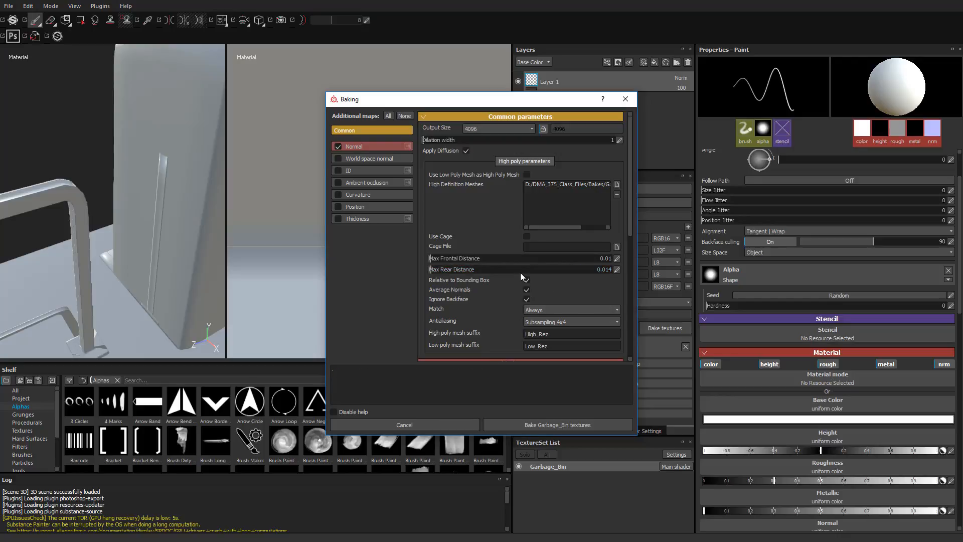
type(".01")
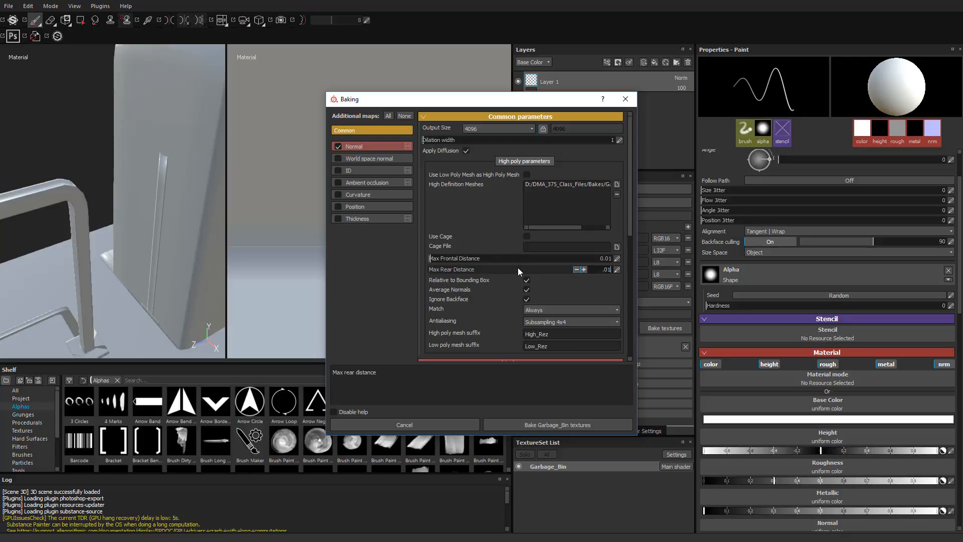
key("Return")
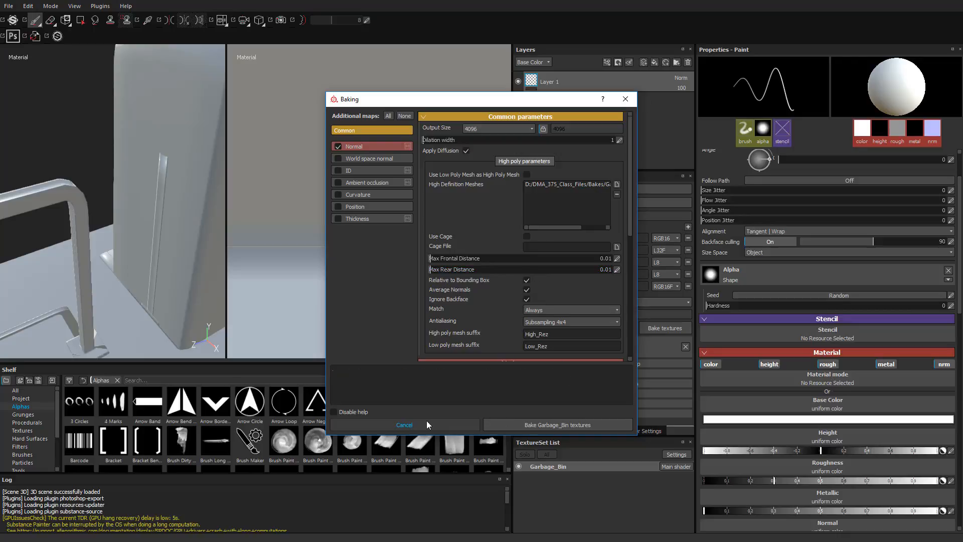
left_click(543, 426)
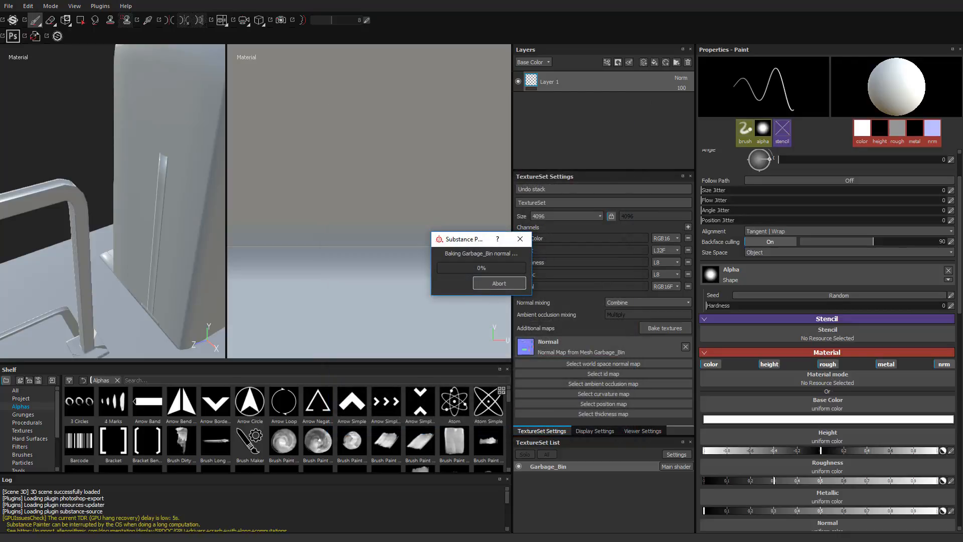
- Inspect the new bake around the railing and along the slab's beveled edges
left_click_drag(150, 201, 200, 165, "alt")
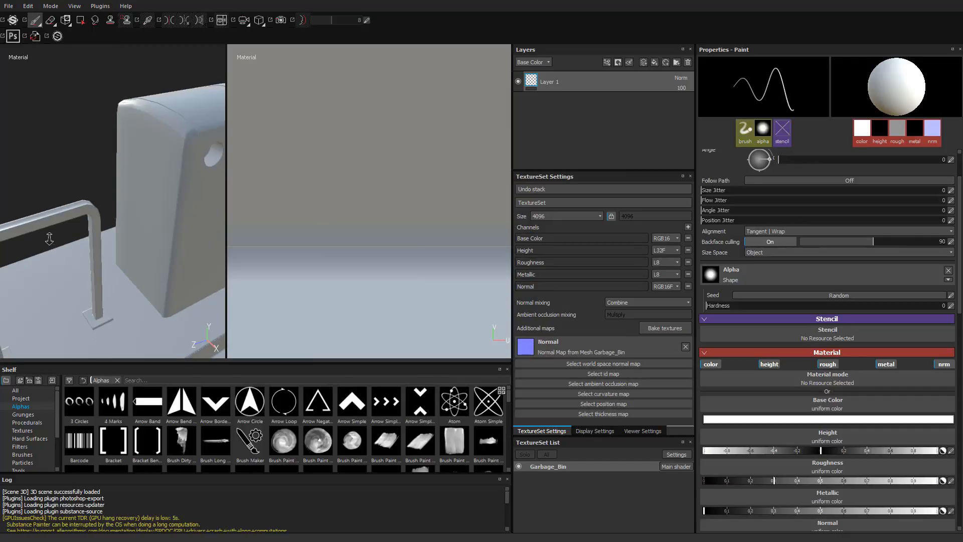
middle_click_drag(130, 271, 125, 161, "alt")
left_click_drag(125, 161, 96, 175, "alt")
middle_click_drag(101, 221, 109, 270, "alt")
right_click_drag(109, 270, 475, 271, "alt")
middle_click_drag(116, 217, 125, 281, "alt")
right_click_drag(125, 281, 176, 254, "shift")
left_click_drag(112, 223, 158, 194, "alt")
middle_click_drag(157, 194, 122, 258, "alt")
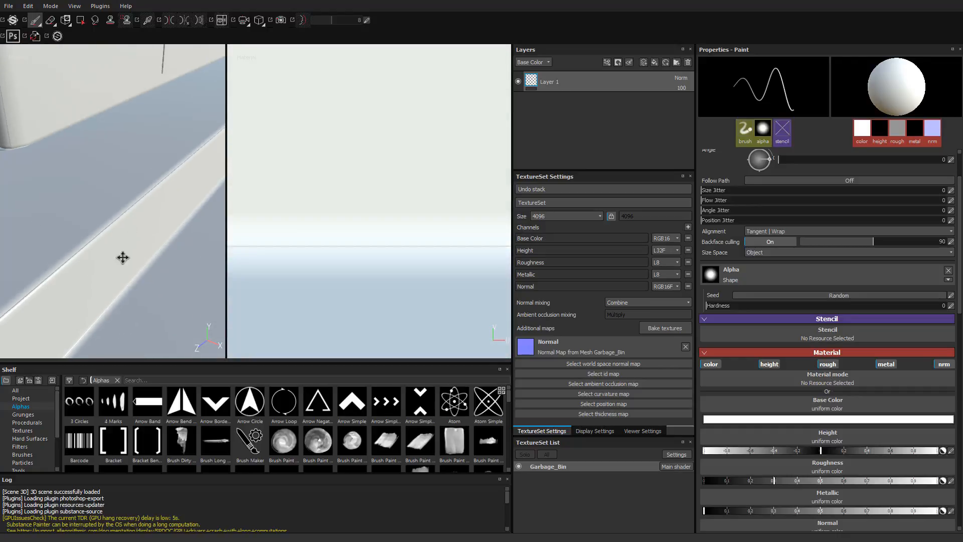
right_click_drag(122, 257, 202, 209, "alt")
middle_click_drag(202, 209, 110, 238, "alt")
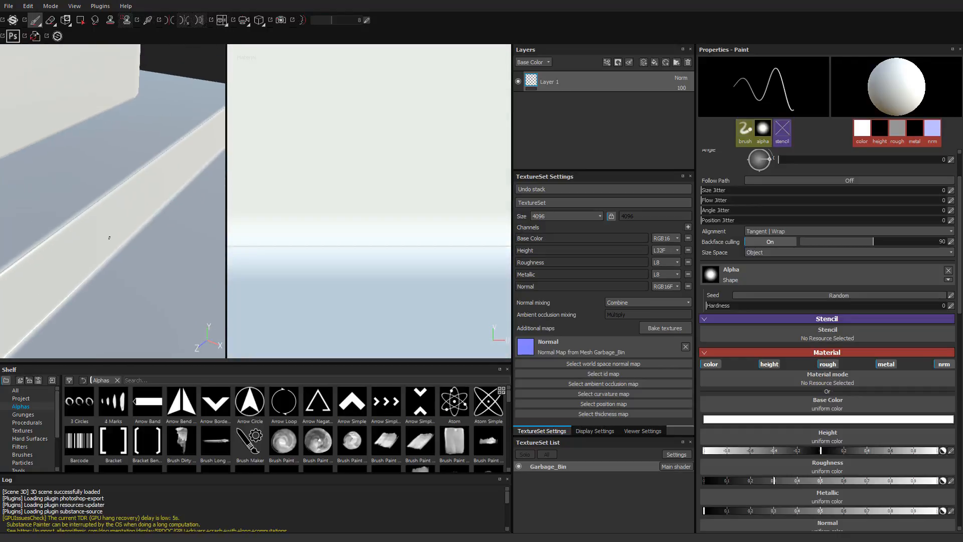
left_click_drag(109, 237, 104, 227, "alt")
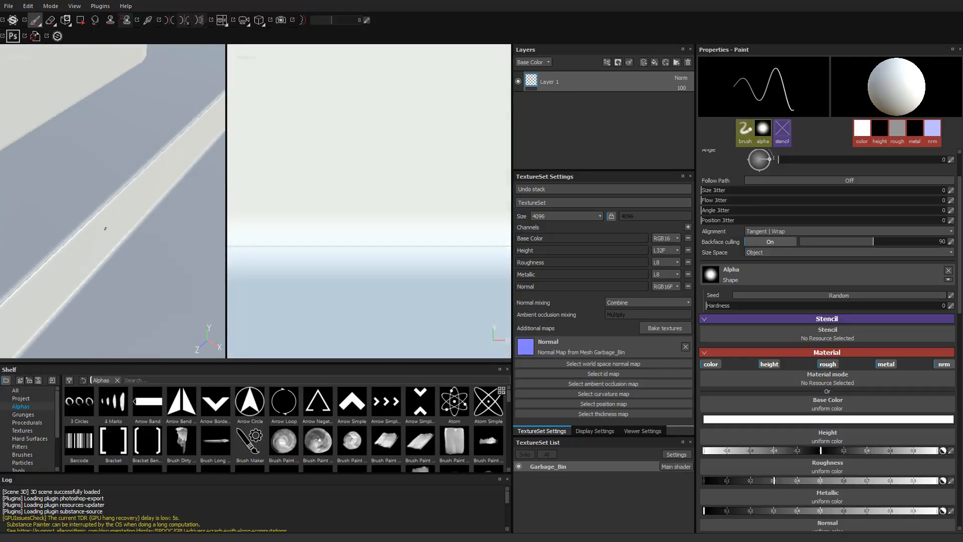
right_click_drag(105, 227, 1, 238, "shift")
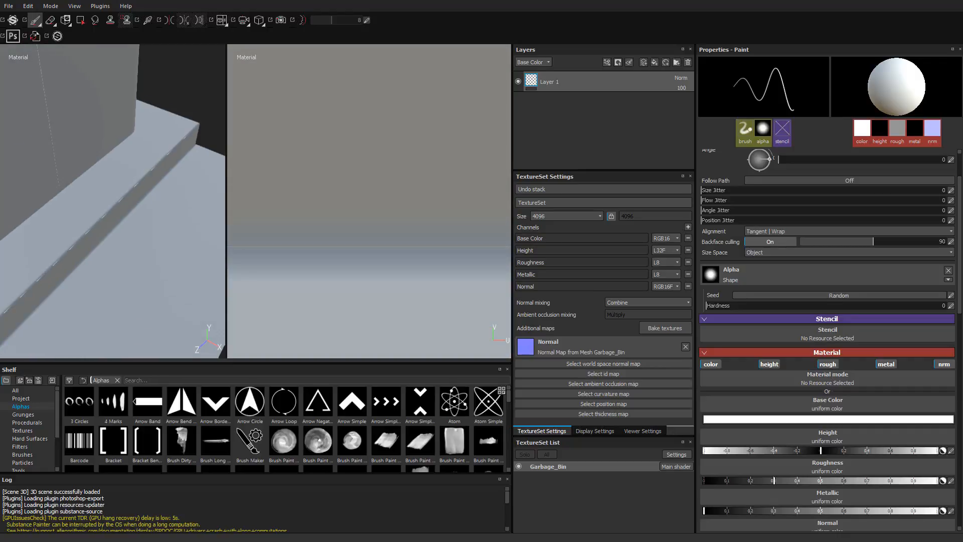
middle_click_drag(2, 237, 81, 211, "alt")
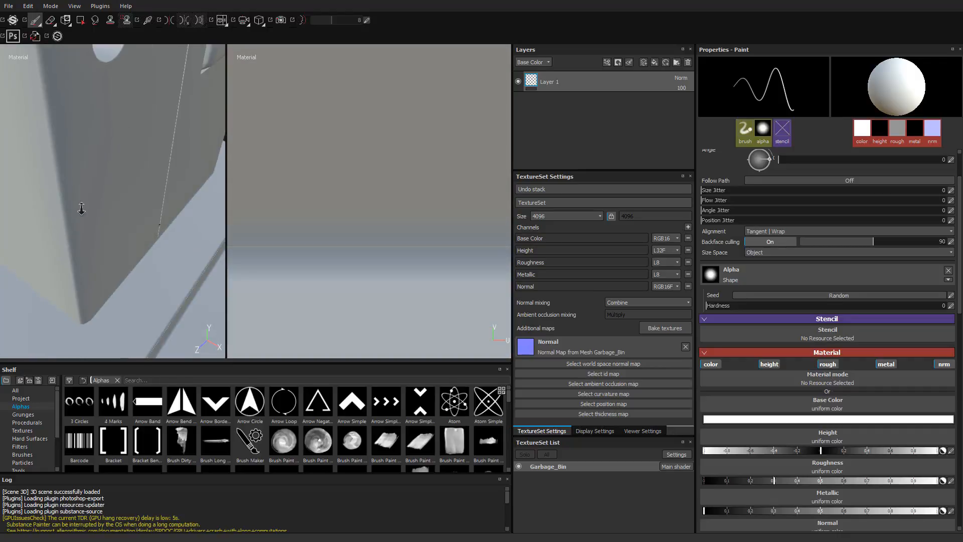
- Examine the new bake on the bin body, its flap corners, vertical seam and slot from several angles
left_click_drag(82, 210, 82, 157, "alt")
right_click_drag(83, 156, 52, 151, "alt")
middle_click_drag(52, 162, 55, 215, "alt")
right_click_drag(91, 185, 326, 215, "alt")
left_click_drag(113, 216, 67, 235, "alt")
mouse_move(67, 234)
right_mouse_down("alt")
mouse_move(123, 195)
mouse_move(123, 213)
mouse_move(85, 231)
right_mouse_up("alt")
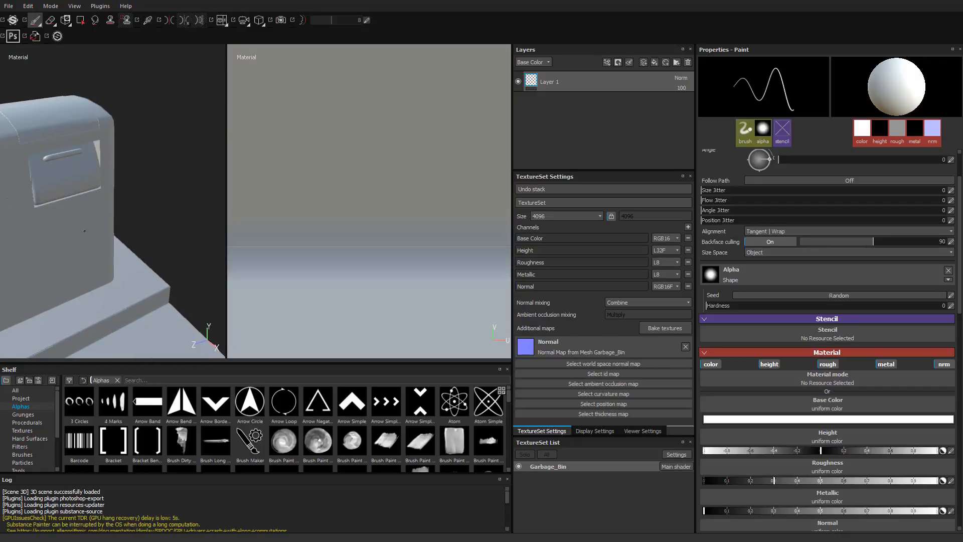
left_click_drag(85, 231, 20, 215, "alt")
right_click_drag(20, 215, 230, 231, "alt")
middle_click_drag(230, 231, 57, 191, "alt")
left_click_drag(56, 192, 119, 138, "alt")
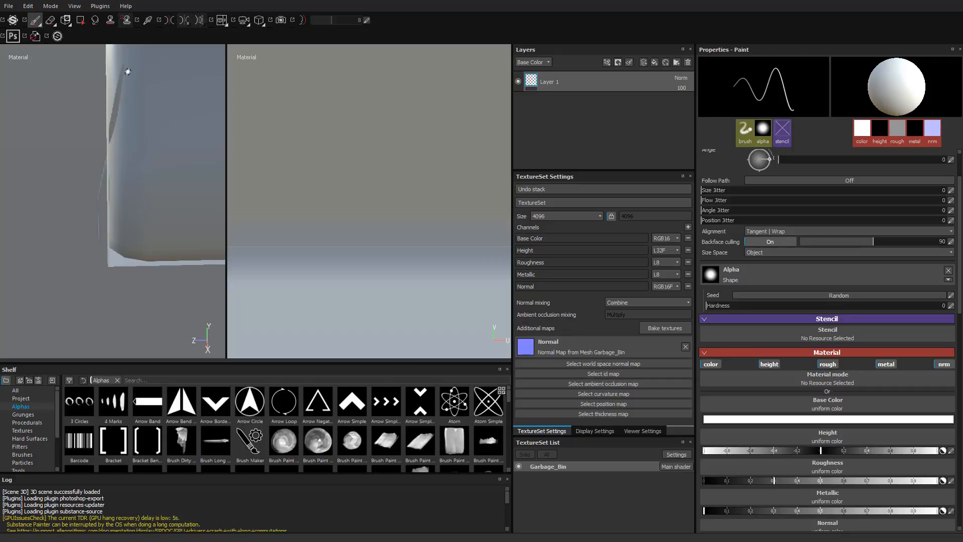
left_click_drag(118, 110, 103, 160, "alt")
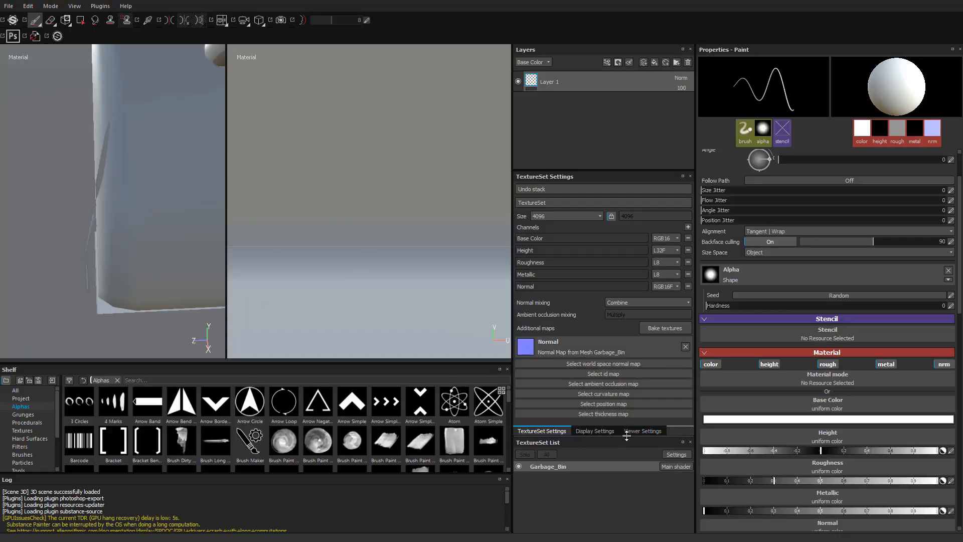
scroll(214, 256, "down", 5)
left_click_drag(168, 183, 210, 198, "alt")
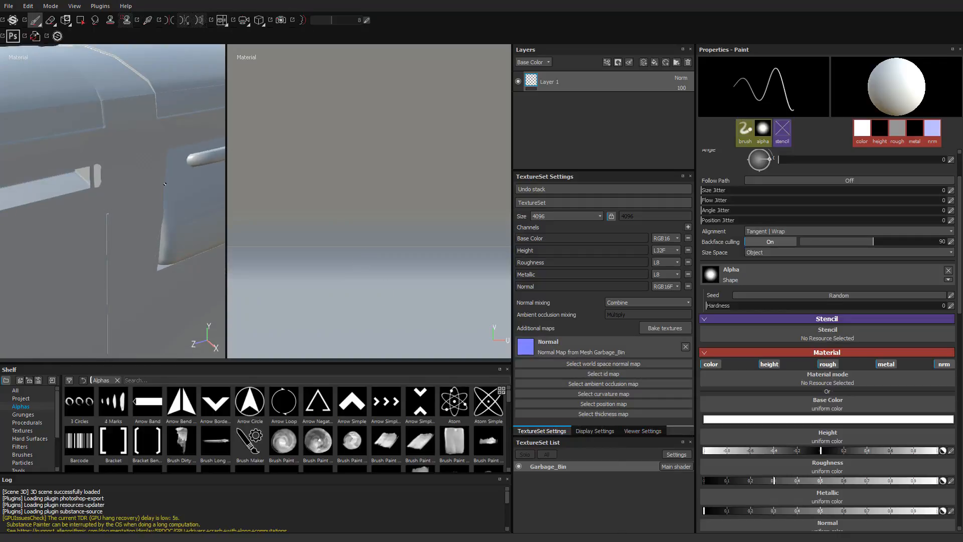
left_click_drag(82, 203, 132, 197, "alt")
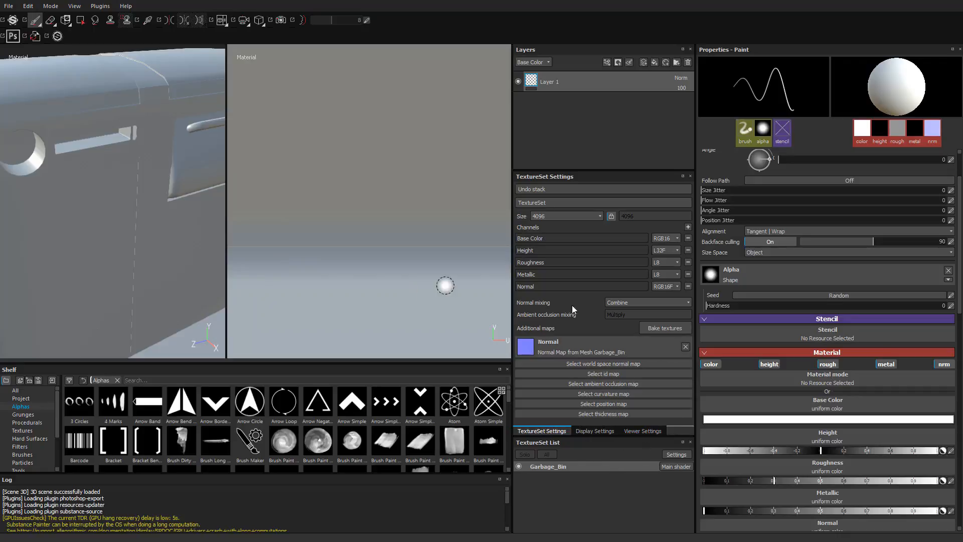
- Open the texture baking settings and set the high-to-low-poly matching method to By Mesh Name
left_click(675, 330)
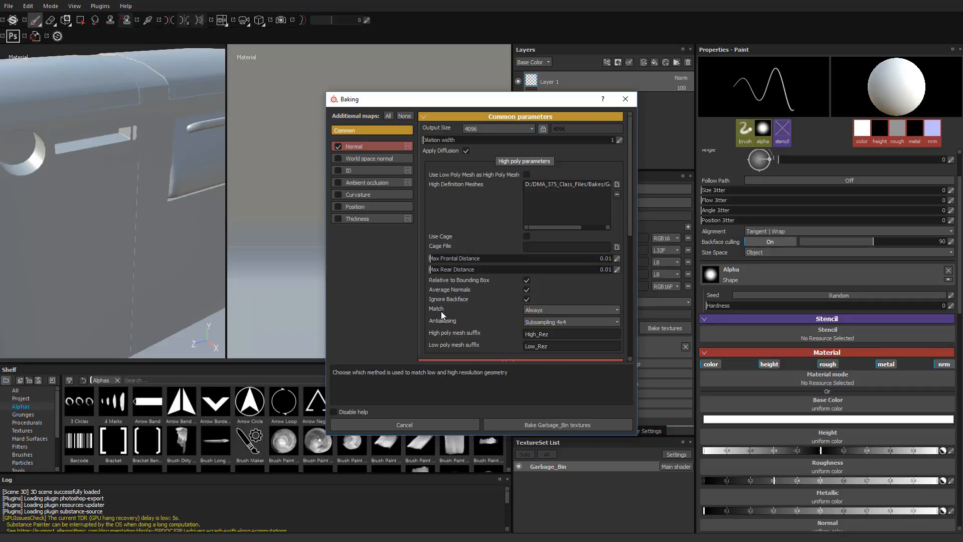
left_click(544, 309)
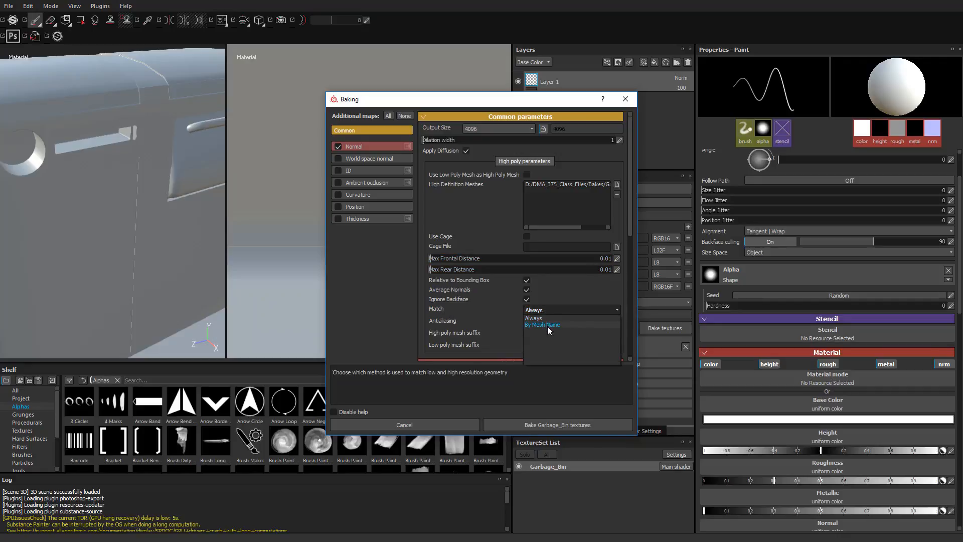
left_click(547, 325)
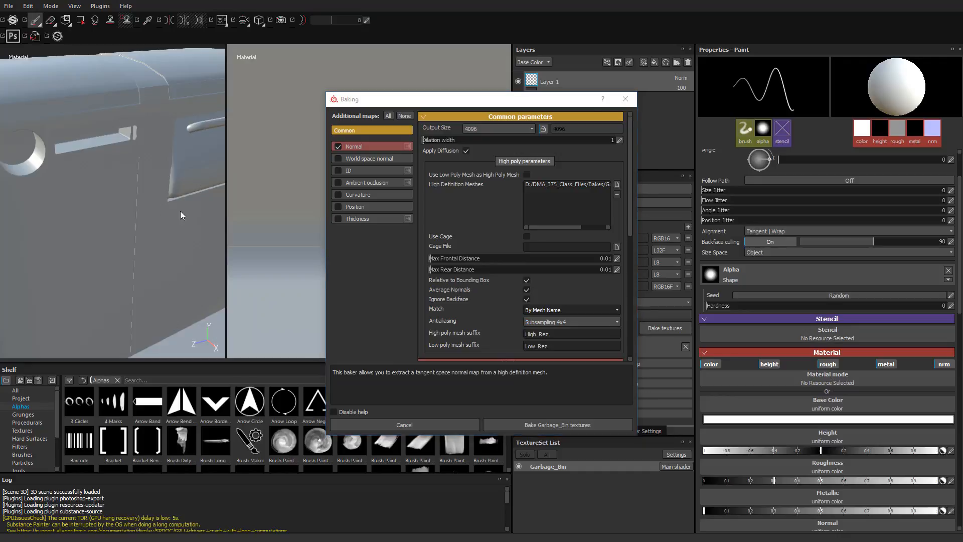
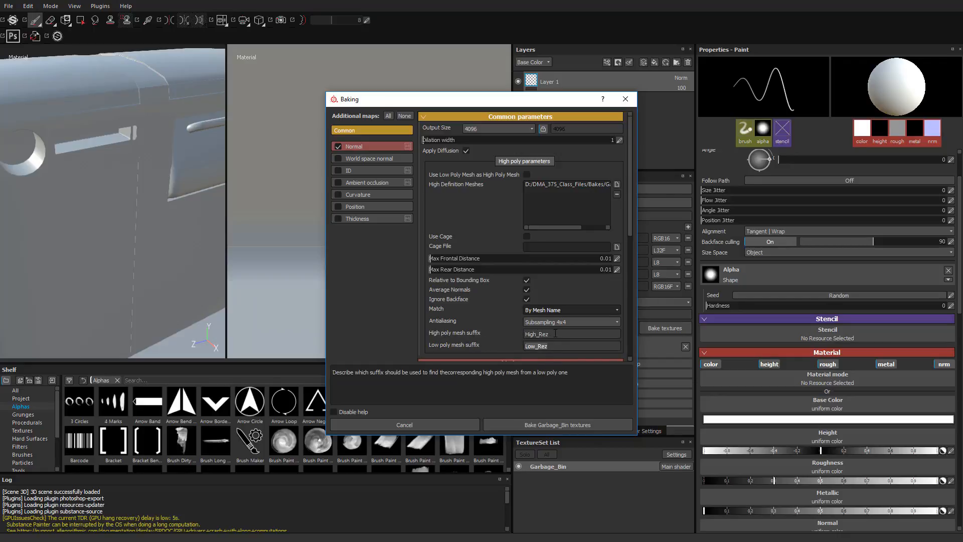
- Bake the Garbage_Bin textures with By Mesh Name matching
left_click(546, 425)
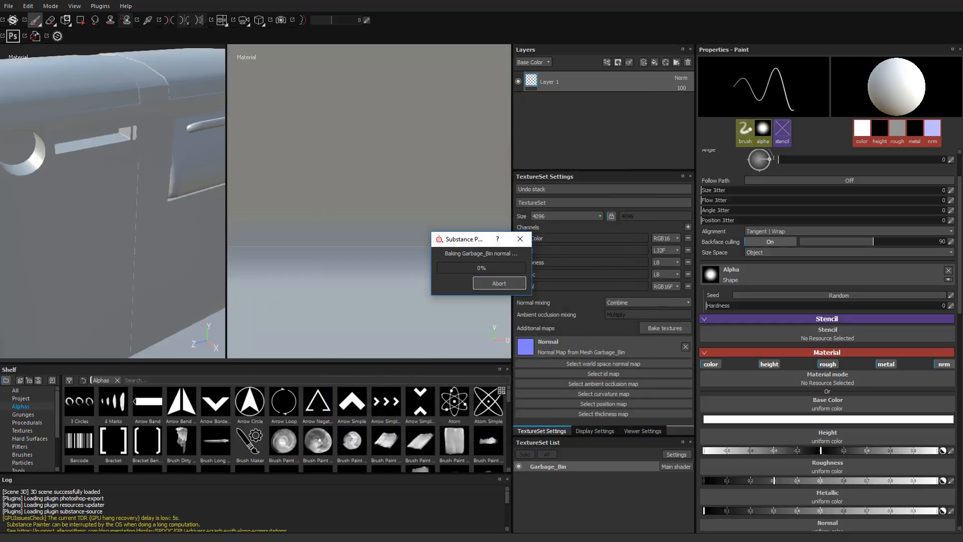
- Examine the new bake on the bin's lower edges and body, then around its round opening and slot
mouse_move(183, 308)
left_mouse_down("alt")
mouse_move(156, 241)
mouse_move(121, 221)
left_mouse_up("alt")
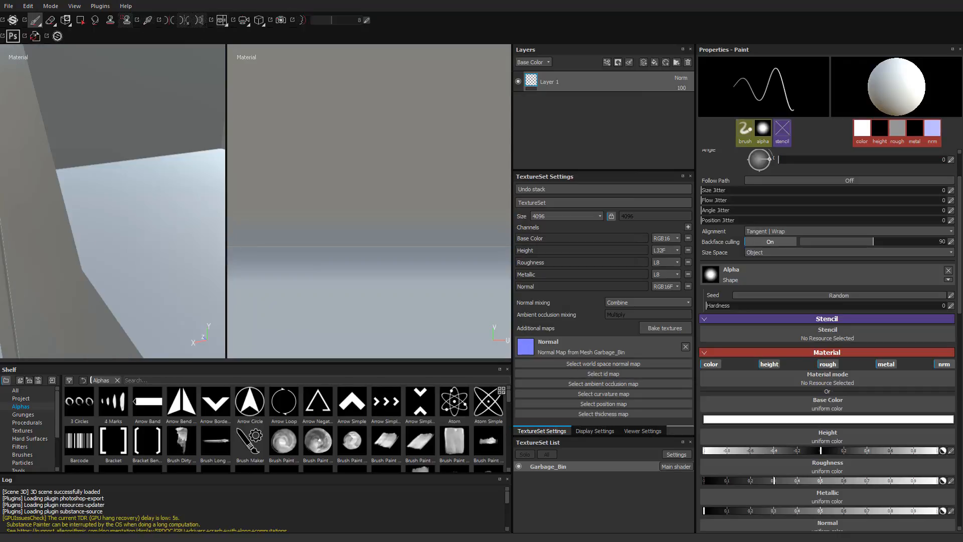
right_click_drag(121, 221, 122, 237, "alt")
left_click_drag(122, 237, 224, 165, "alt")
right_click_drag(130, 176, 73, 211, "alt")
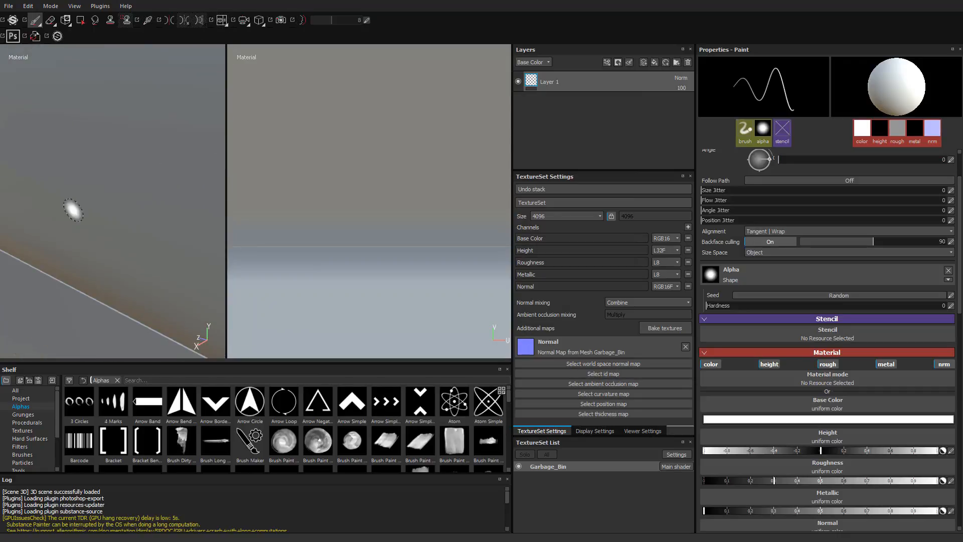
left_click_drag(73, 210, 118, 207, "alt")
middle_click_drag(120, 207, 235, 273, "alt")
left_click_drag(125, 234, 90, 210, "alt")
right_click_drag(120, 239, 65, 241, "alt")
left_click_drag(75, 236, 93, 226, "alt")
right_click_drag(93, 225, 128, 201, "alt")
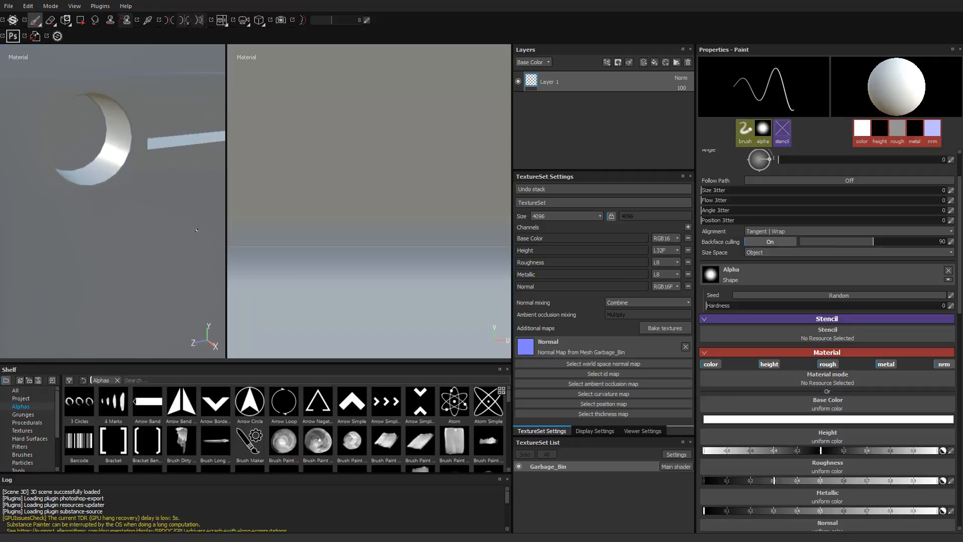
middle_click_drag(130, 188, 118, 247, "alt")
left_click_drag(119, 247, 136, 264, "alt")
mouse_move(138, 226)
right_mouse_down("shift")
mouse_move(163, 224)
mouse_move(113, 229)
right_mouse_up("shift")
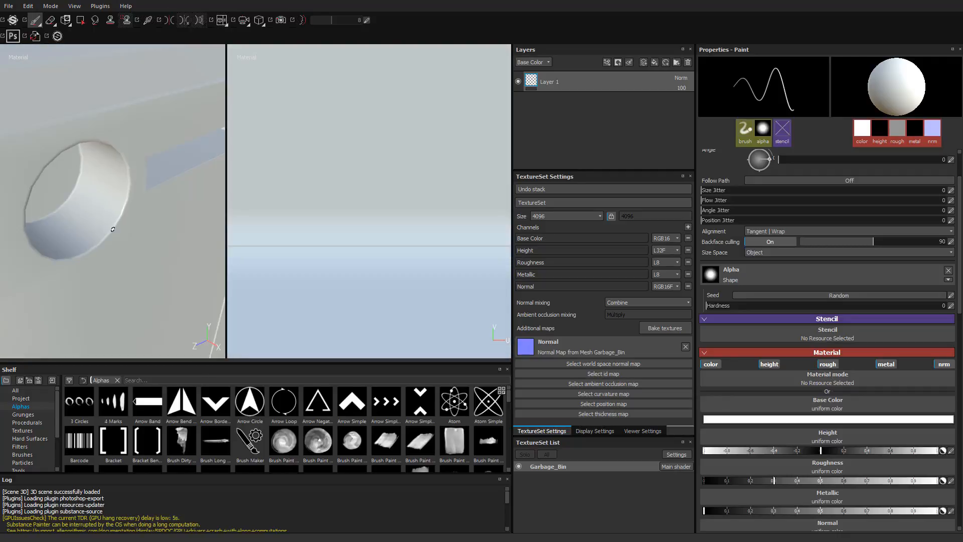
left_click_drag(132, 185, 69, 216, "alt")
- Inspect the new bake on the bin's flap, its handle and lower corners
scroll(160, 201, "down", 3)
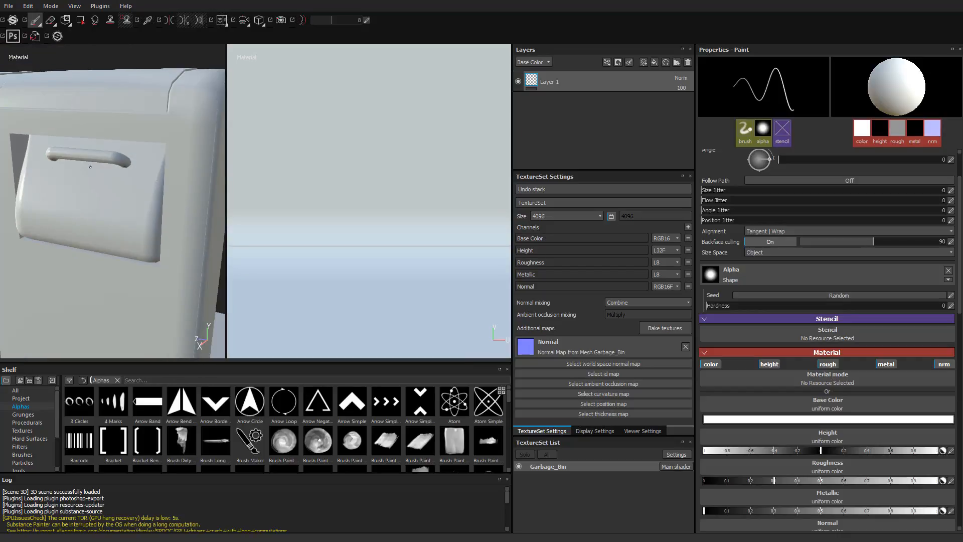
left_click_drag(90, 166, 81, 248, "alt")
left_click_drag(56, 189, 65, 225, "alt")
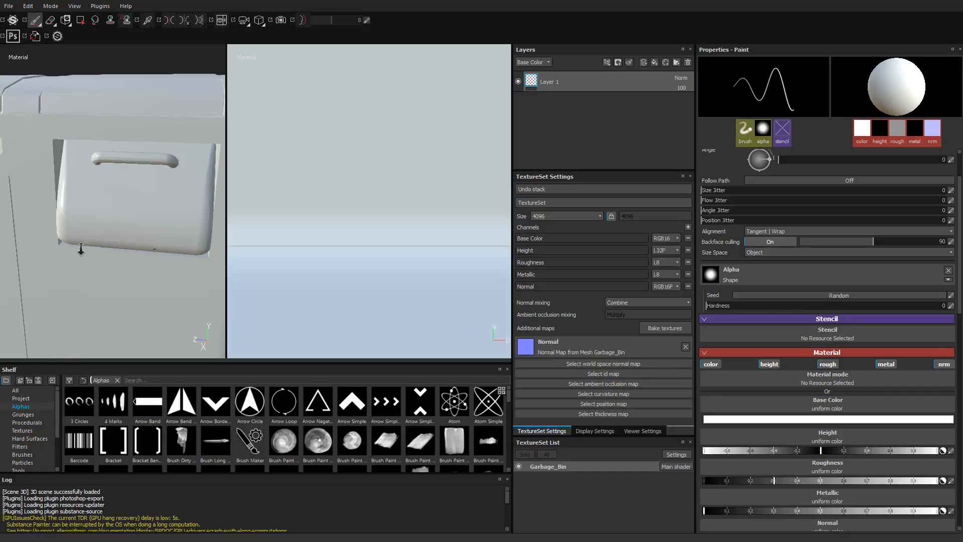
right_click_drag(82, 249, 107, 168, "alt")
middle_click_drag(123, 244, 136, 174, "alt")
- Inspect the new bake along the slab's step edge and on the railing post's base plate
left_click_drag(136, 174, 99, 221, "alt")
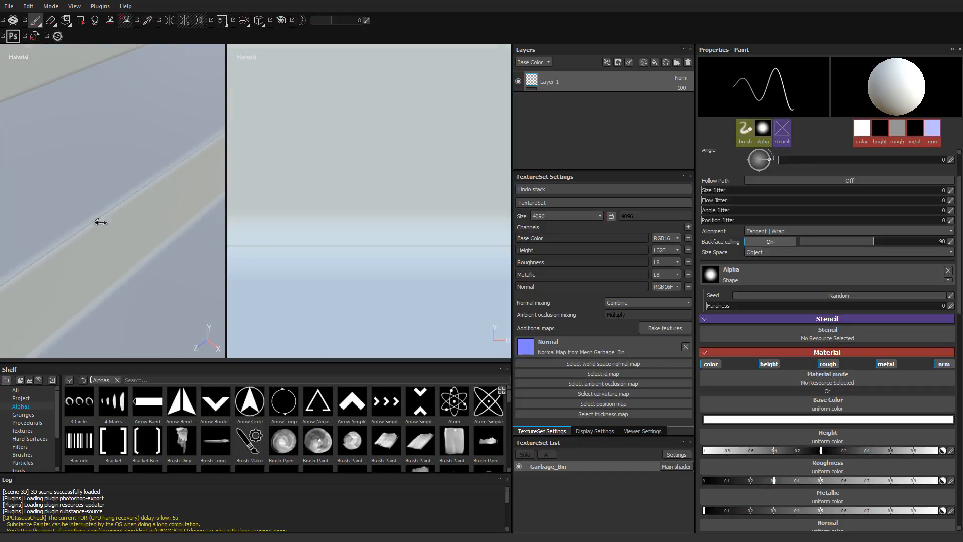
mouse_move(99, 222)
right_mouse_down("shift")
mouse_move(168, 228)
mouse_move(84, 230)
mouse_move(135, 224)
mouse_move(99, 228)
mouse_move(118, 224)
mouse_move(105, 228)
mouse_move(125, 193)
right_mouse_up("shift")
mouse_move(107, 235)
right_mouse_down("alt")
mouse_move(119, 252)
mouse_move(66, 262)
mouse_move(316, 288)
mouse_move(45, 266)
mouse_move(78, 261)
right_mouse_up("alt")
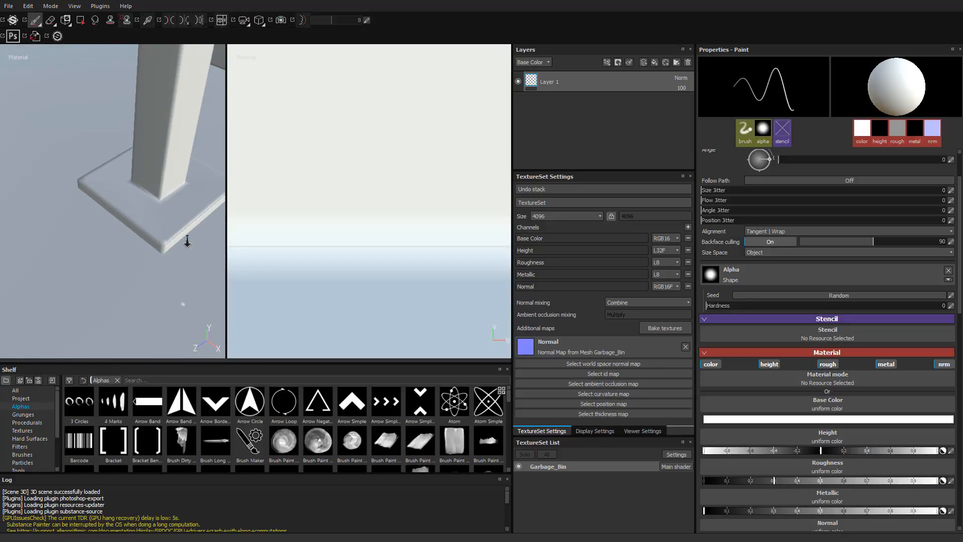
mouse_move(187, 241)
right_mouse_down("alt")
mouse_move(211, 265)
mouse_move(65, 214)
mouse_move(112, 217)
mouse_move(71, 217)
mouse_move(85, 220)
mouse_move(72, 197)
mouse_move(125, 179)
mouse_move(133, 243)
mouse_move(37, 170)
right_mouse_up("alt")
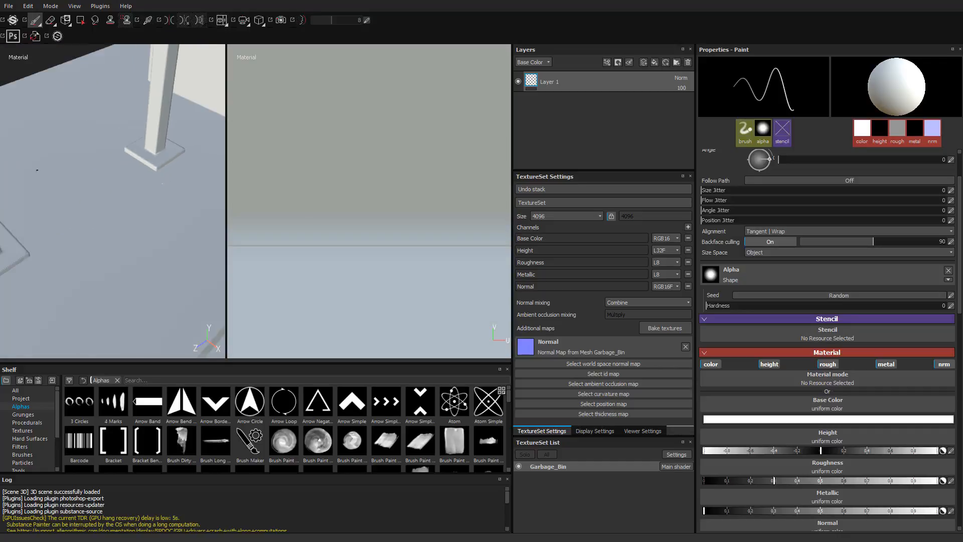
left_click_drag(37, 170, 116, 213, "alt")
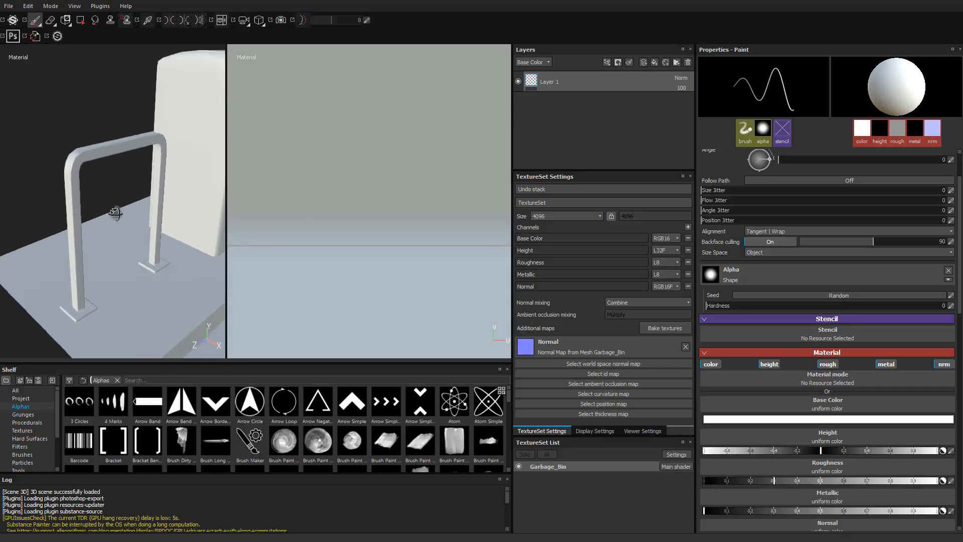
- Examine the new bake on the railing's bent bar and along the slab's upper edge seam
right_click_drag(115, 213, 116, 213, "alt")
middle_click_drag(116, 214, 137, 240, "alt")
middle_click_drag(83, 198, 107, 235, "alt")
right_click_drag(85, 235, 109, 244, "alt")
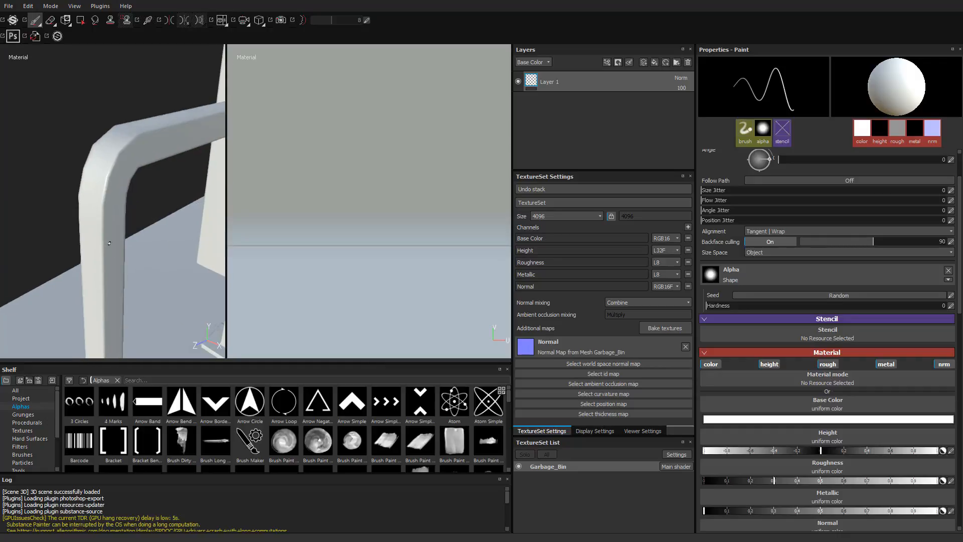
left_click_drag(109, 244, 112, 215, "alt")
mouse_move(112, 216)
right_mouse_down("alt")
mouse_move(152, 226)
mouse_move(112, 208)
mouse_move(159, 204)
mouse_move(114, 202)
mouse_move(150, 203)
mouse_move(141, 176)
right_mouse_up("alt")
middle_click_drag(143, 271, 118, 190, "alt")
right_click_drag(118, 191, 125, 220, "alt")
middle_click_drag(126, 221, 134, 264, "alt")
mouse_move(113, 228)
right_mouse_down("shift")
mouse_move(143, 227)
mouse_move(119, 228)
mouse_move(142, 216)
right_mouse_up("shift")
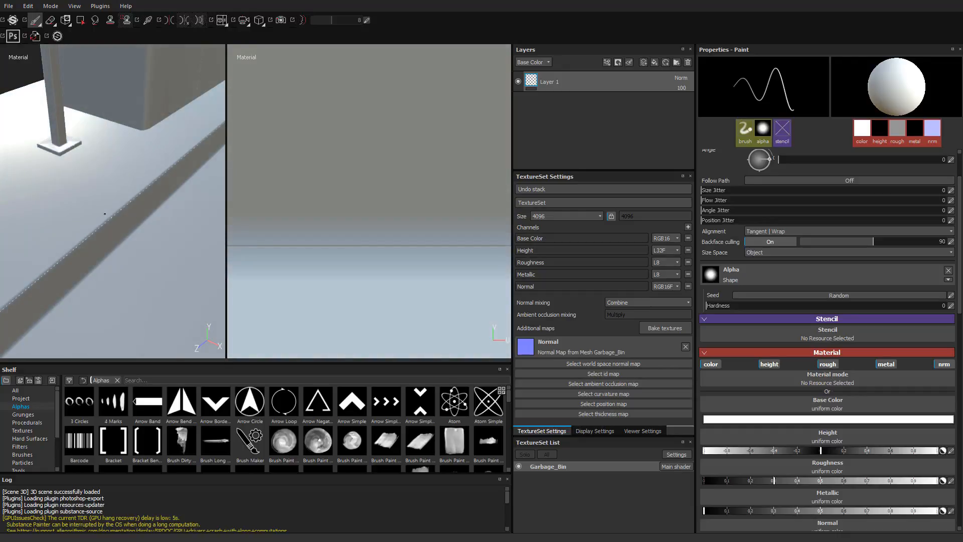
right_click_drag(119, 224, 103, 228, "alt")
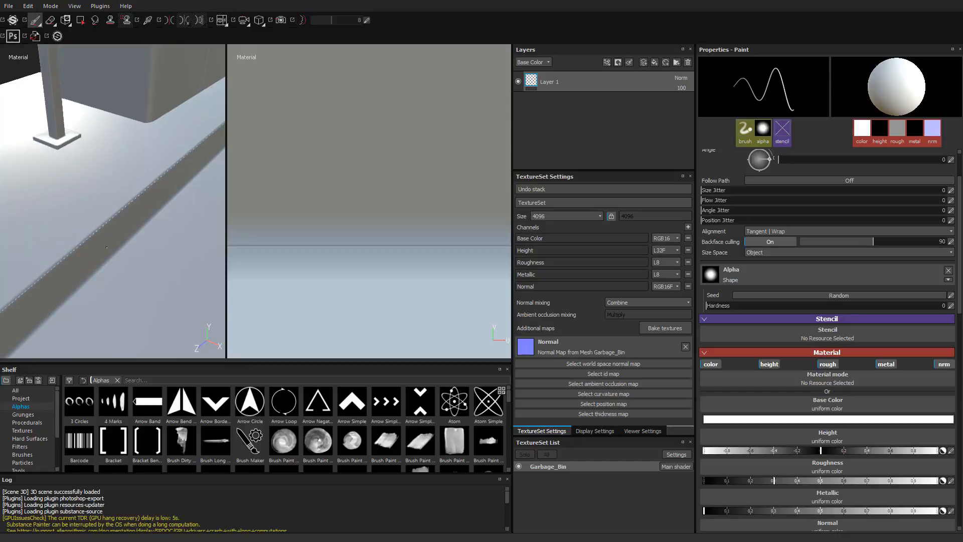
mouse_move(123, 234)
left_mouse_down("alt")
mouse_move(114, 246)
mouse_move(134, 243)
mouse_move(127, 247)
left_mouse_up("alt")
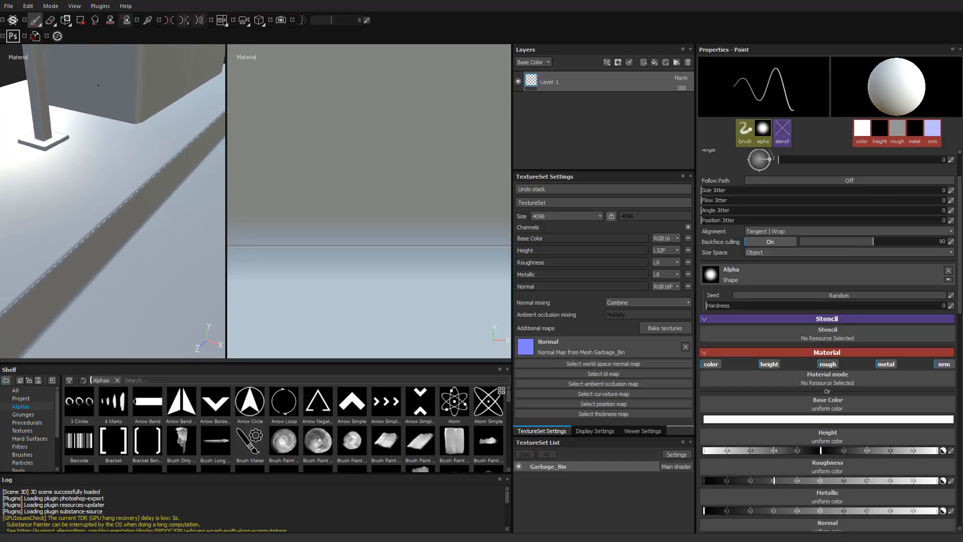
left_click_drag(94, 205, 95, 192, "alt")
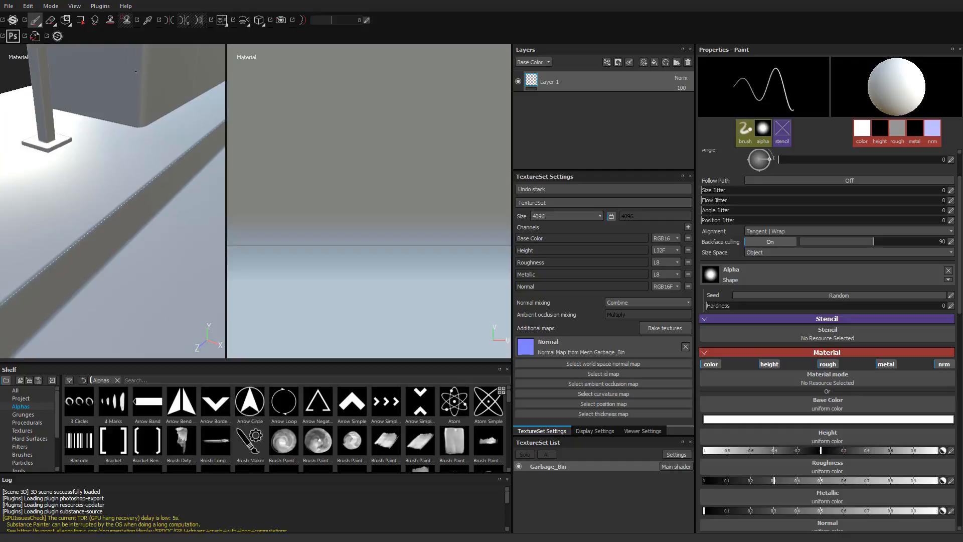
- Switch from painting to the Rendering (Iray) mode
left_click(102, 10)
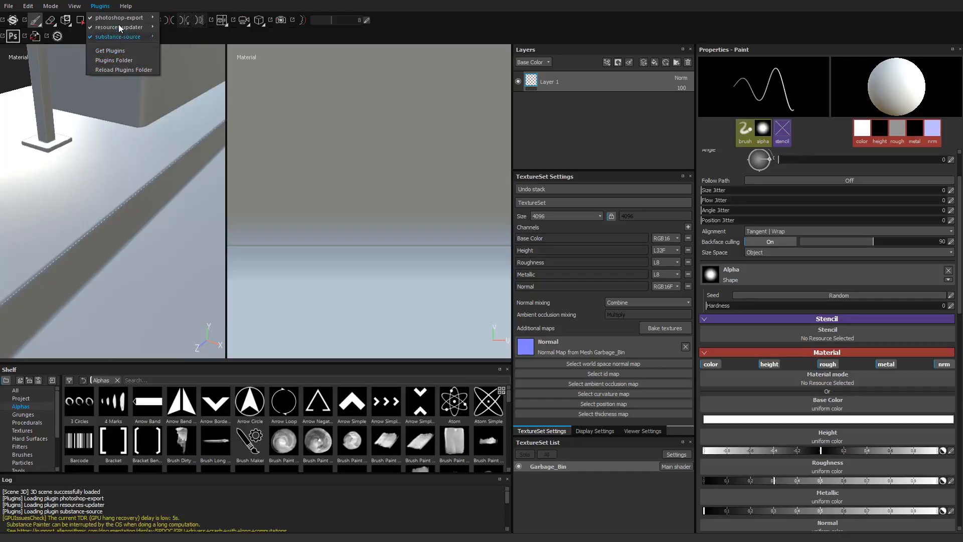
mouse_move(48, 9)
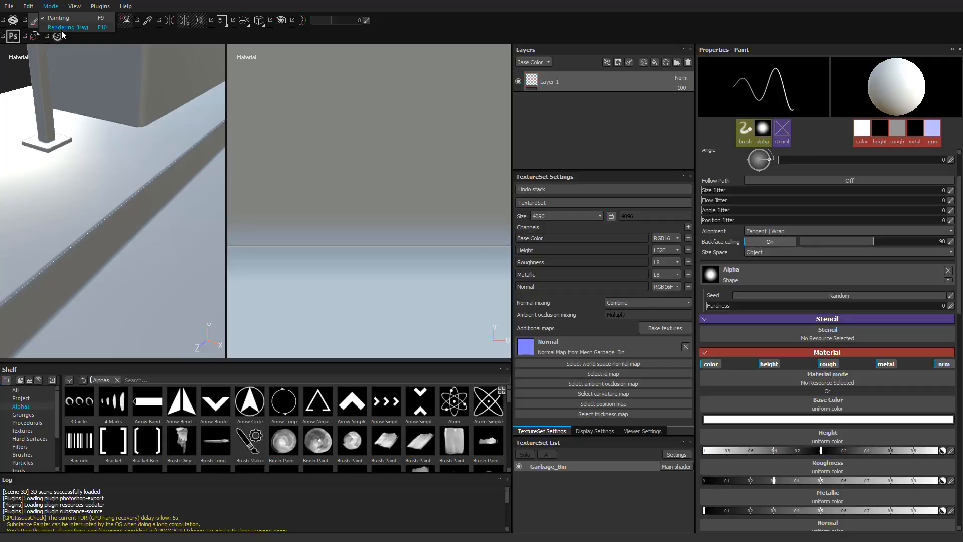
left_click(305, 1)
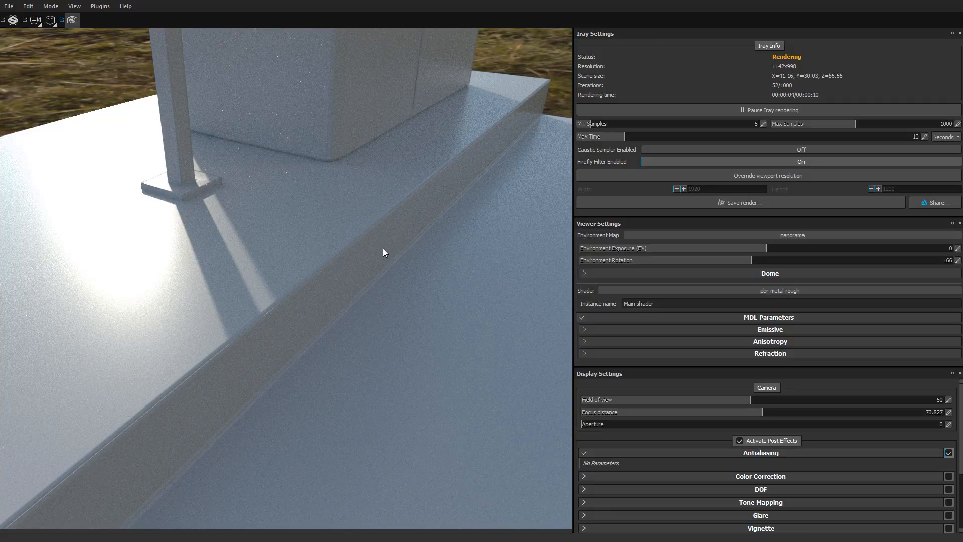
- Examine the Iray render of the bin's body, lid seams, openings and flap from several angles
left_click_drag(383, 248, 273, 288, "alt")
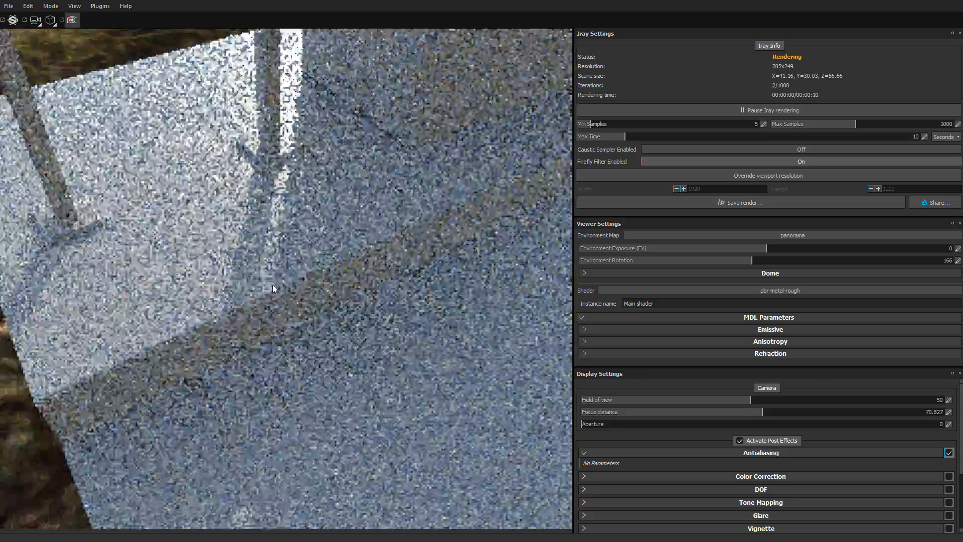
middle_click_drag(244, 427, 200, 470, "alt")
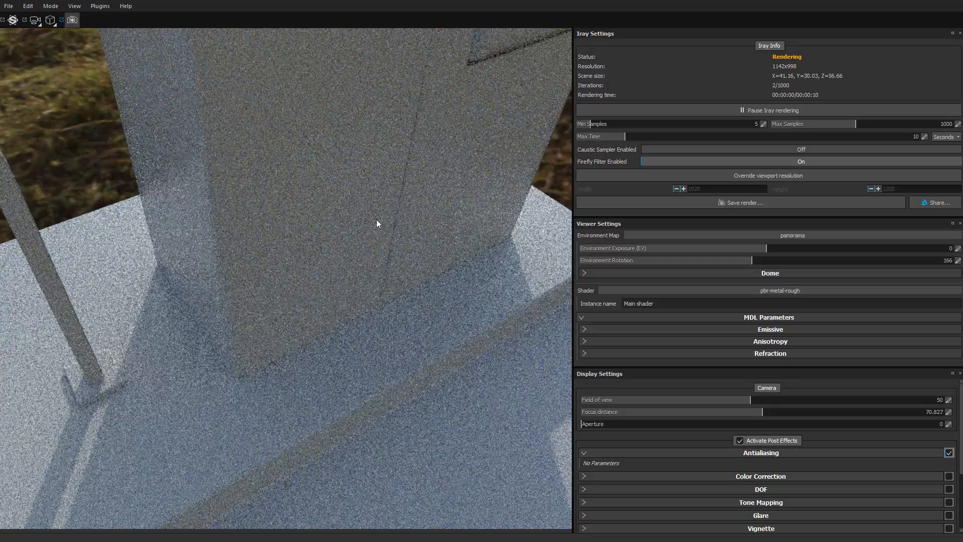
middle_click_drag(376, 220, 262, 396, "alt")
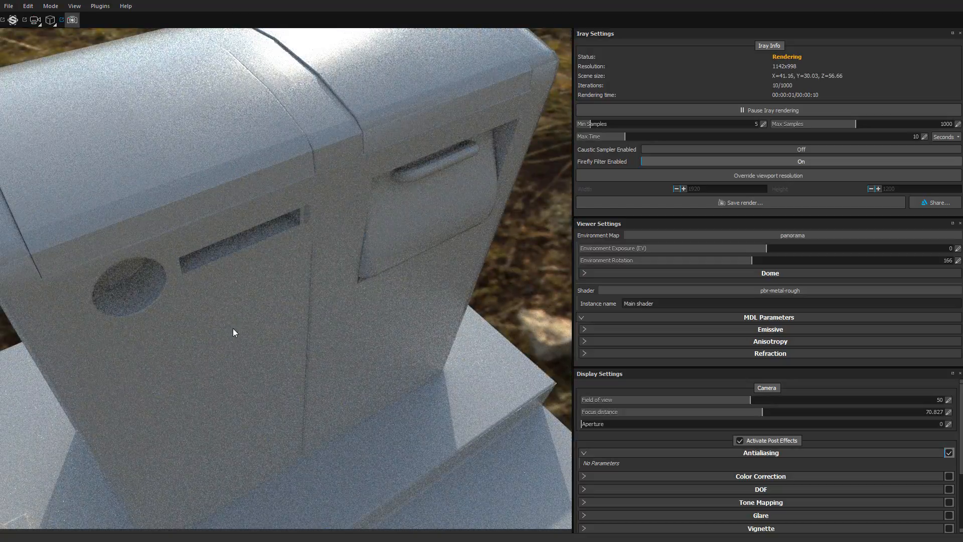
left_click_drag(232, 329, 260, 62, "alt")
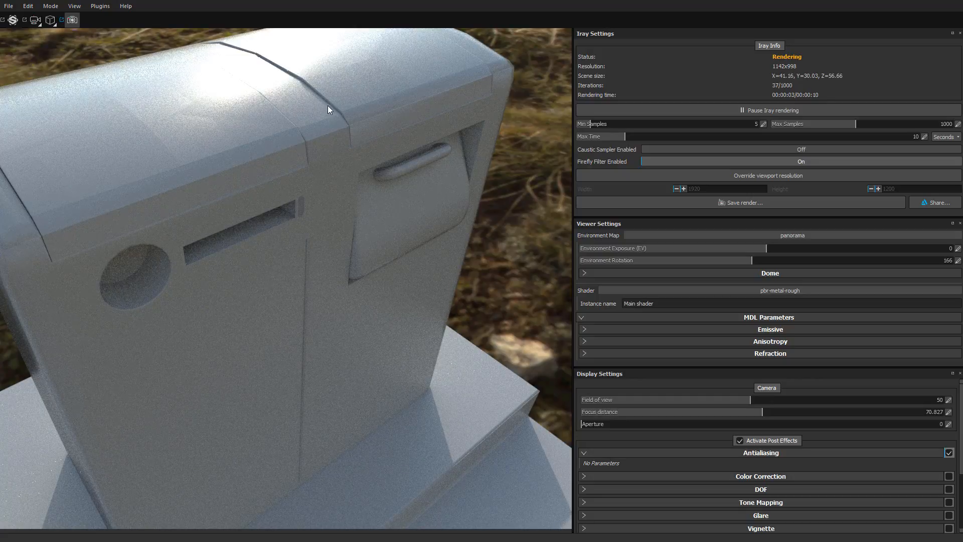
left_click_drag(251, 414, 193, 251, "alt")
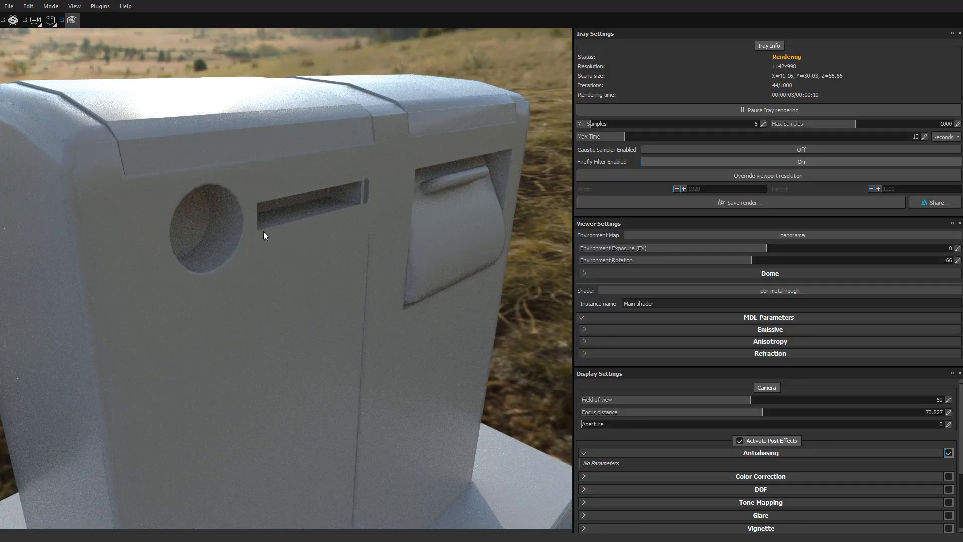
middle_click_drag(352, 287, 256, 287, "alt")
right_click_drag(256, 287, 400, 313, "alt")
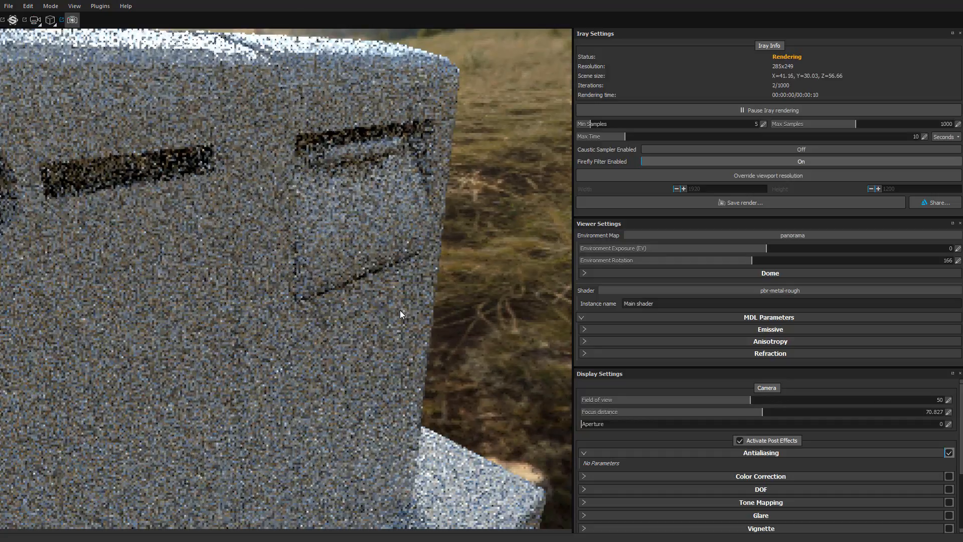
left_click_drag(400, 313, 363, 311, "alt")
right_click_drag(418, 300, 301, 251, "alt")
- Inspect the rendered slab's step edges and the railing's base plates
left_click_drag(351, 397, 360, 441, "alt")
middle_click_drag(360, 440, 341, 255, "alt")
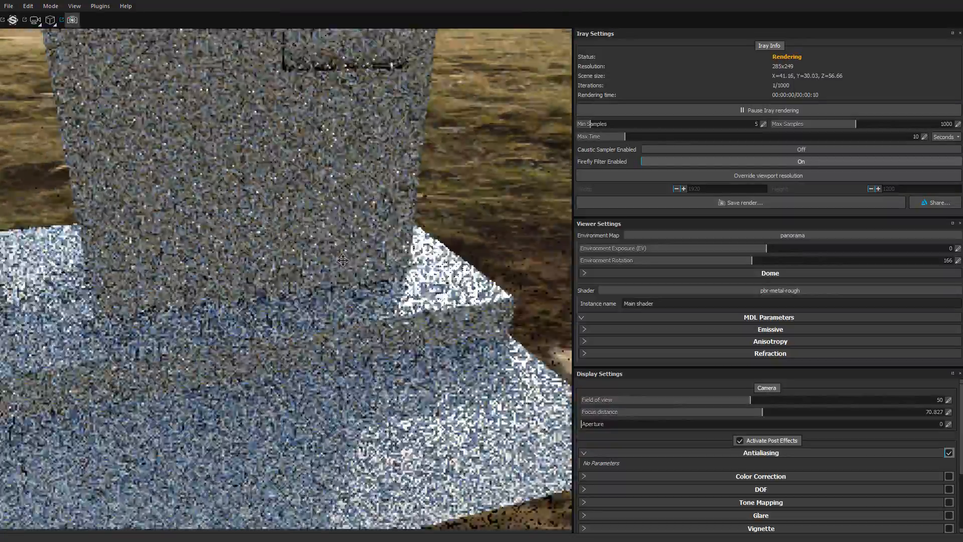
left_click_drag(286, 383, 189, 409, "alt")
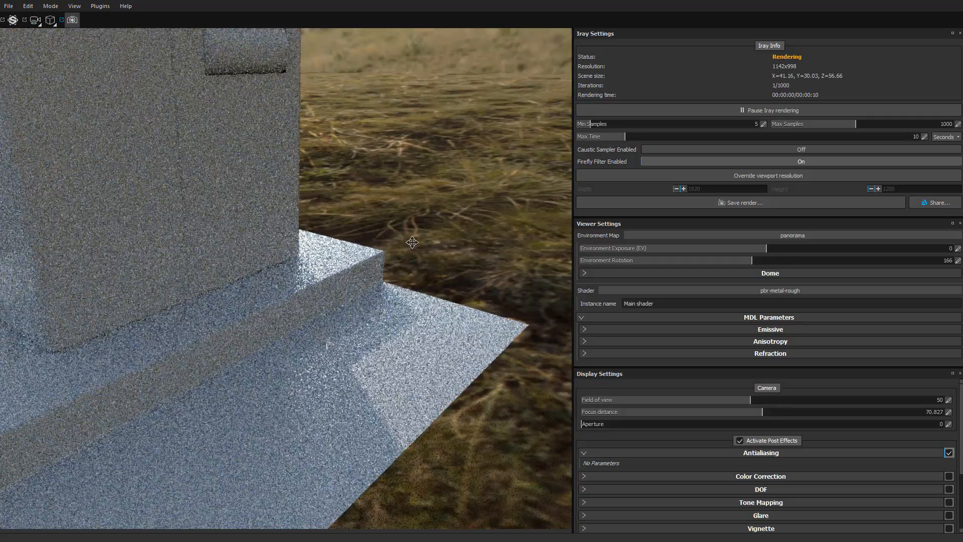
middle_click_drag(189, 409, 273, 306, "alt")
left_click_drag(209, 323, 209, 359, "alt")
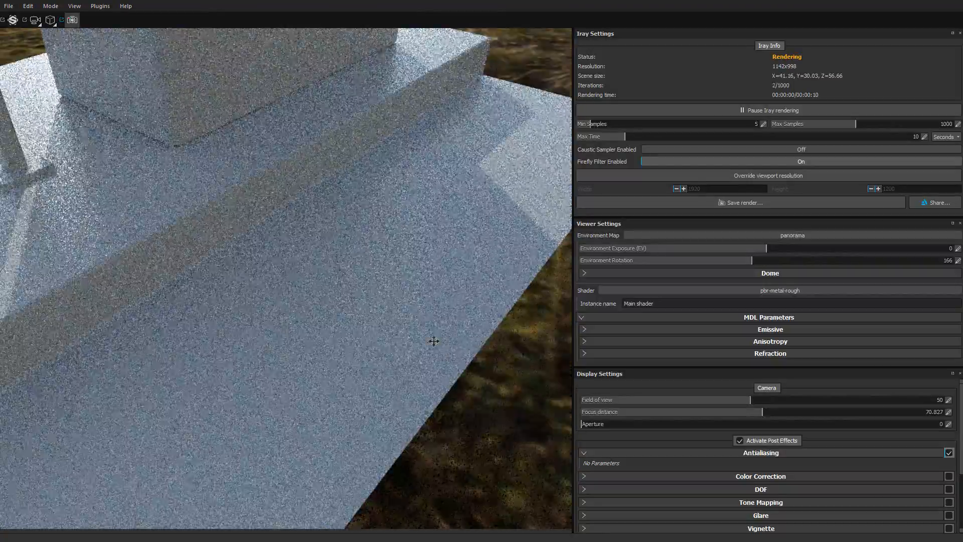
left_click_drag(435, 340, 288, 404, "alt")
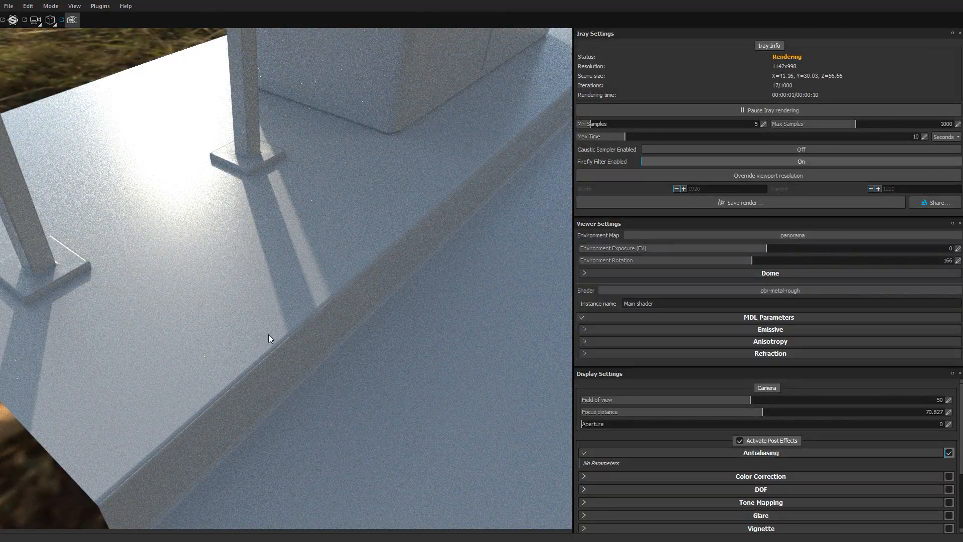
mouse_move(257, 302)
right_mouse_down("shift")
mouse_move(323, 295)
mouse_move(264, 299)
right_mouse_up("shift")
- Examine the render from a low angle beside the railing with the environment rotated to 256
right_click_drag(267, 382, 181, 255, "shift")
left_click_drag(182, 255, 153, 193, "alt")
middle_click_drag(153, 194, 275, 269, "alt")
left_click_drag(275, 269, 444, 339, "alt")
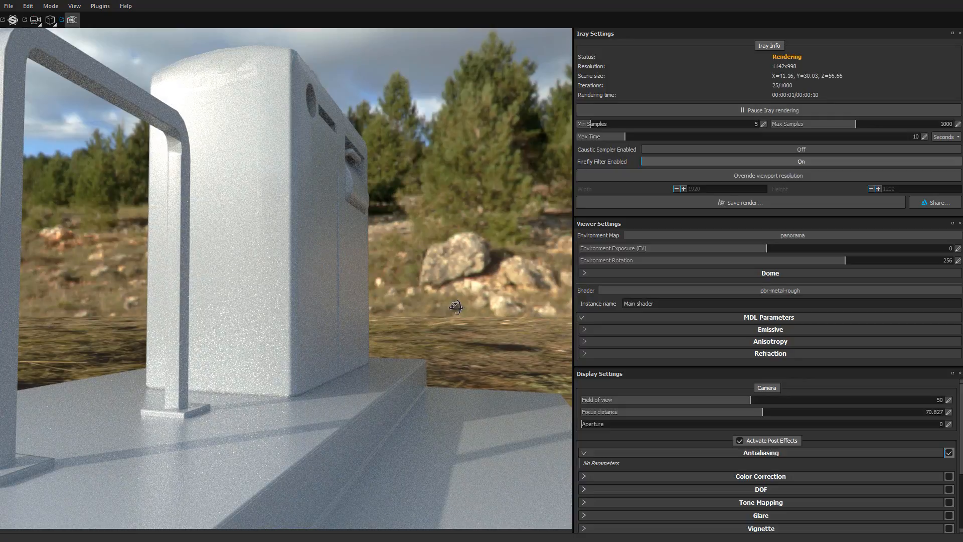
left_click_drag(456, 307, 476, 300, "alt")
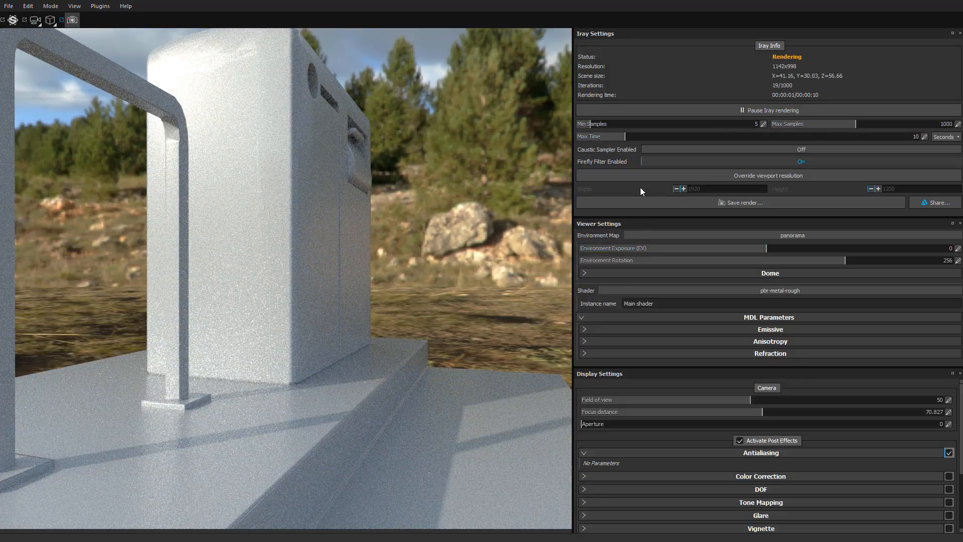
- Change the environment map to Soft_1Front
left_click(676, 235)
left_click_drag(818, 285, 809, 340)
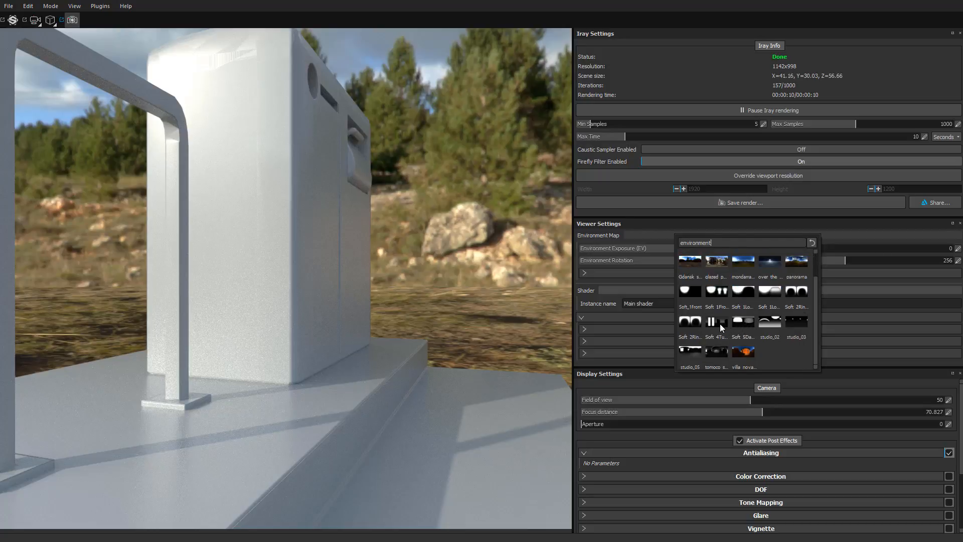
left_click(690, 294)
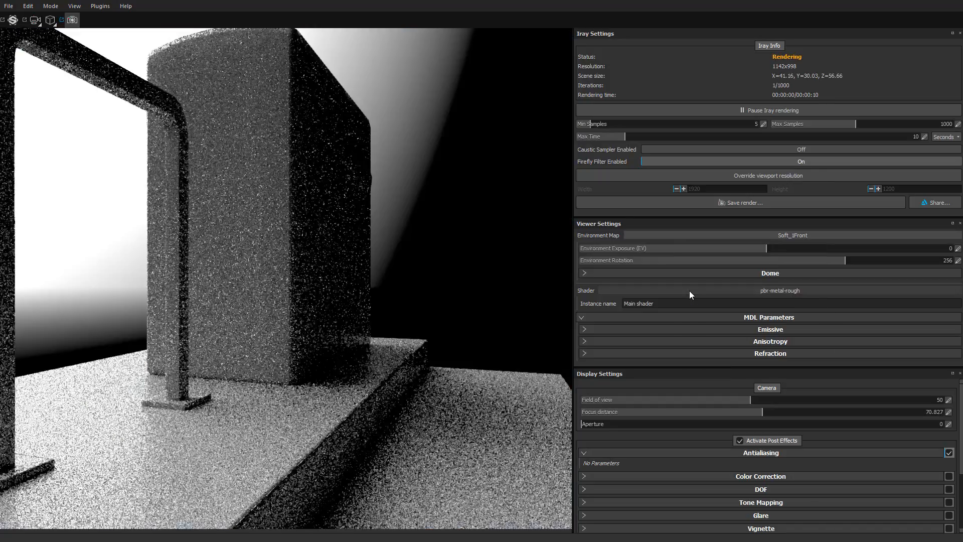
- Rotate the environment to 31 and reframe the render on the whole bin, railing and slab
left_click_drag(433, 345, 242, 351)
right_click_drag(241, 351, 409, 299, "alt")
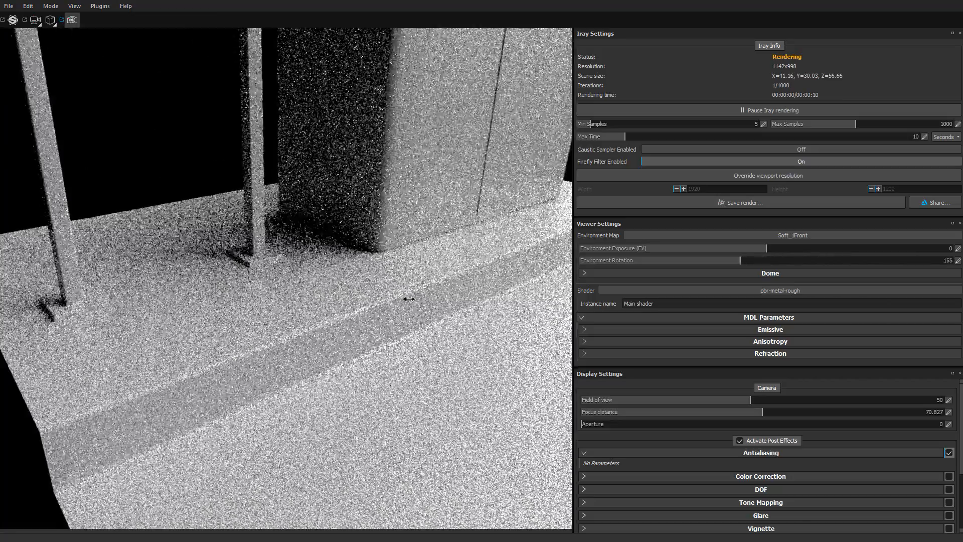
left_click_drag(249, 369, 282, 341, "alt")
middle_click_drag(259, 286, 259, 332, "alt")
right_click_drag(259, 333, 236, 313, "alt")
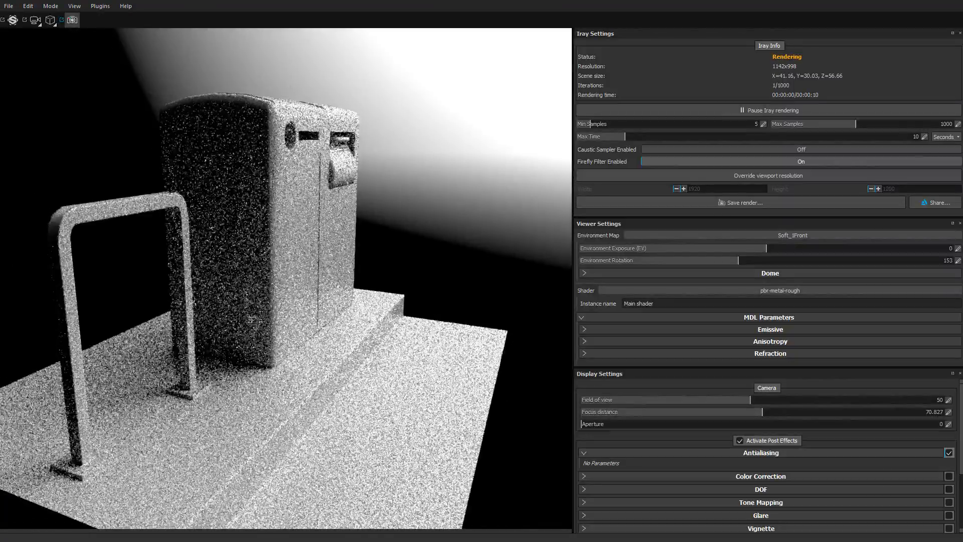
left_click_drag(266, 321, 228, 311, "alt")
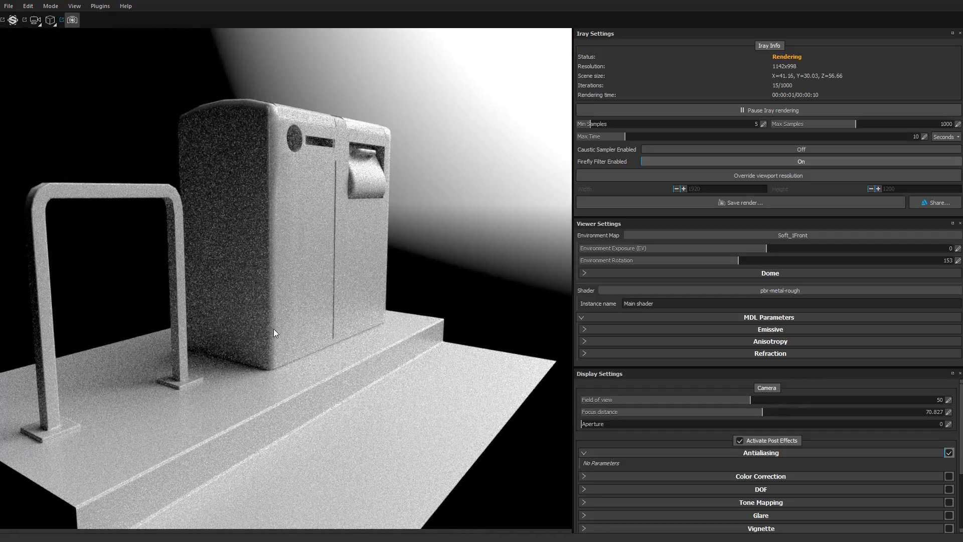
right_click_drag(273, 329, 338, 317, "shift")
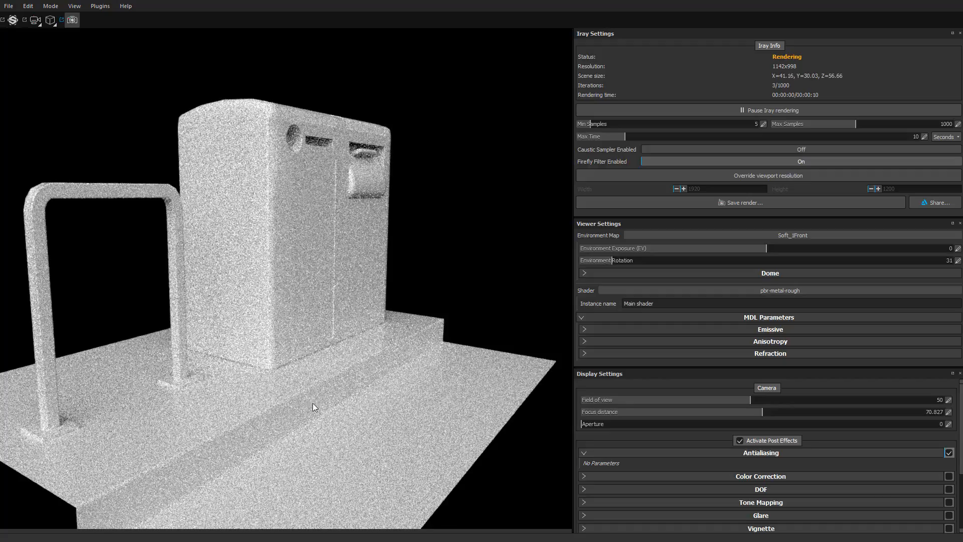
left_click_drag(310, 353, 296, 356, "alt")
middle_click_drag(336, 338, 334, 341, "alt")
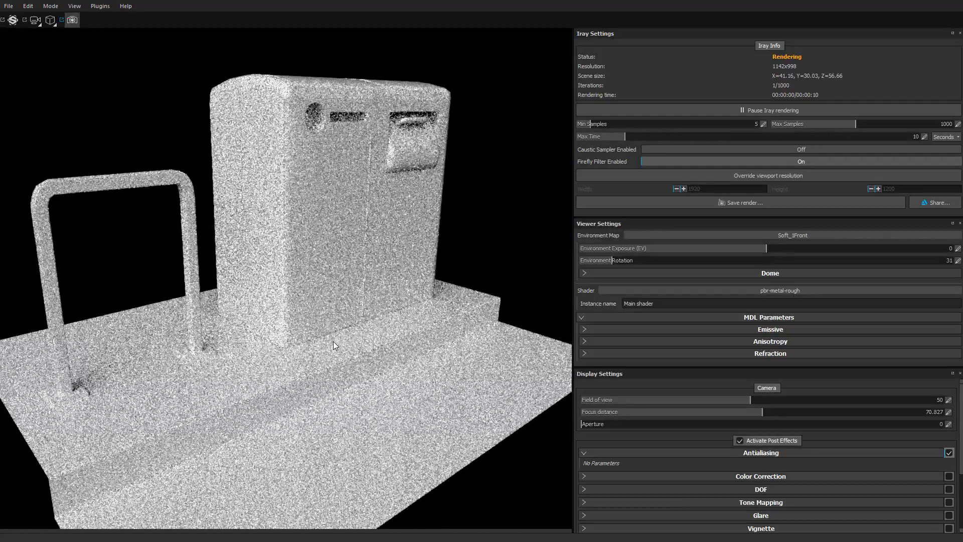